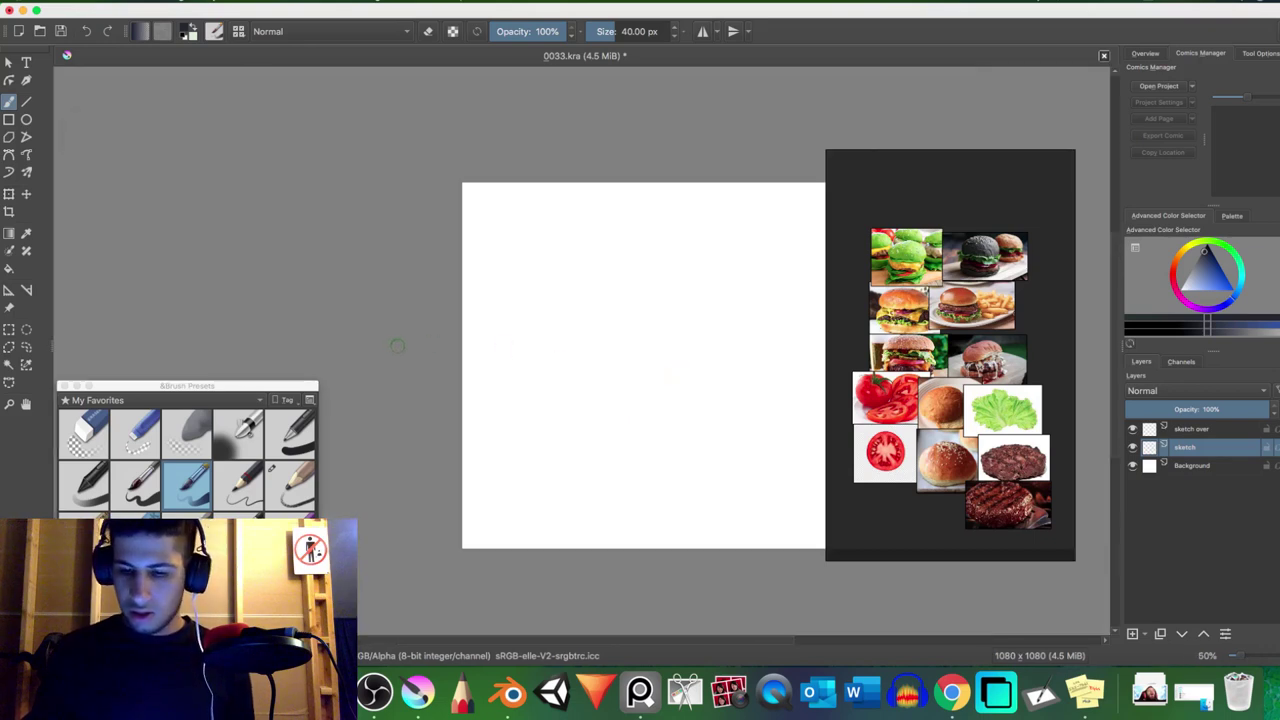
{"action": "scroll", "coordinate": [466, 354], "scroll_direction": "up", "scroll_amount": 4}
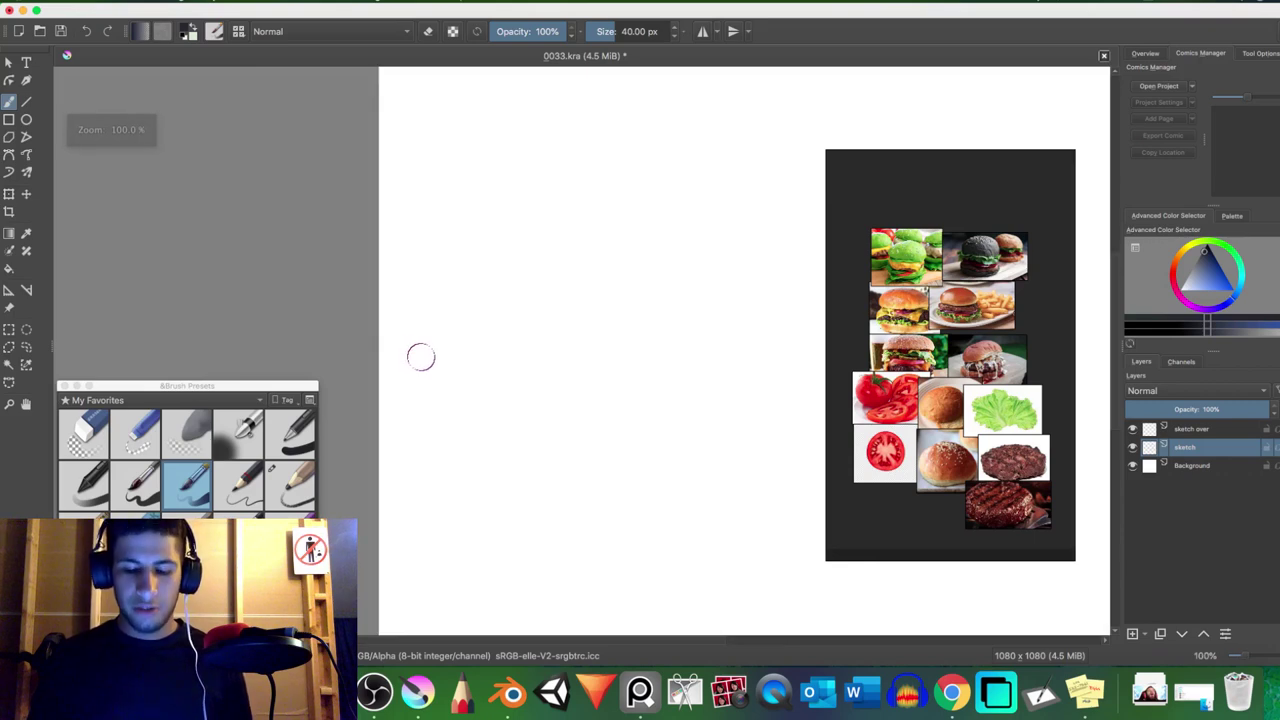
{"action": "left_click_drag", "start_coordinate": [474, 357], "coordinate": [427, 362]}
{"action": "scroll", "coordinate": [433, 361], "scroll_direction": "down", "scroll_amount": 3}
{"action": "scroll", "coordinate": [445, 362], "scroll_direction": "up", "scroll_amount": 3}
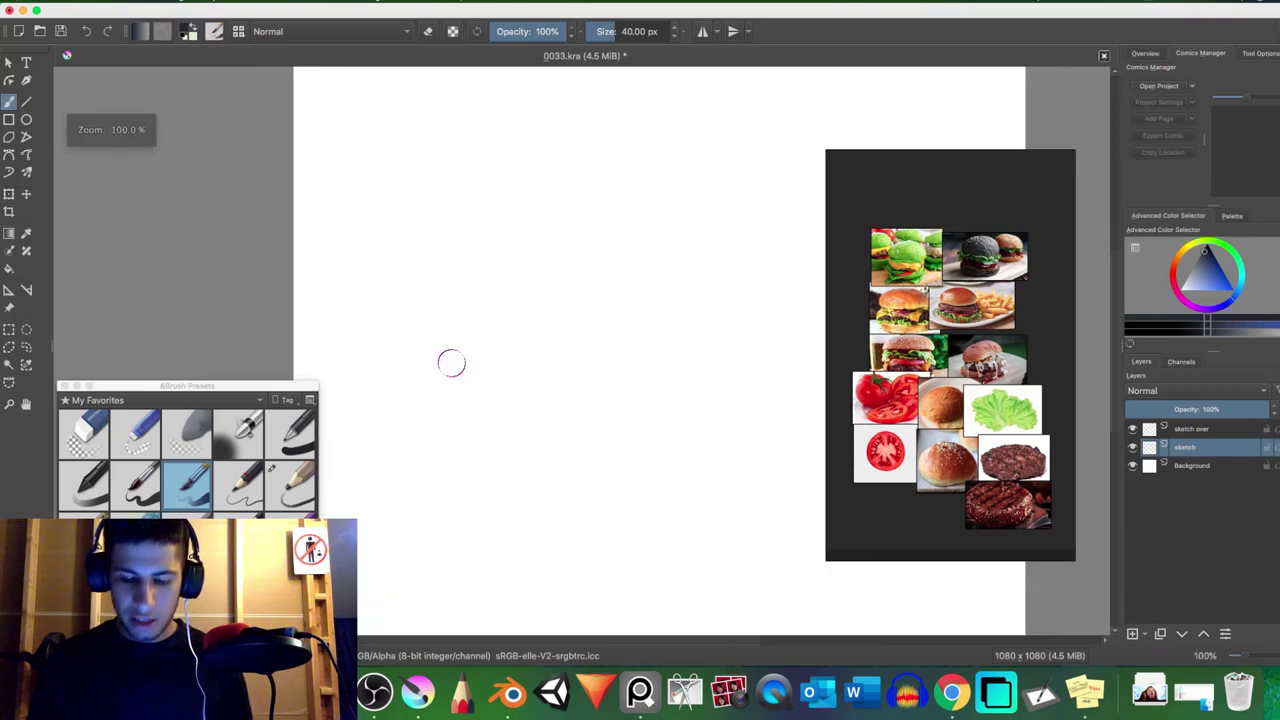
{"action": "scroll", "coordinate": [450, 363], "scroll_direction": "down", "scroll_amount": 1}
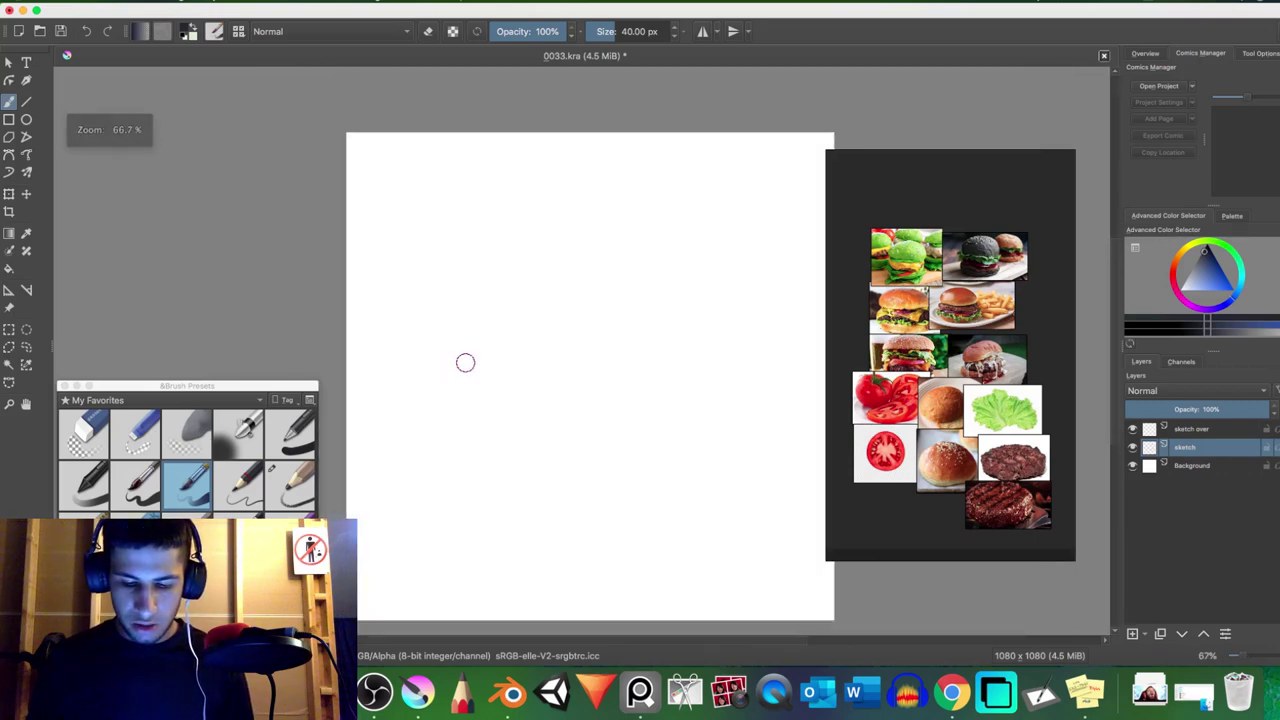
{"action": "left_click_drag", "start_coordinate": [466, 363], "coordinate": [440, 370]}
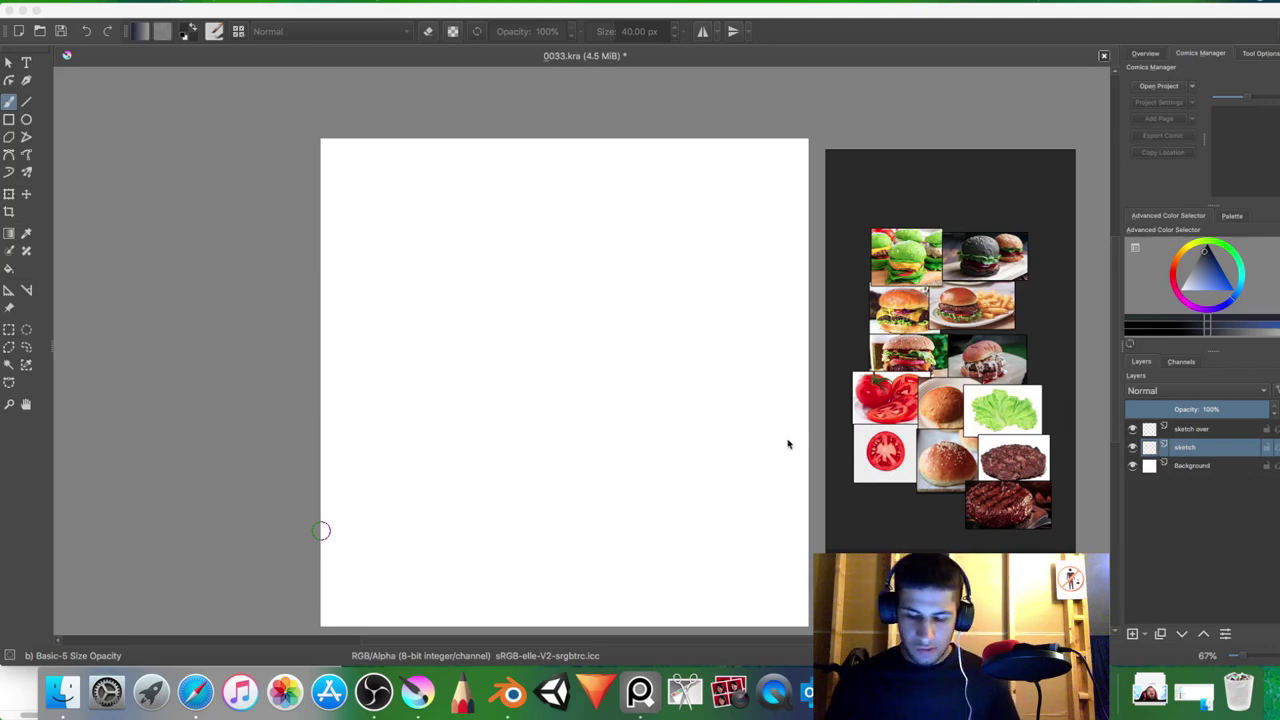
{"action": "left_click", "coordinate": [272, 354]}
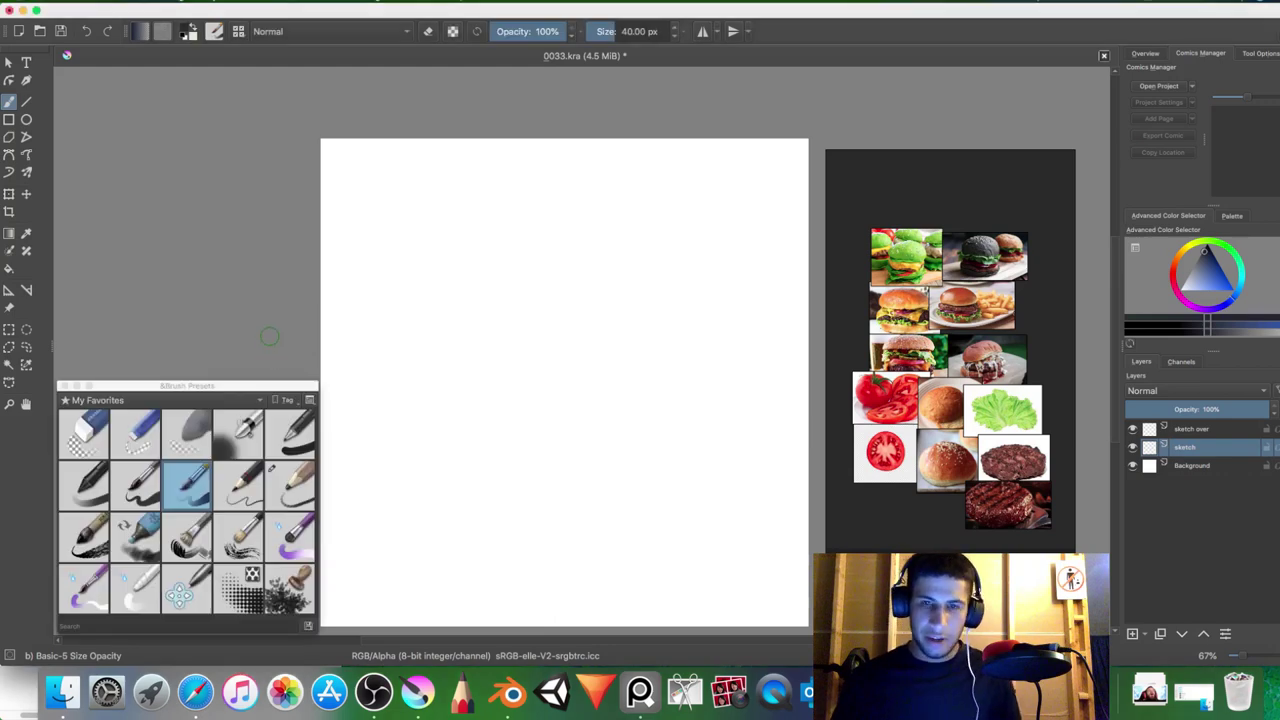
- Bring up the browser timer, start the 15-minute countdown, and return to the Krita canvas
{"action": "left_click", "coordinate": [14, 693]}
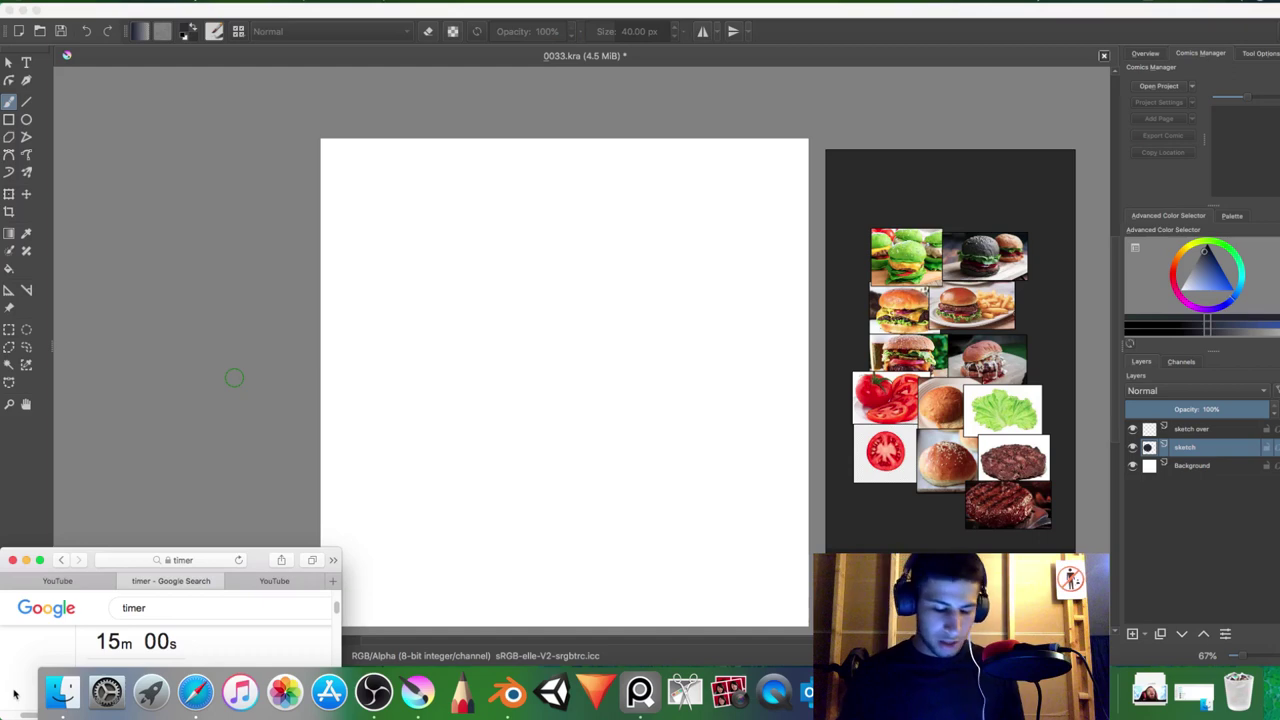
{"action": "left_click_drag", "start_coordinate": [95, 563], "coordinate": [93, 505]}
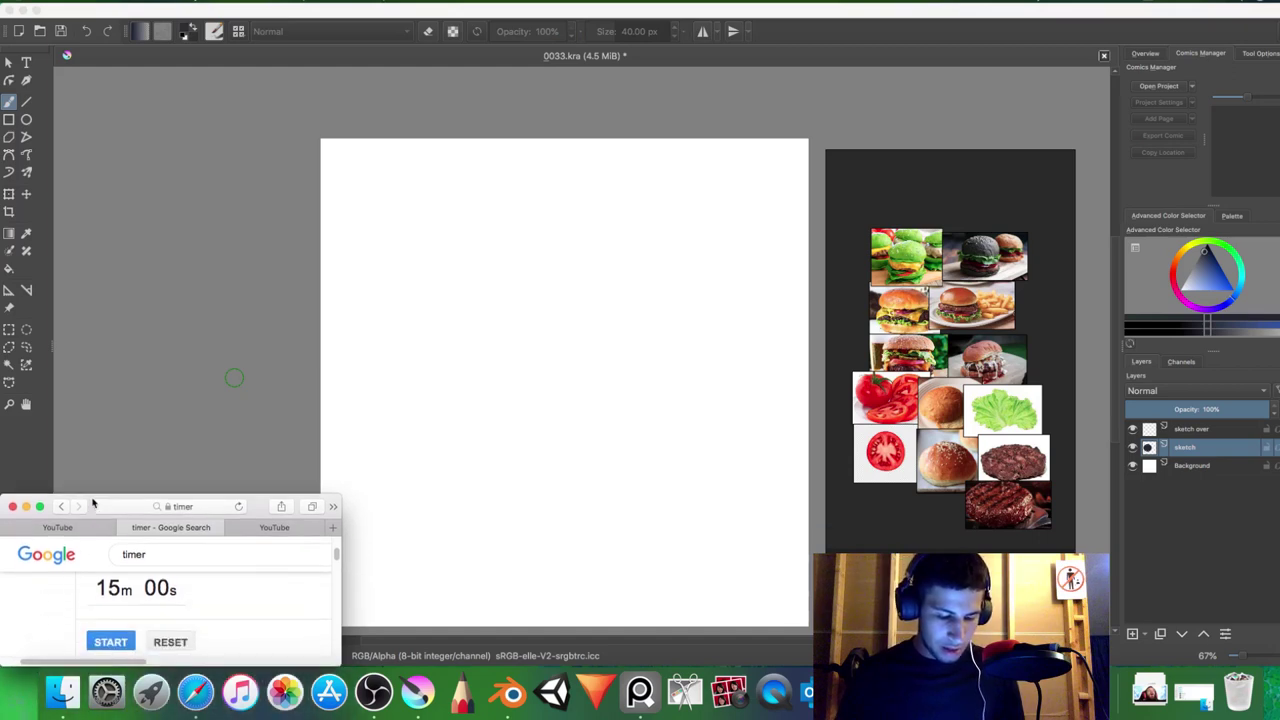
{"action": "left_click", "coordinate": [100, 643]}
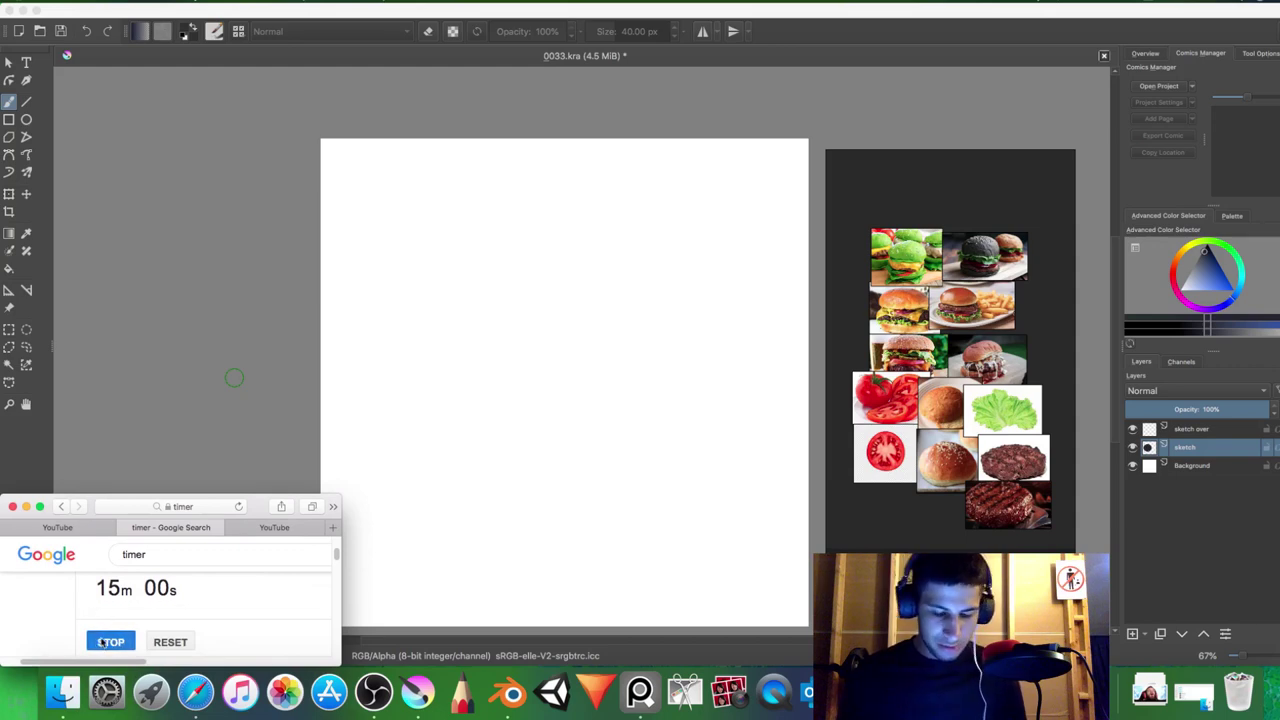
{"action": "left_click", "coordinate": [360, 309]}
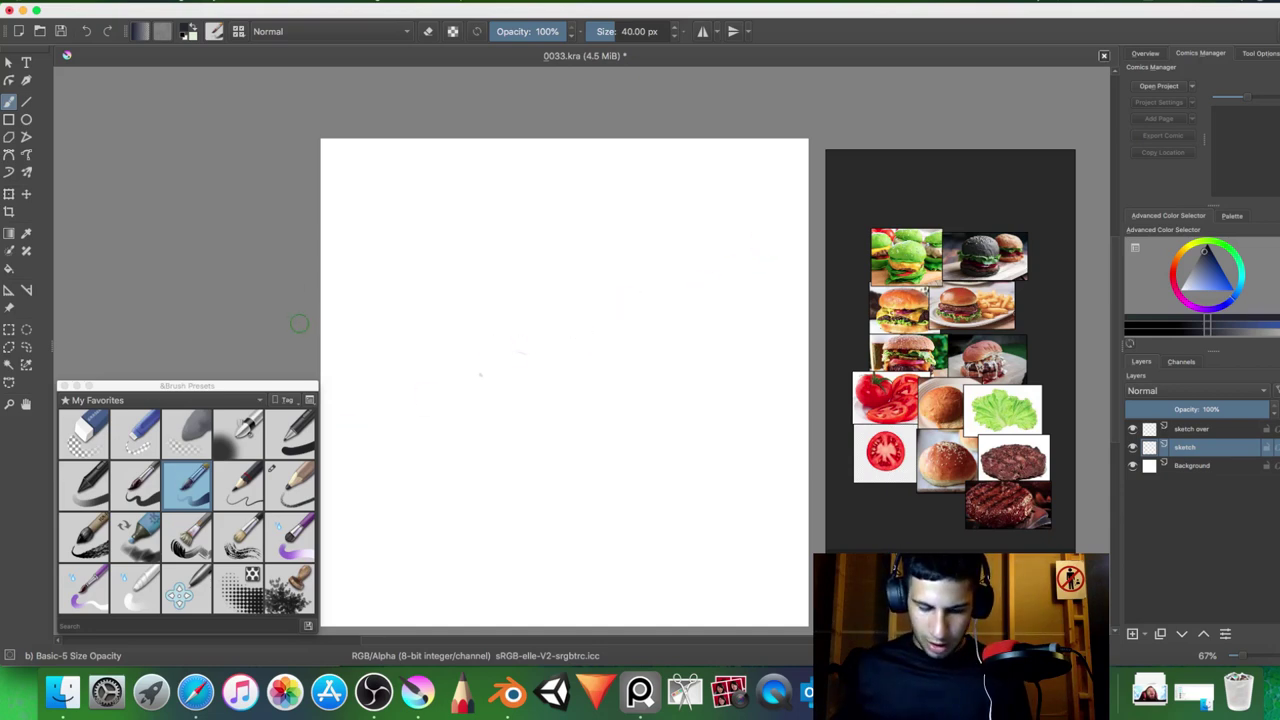
- Swap the burger reference board and the Brush Presets panel to opposite sides of the canvas, keeping both clear of the drawing area
{"action": "mouse_move", "coordinate": [916, 200]}
{"action": "left_mouse_down"}
{"action": "mouse_move", "coordinate": [688, 208]}
{"action": "mouse_move", "coordinate": [97, 180]}
{"action": "mouse_move", "coordinate": [152, 172]}
{"action": "left_mouse_up"}
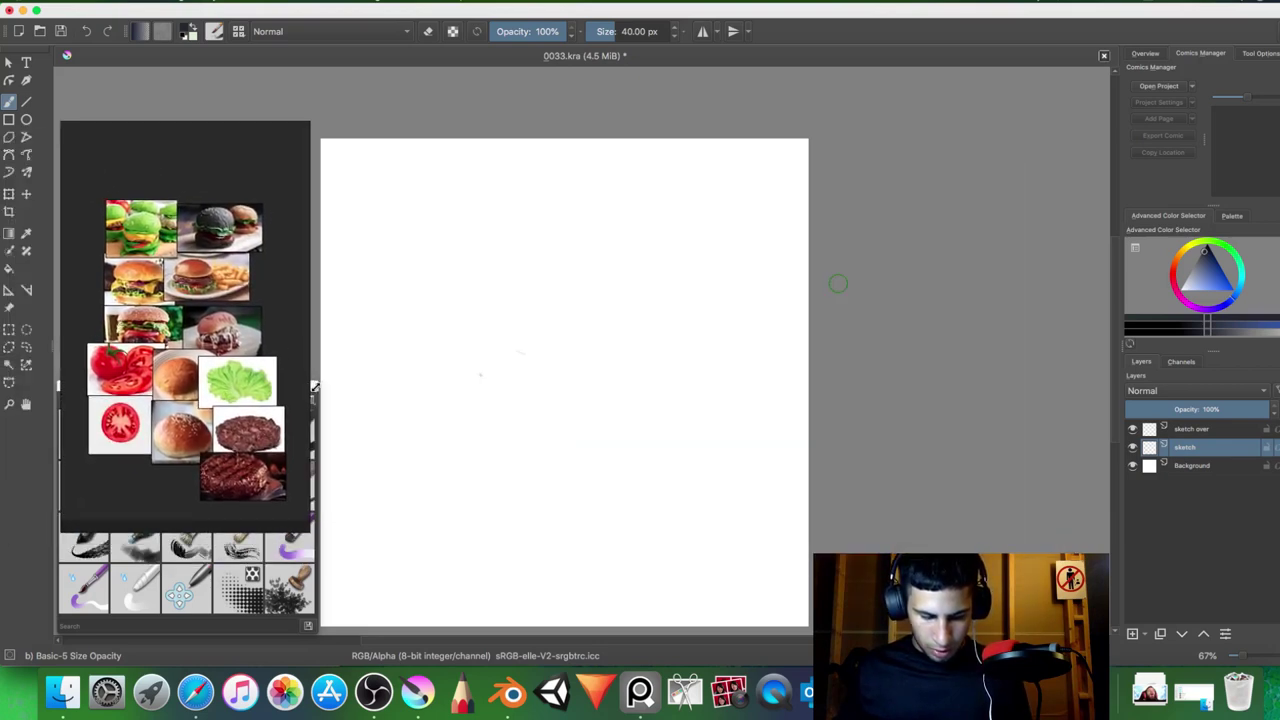
{"action": "mouse_move", "coordinate": [314, 387]}
{"action": "left_mouse_down"}
{"action": "mouse_move", "coordinate": [288, 385]}
{"action": "mouse_move", "coordinate": [883, 271]}
{"action": "mouse_move", "coordinate": [1066, 104]}
{"action": "mouse_move", "coordinate": [1056, 112]}
{"action": "mouse_move", "coordinate": [1095, 110]}
{"action": "mouse_move", "coordinate": [1084, 157]}
{"action": "mouse_move", "coordinate": [1099, 98]}
{"action": "left_mouse_up"}
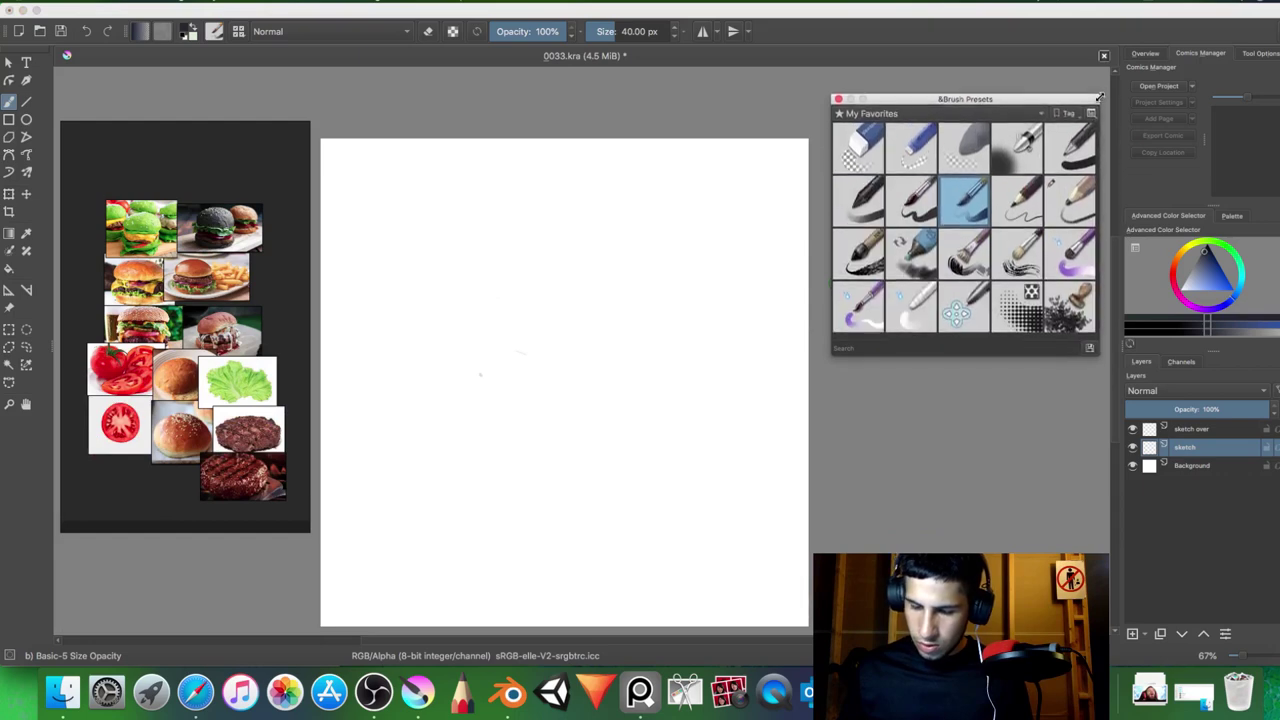
{"action": "left_click", "coordinate": [835, 456]}
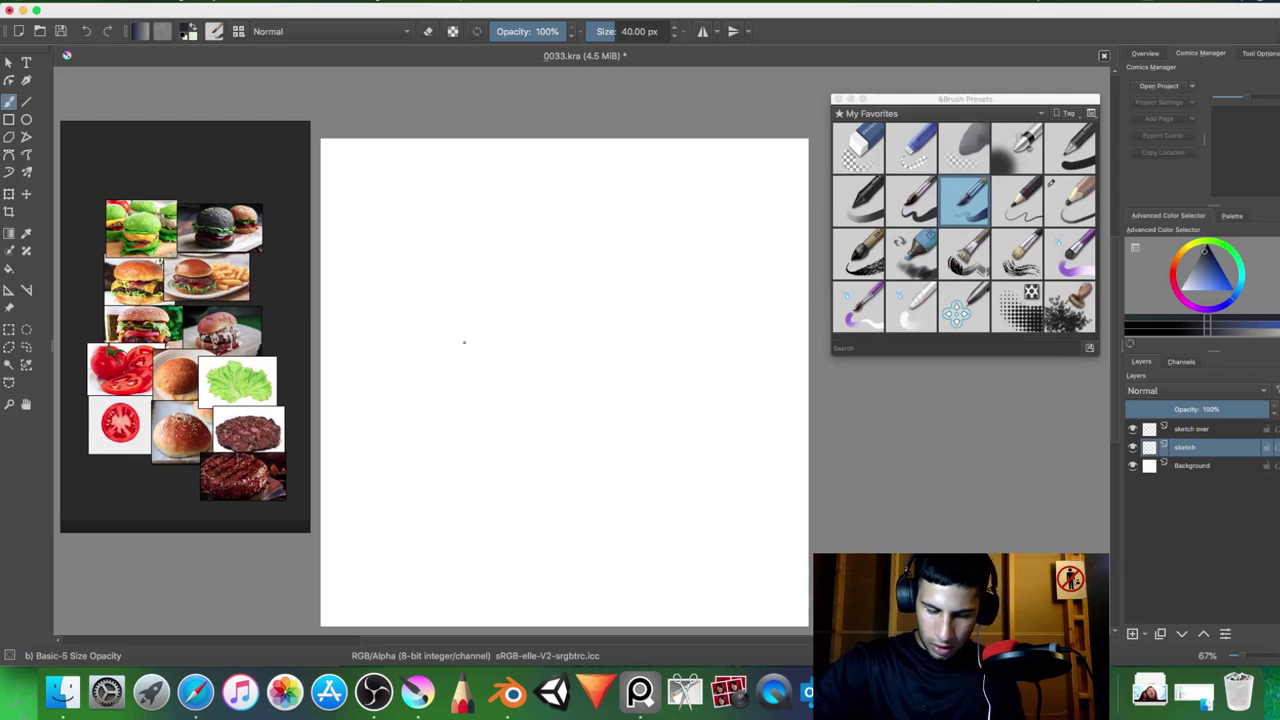
- Sketch the domed top bun in the upper middle of the canvas with loose overlapping strokes and a slightly curved base
{"action": "mouse_move", "coordinate": [464, 342]}
{"action": "left_mouse_down"}
{"action": "mouse_move", "coordinate": [612, 364]}
{"action": "mouse_move", "coordinate": [565, 369]}
{"action": "mouse_move", "coordinate": [505, 294]}
{"action": "mouse_move", "coordinate": [469, 351]}
{"action": "mouse_move", "coordinate": [457, 343]}
{"action": "mouse_move", "coordinate": [518, 258]}
{"action": "mouse_move", "coordinate": [465, 328]}
{"action": "mouse_move", "coordinate": [466, 307]}
{"action": "mouse_move", "coordinate": [625, 303]}
{"action": "mouse_move", "coordinate": [624, 274]}
{"action": "mouse_move", "coordinate": [638, 310]}
{"action": "mouse_move", "coordinate": [560, 255]}
{"action": "mouse_move", "coordinate": [592, 260]}
{"action": "mouse_move", "coordinate": [510, 260]}
{"action": "mouse_move", "coordinate": [508, 352]}
{"action": "mouse_move", "coordinate": [598, 368]}
{"action": "left_mouse_up"}
{"action": "left_click_drag", "start_coordinate": [515, 360], "coordinate": [638, 368]}
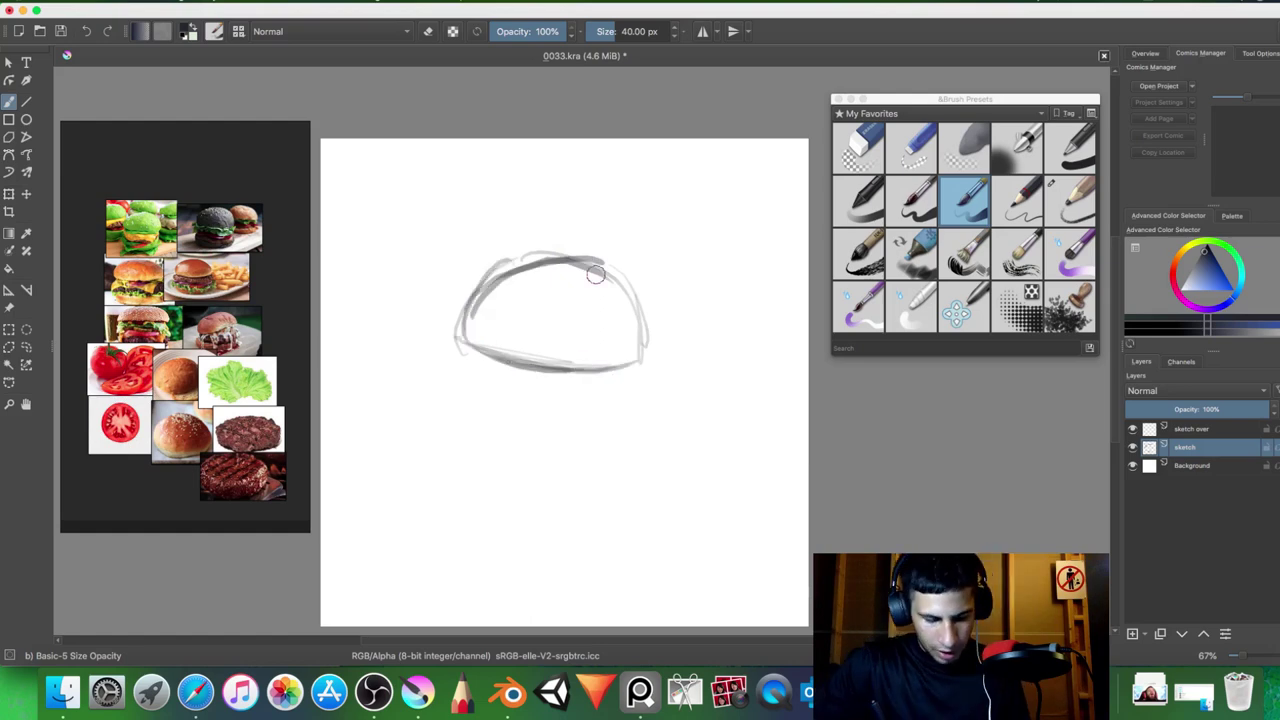
{"action": "left_click_drag", "start_coordinate": [625, 287], "coordinate": [652, 360]}
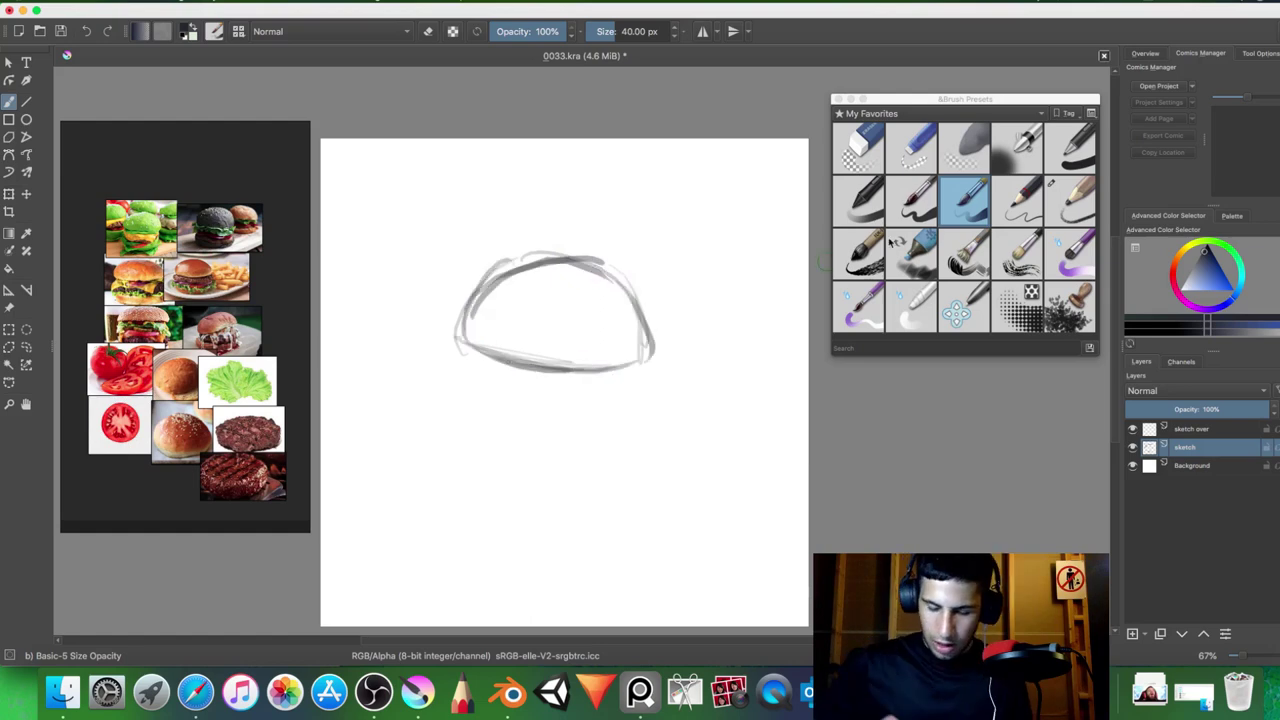
{"action": "mouse_move", "coordinate": [893, 242]}
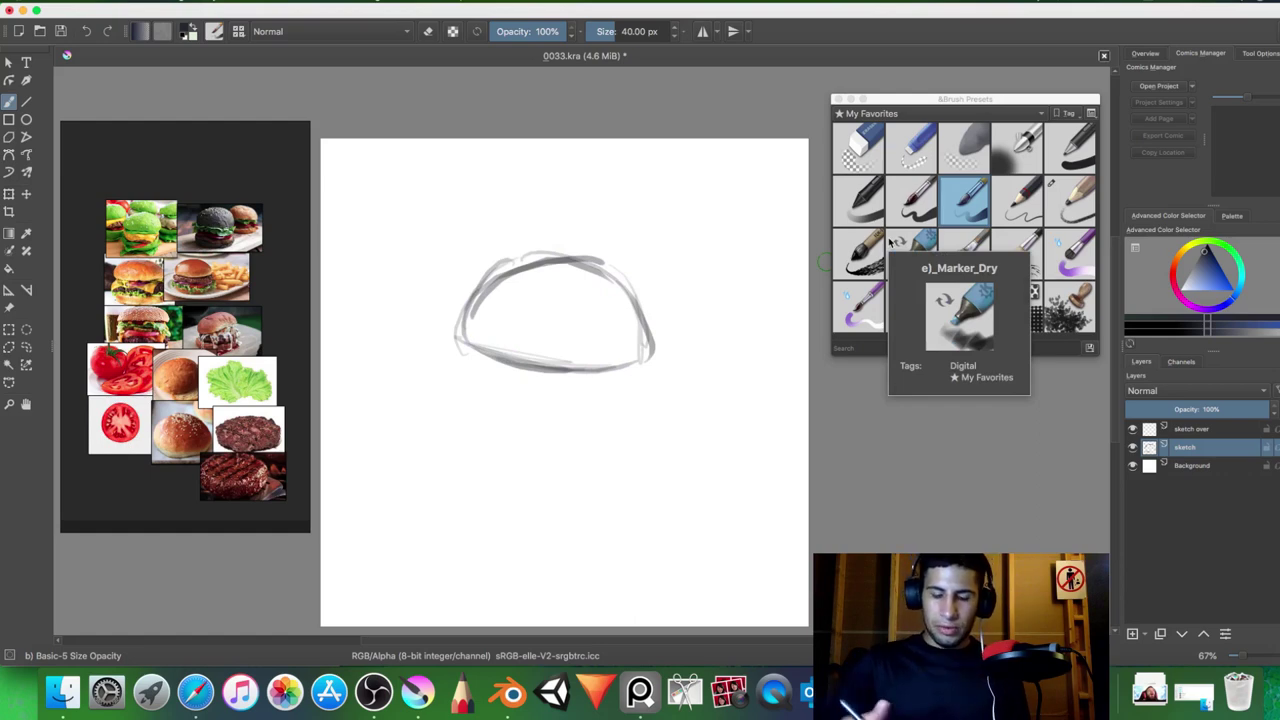
{"action": "left_click_drag", "start_coordinate": [459, 335], "coordinate": [600, 256]}
{"action": "left_click_drag", "start_coordinate": [520, 270], "coordinate": [598, 273]}
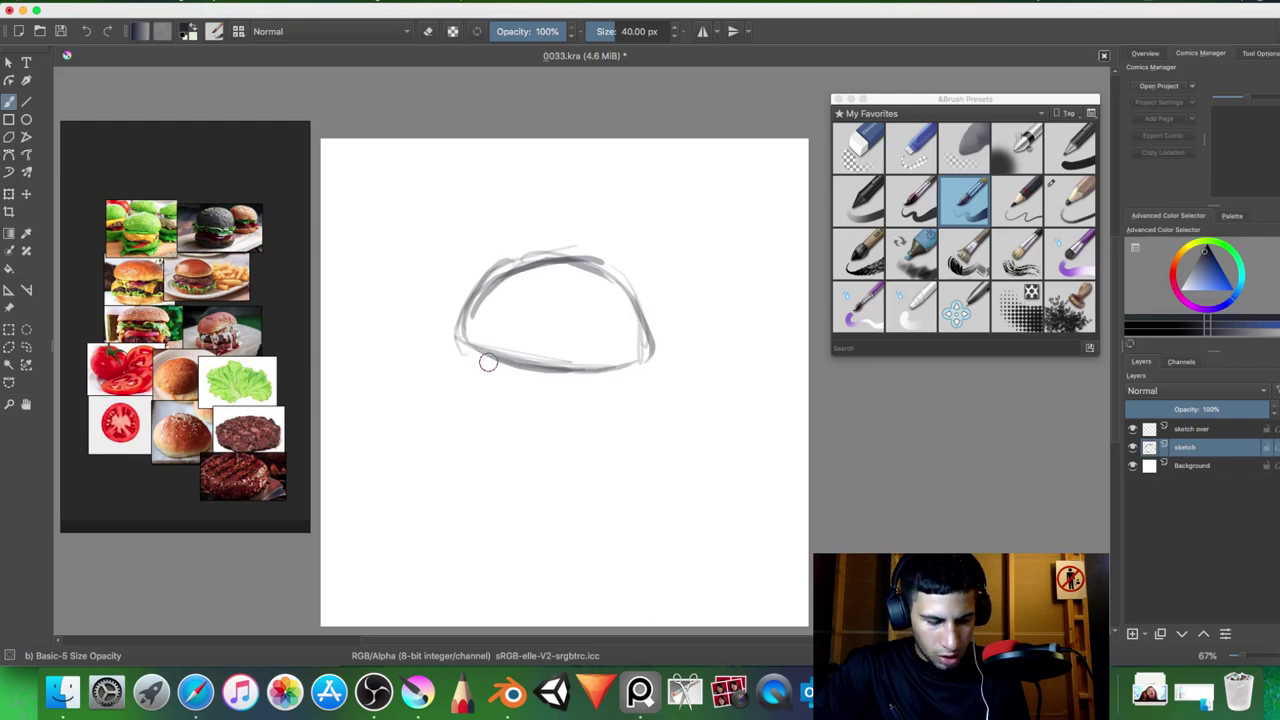
- Sketch the rounded patty layer beneath the top bun and wavy lettuce edges spilling out around it
{"action": "mouse_move", "coordinate": [462, 350]}
{"action": "left_mouse_down"}
{"action": "mouse_move", "coordinate": [519, 411]}
{"action": "mouse_move", "coordinate": [590, 412]}
{"action": "mouse_move", "coordinate": [655, 370]}
{"action": "left_mouse_up"}
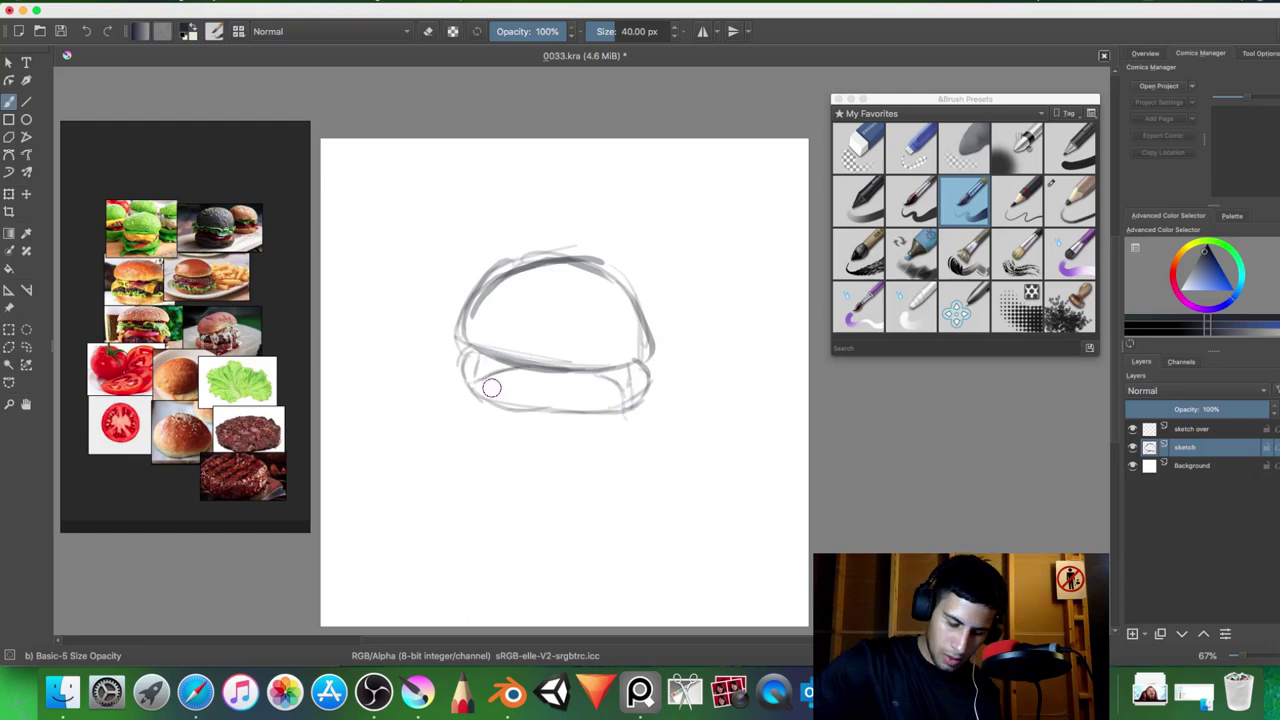
{"action": "mouse_move", "coordinate": [455, 377]}
{"action": "left_mouse_down"}
{"action": "mouse_move", "coordinate": [464, 414]}
{"action": "mouse_move", "coordinate": [584, 437]}
{"action": "mouse_move", "coordinate": [659, 399]}
{"action": "mouse_move", "coordinate": [665, 380]}
{"action": "mouse_move", "coordinate": [631, 412]}
{"action": "left_mouse_up"}
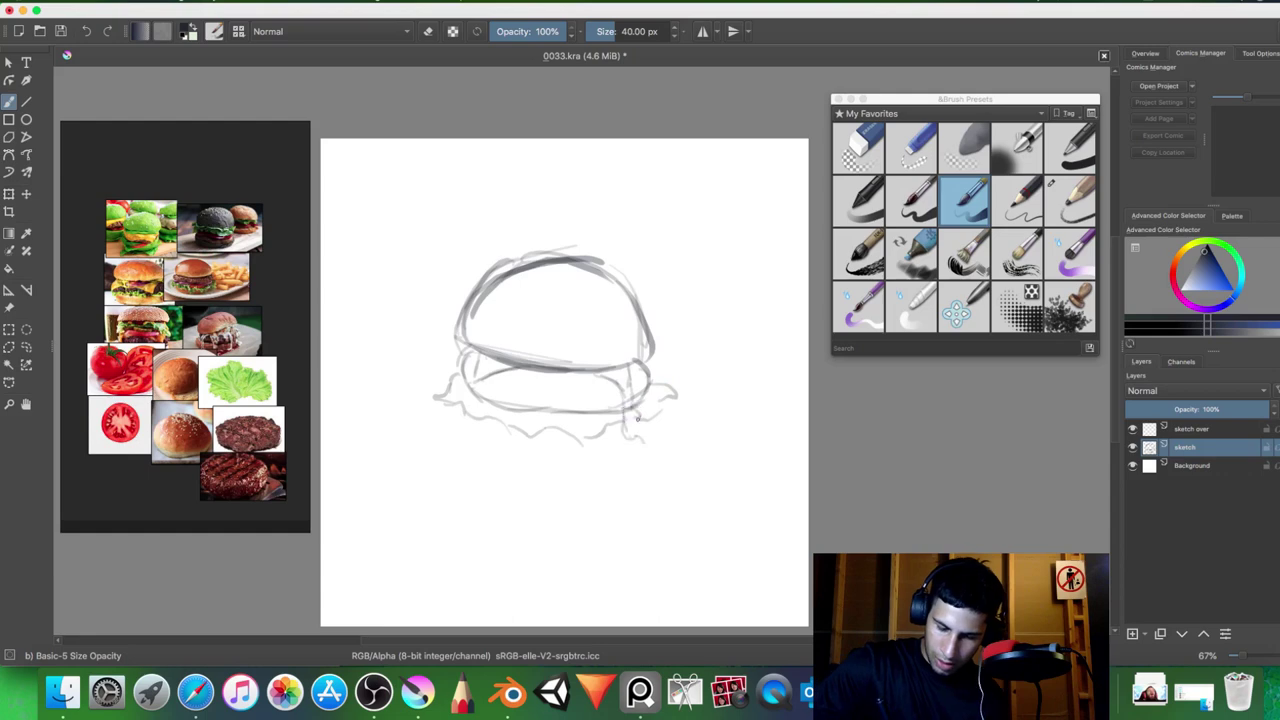
{"action": "left_click_drag", "start_coordinate": [637, 418], "coordinate": [652, 440]}
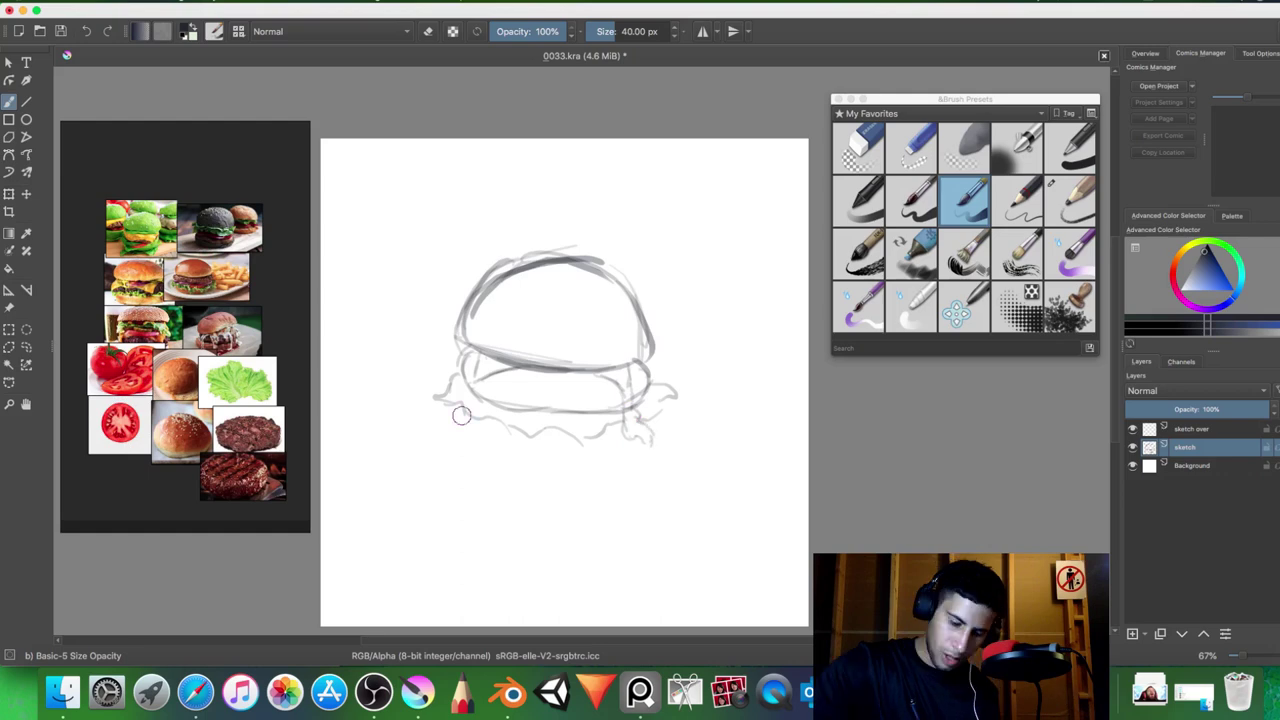
- Outline the bottom bun beneath the lettuce and shade the patty with diagonal hatching
{"action": "left_click_drag", "start_coordinate": [466, 430], "coordinate": [620, 450]}
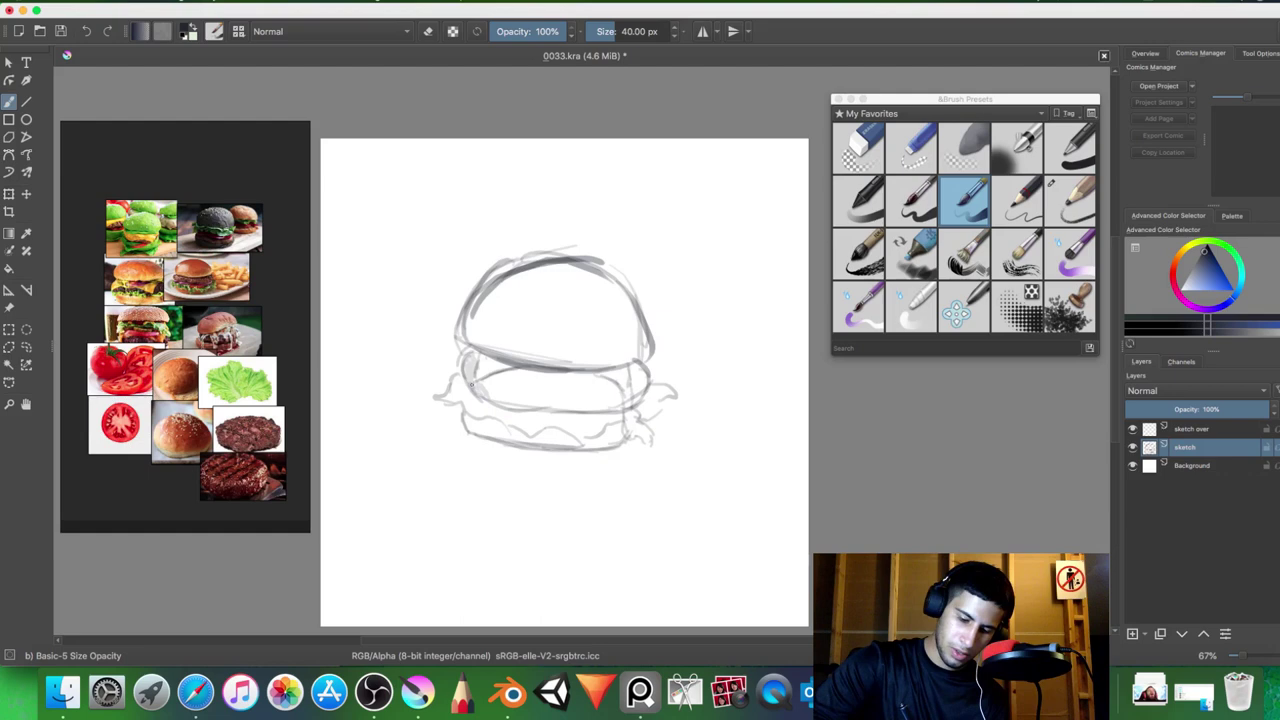
{"action": "left_click_drag", "start_coordinate": [471, 397], "coordinate": [538, 395]}
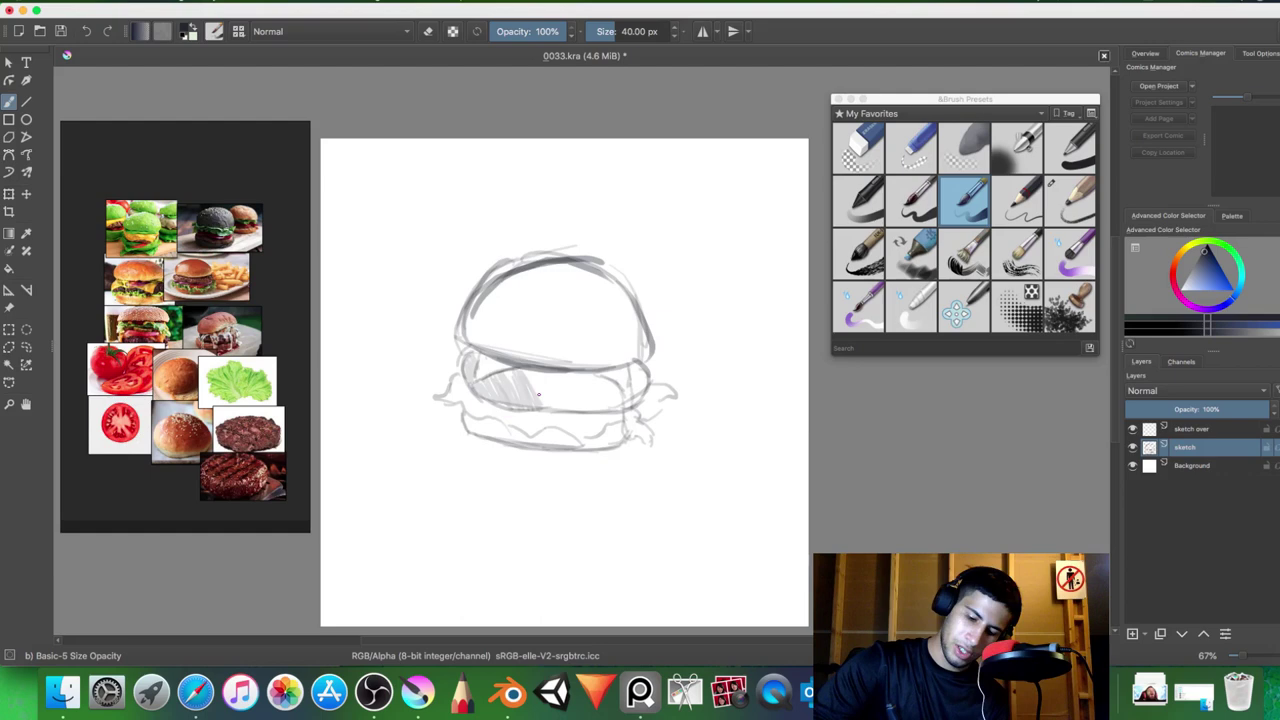
{"action": "left_click_drag", "start_coordinate": [526, 372], "coordinate": [566, 410]}
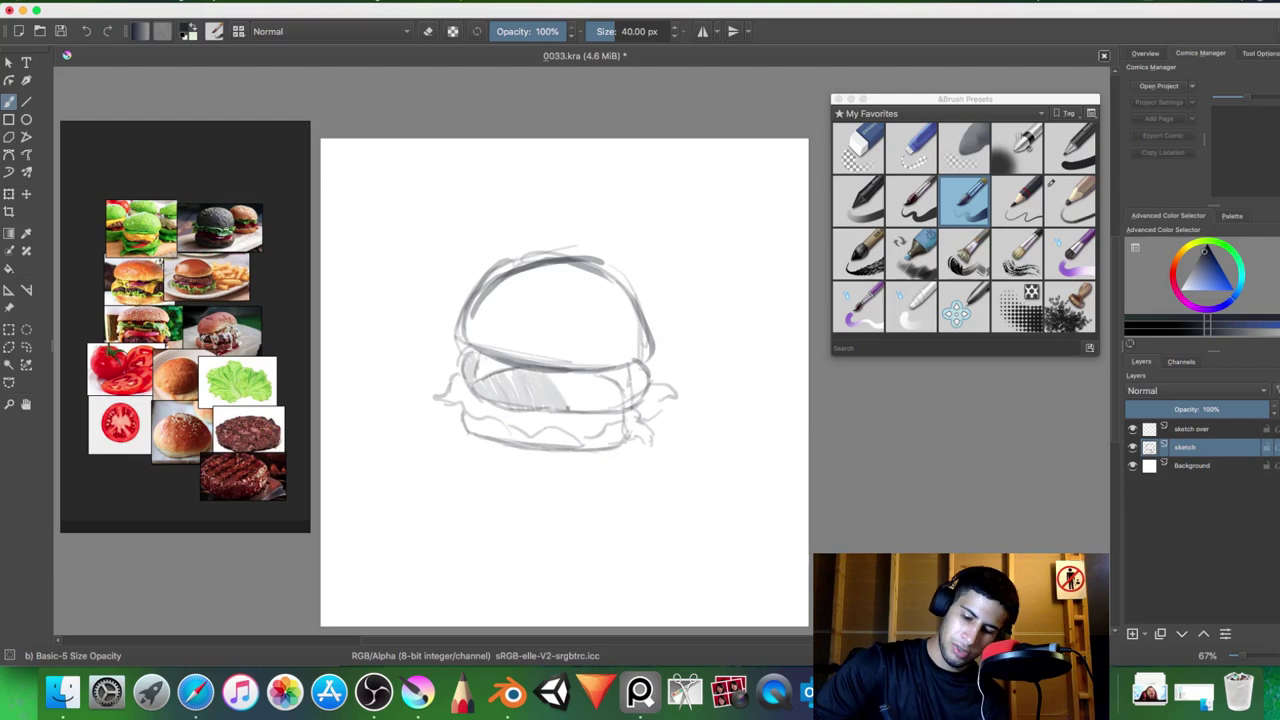
{"action": "mouse_move", "coordinate": [567, 407]}
{"action": "left_mouse_down"}
{"action": "mouse_move", "coordinate": [614, 405]}
{"action": "mouse_move", "coordinate": [624, 378]}
{"action": "left_mouse_up"}
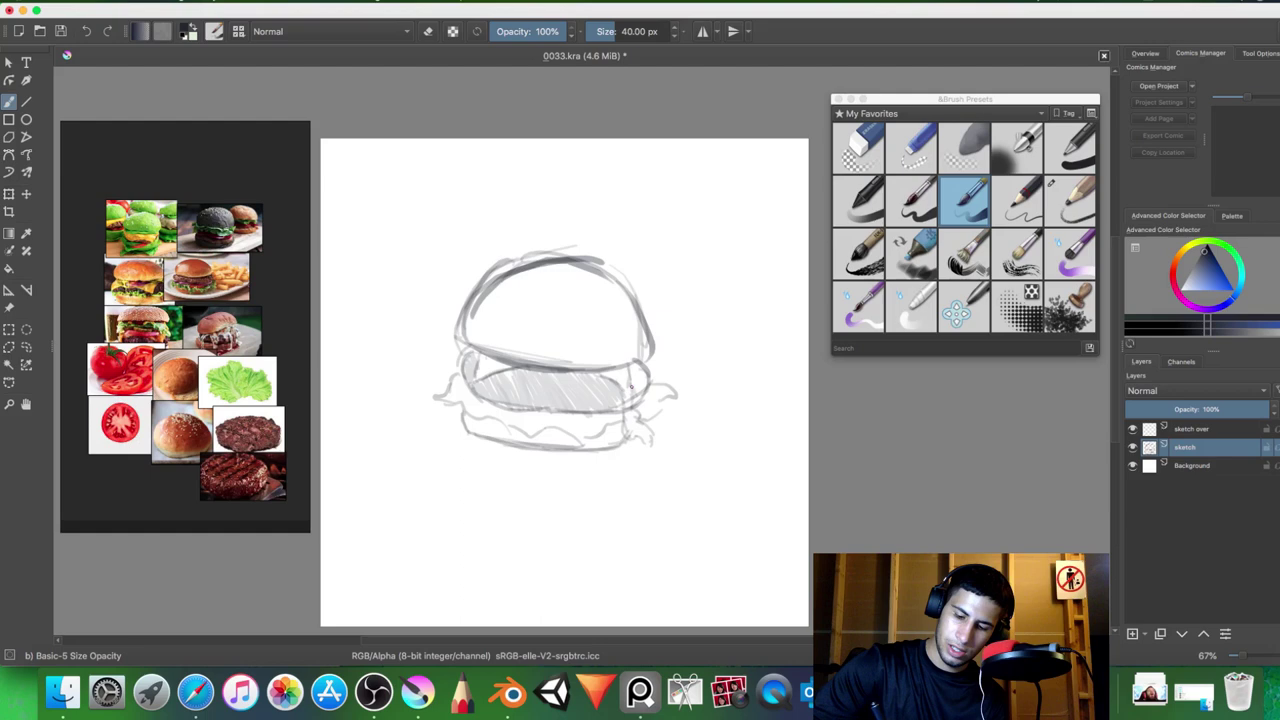
- Scatter small sesame seed marks across the top bun and shade the bun's lower-left edge with light strokes
{"action": "left_click", "coordinate": [563, 297]}
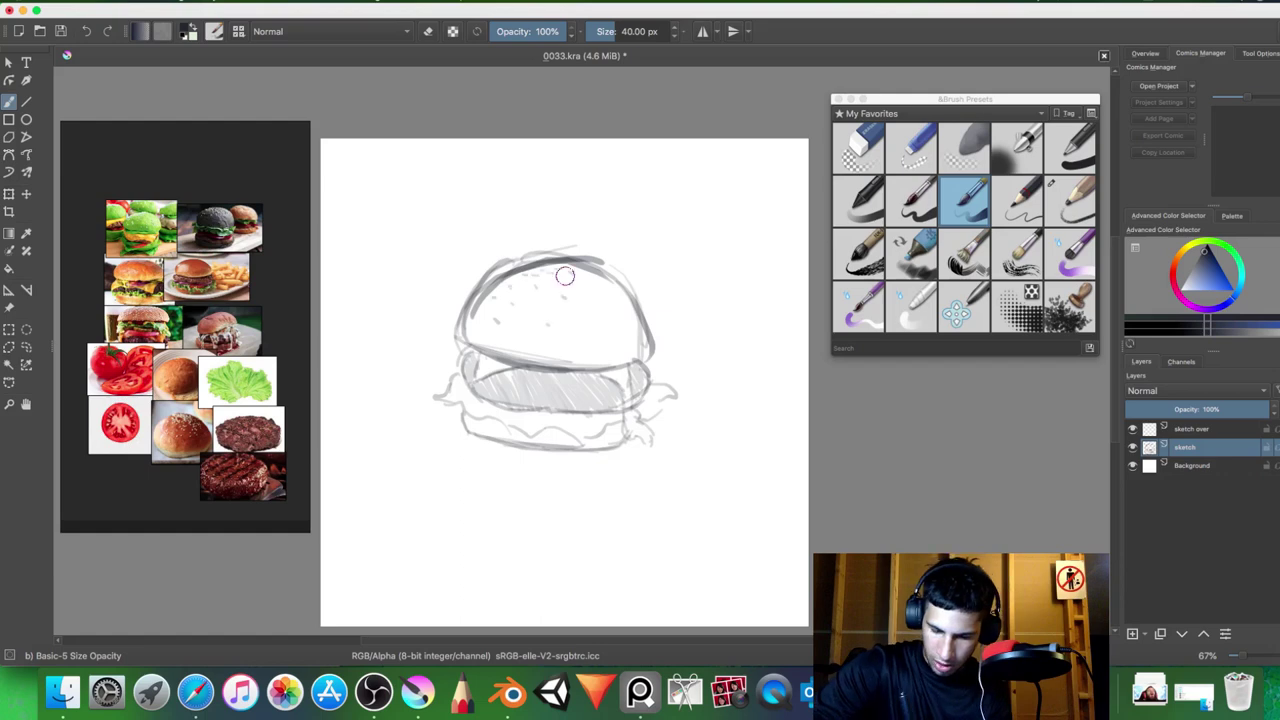
{"action": "left_click", "coordinate": [508, 289]}
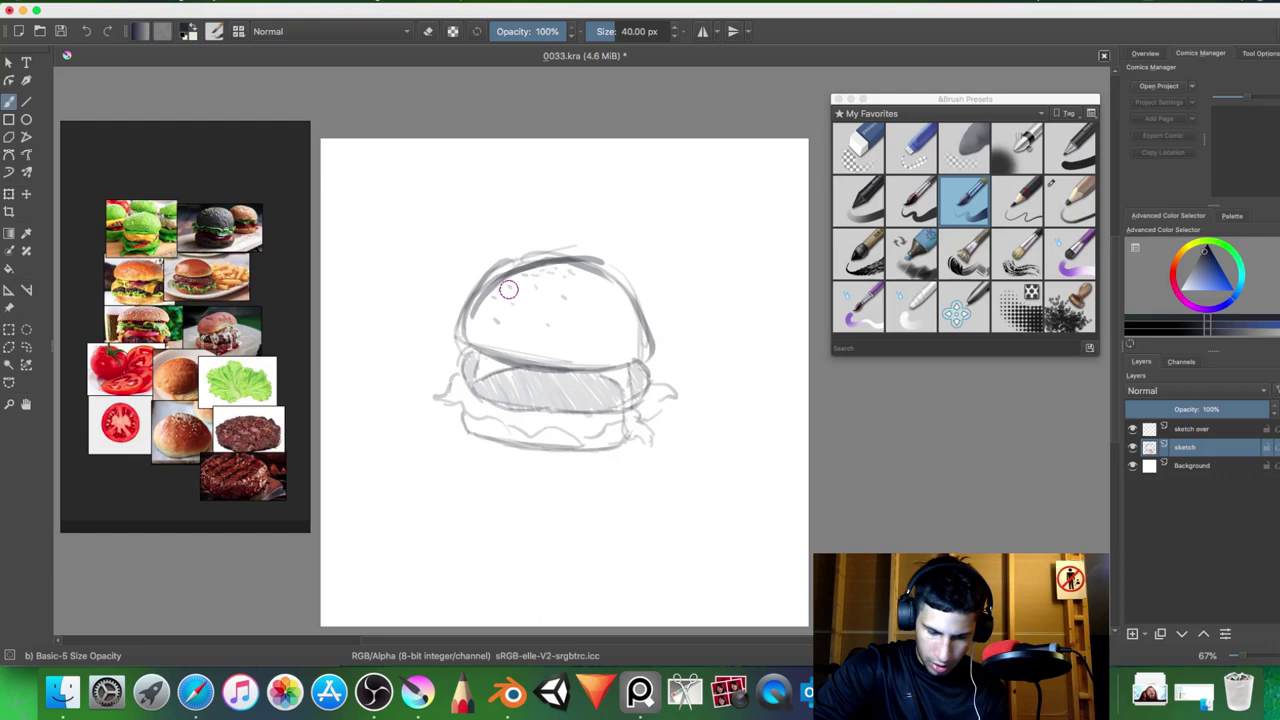
{"action": "left_click", "coordinate": [533, 327]}
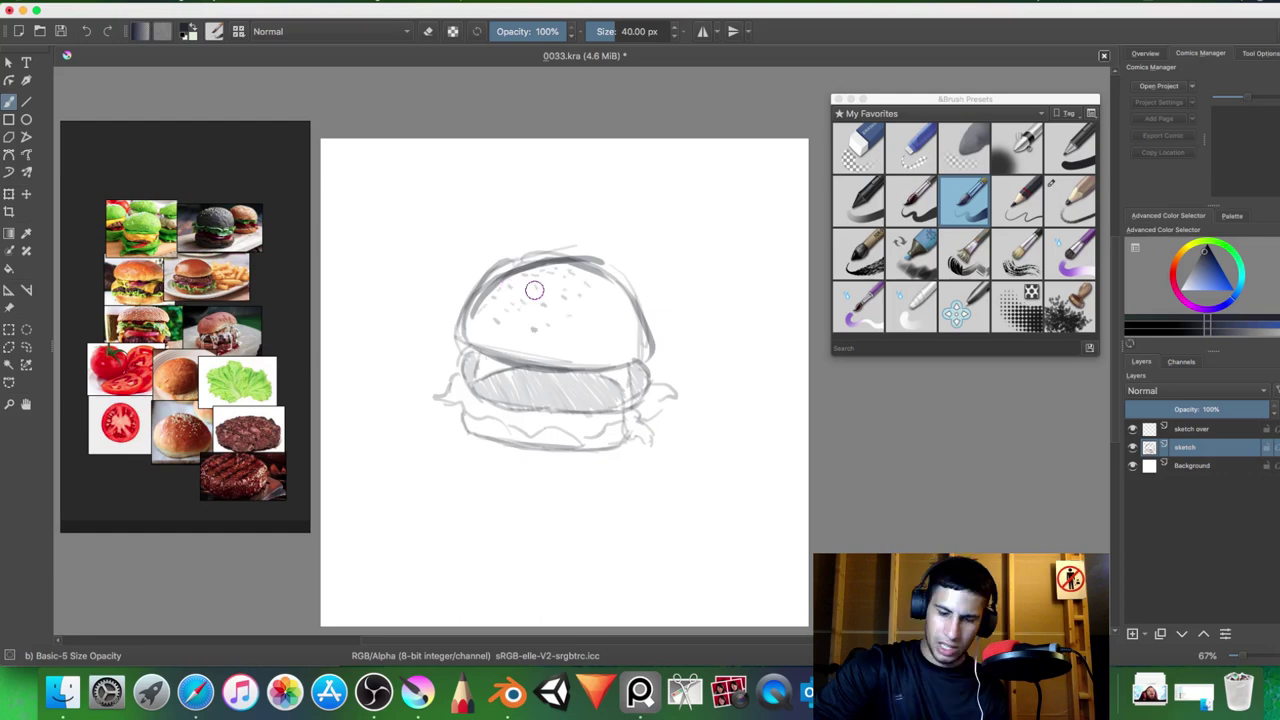
{"action": "left_click", "coordinate": [548, 298]}
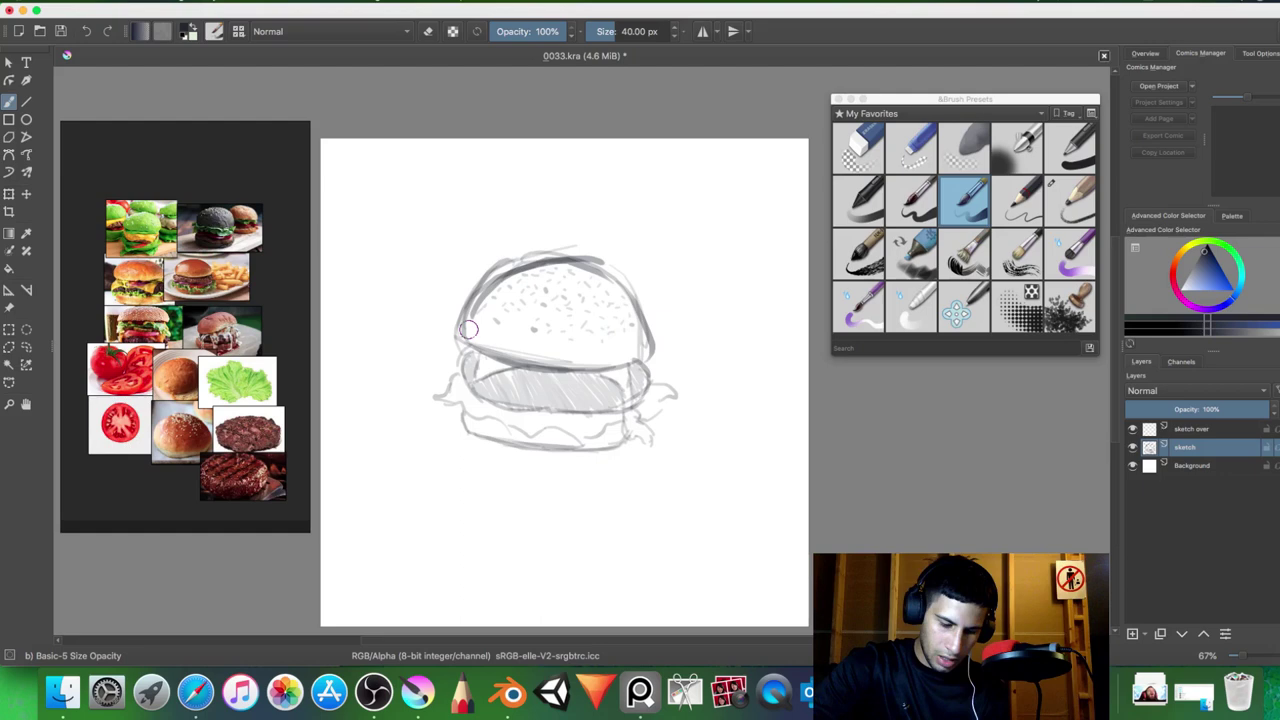
{"action": "left_click_drag", "start_coordinate": [468, 329], "coordinate": [524, 356]}
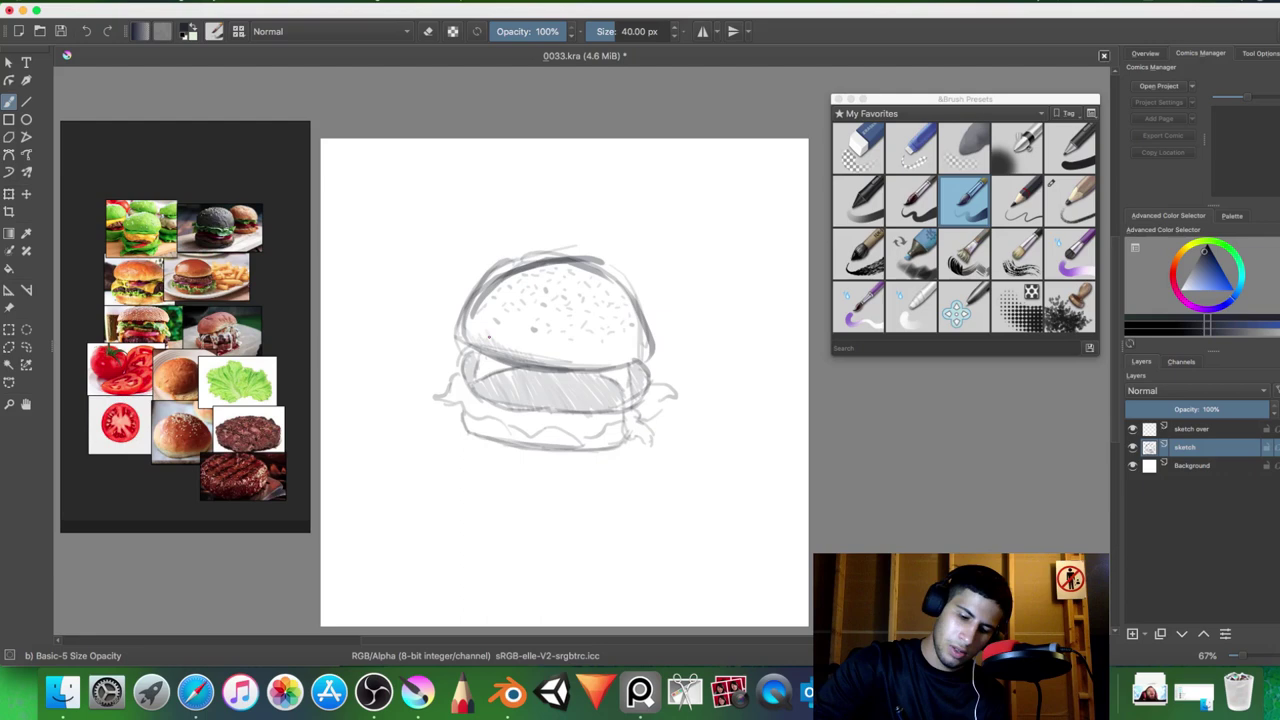
{"action": "left_click_drag", "start_coordinate": [484, 304], "coordinate": [468, 340]}
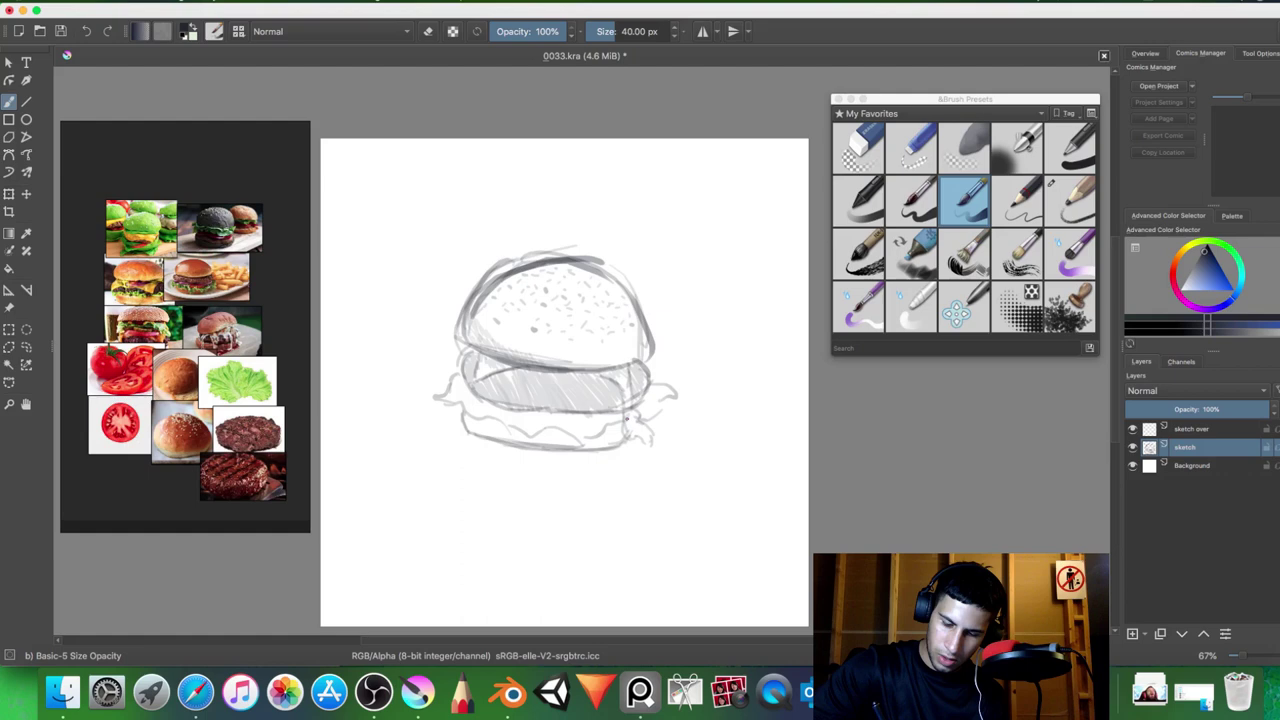
- Sketch a small cast shadow beside the bottom bun's right end, softening it with Eraser Soft and restating it with Basic-5 Size Opacity
{"action": "left_click_drag", "start_coordinate": [625, 438], "coordinate": [667, 450]}
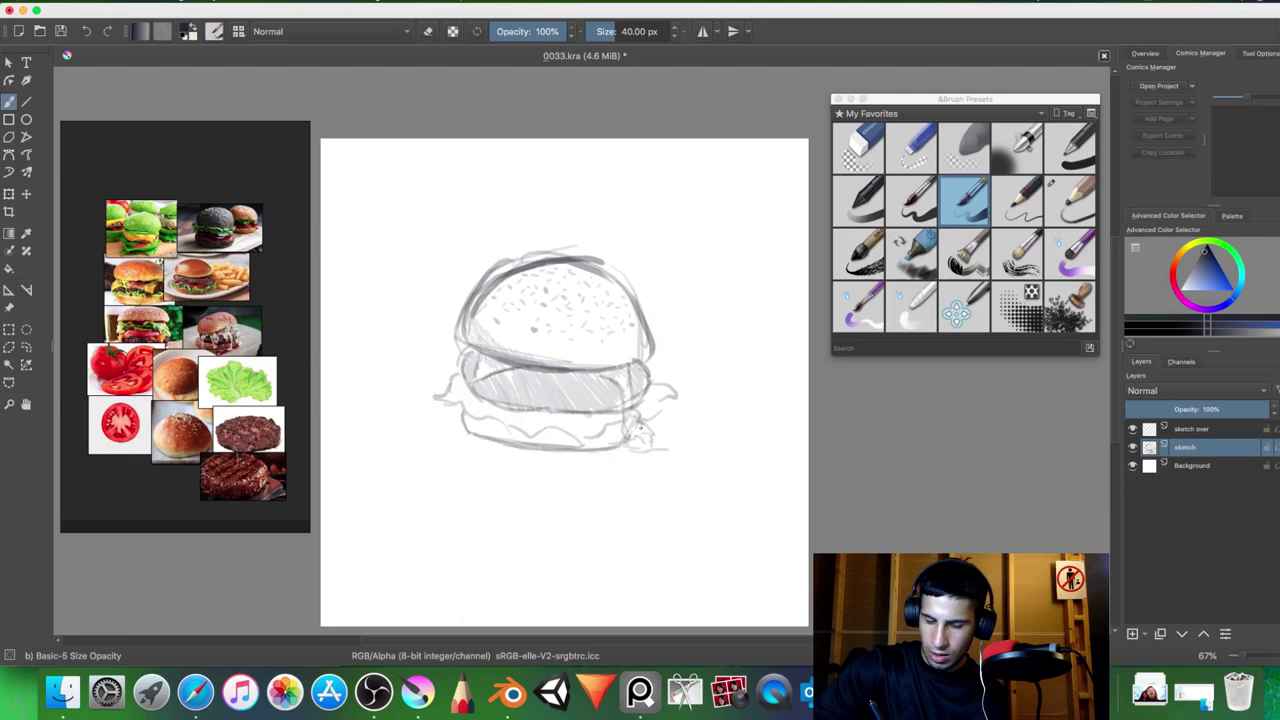
{"action": "key", "text": "slash"}
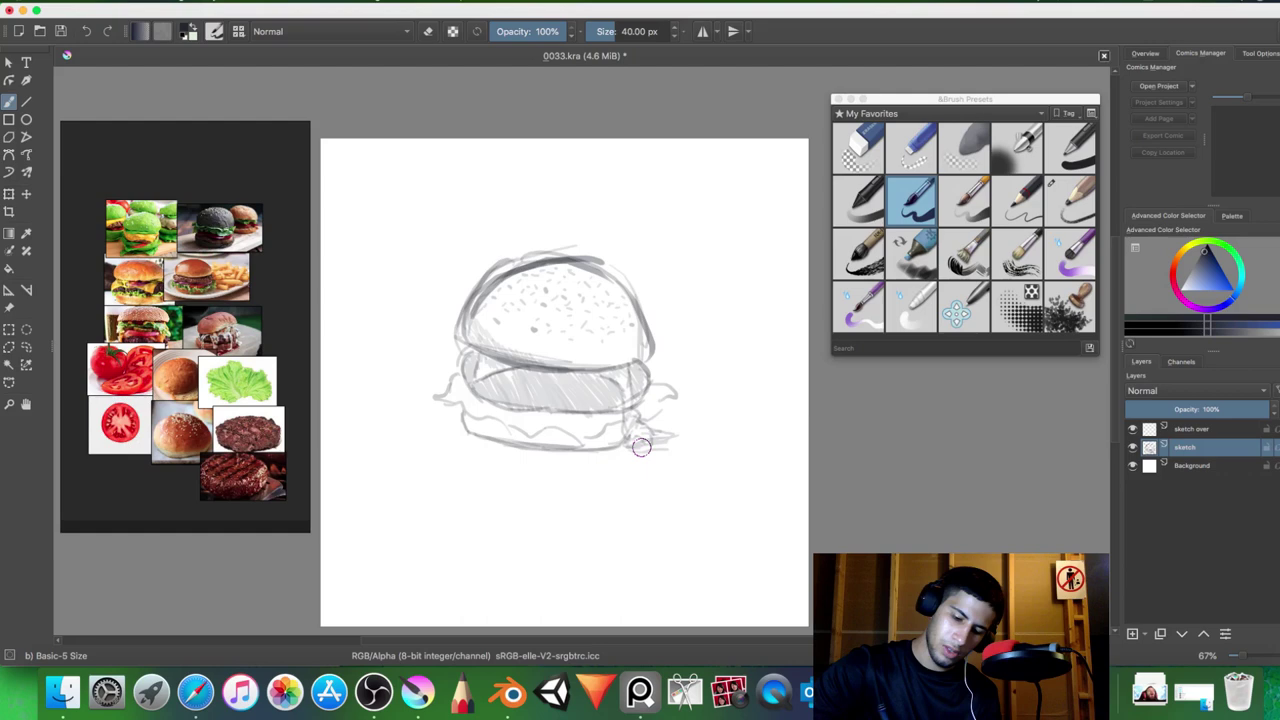
{"action": "key", "text": "e"}
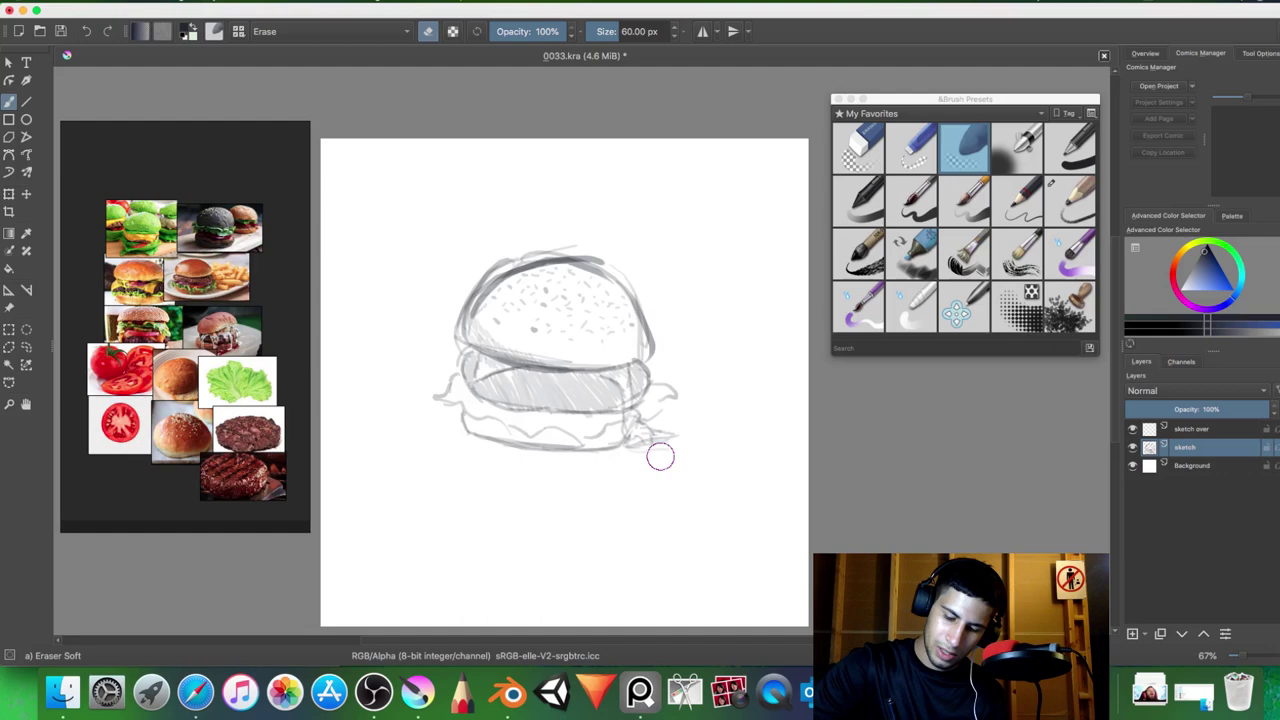
{"action": "key", "text": "e"}
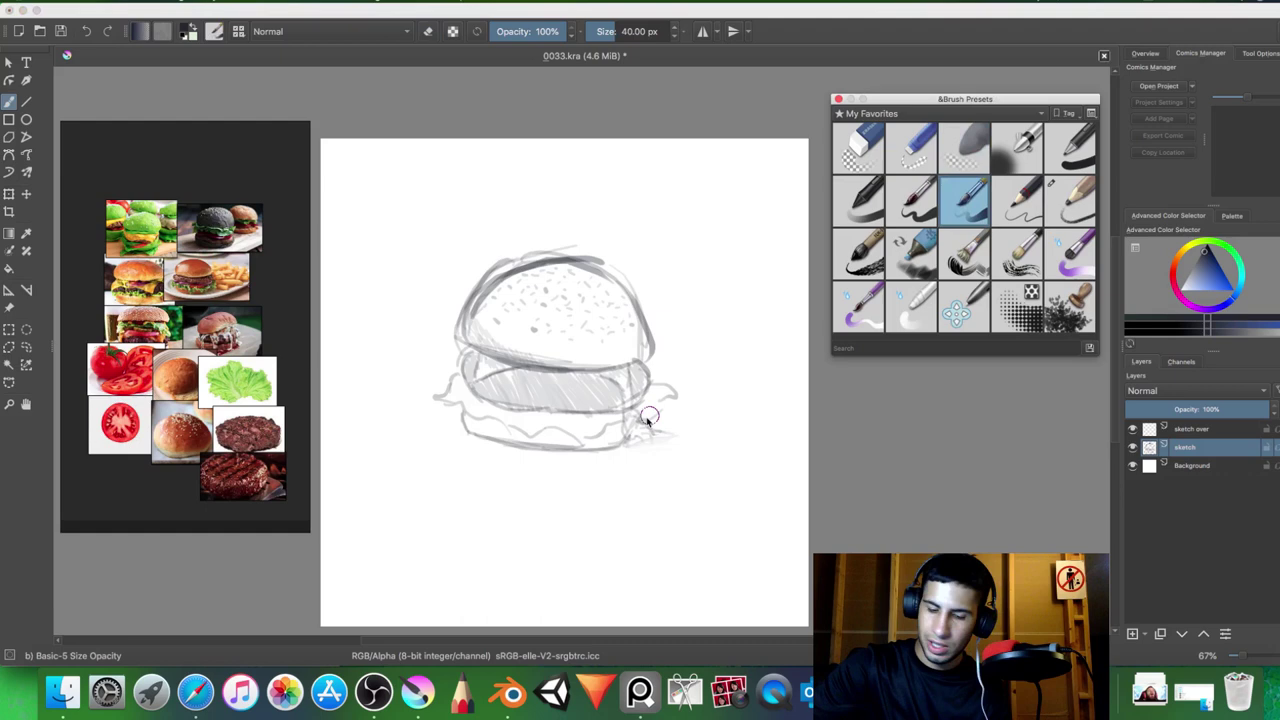
{"action": "left_click_drag", "start_coordinate": [648, 420], "coordinate": [688, 440]}
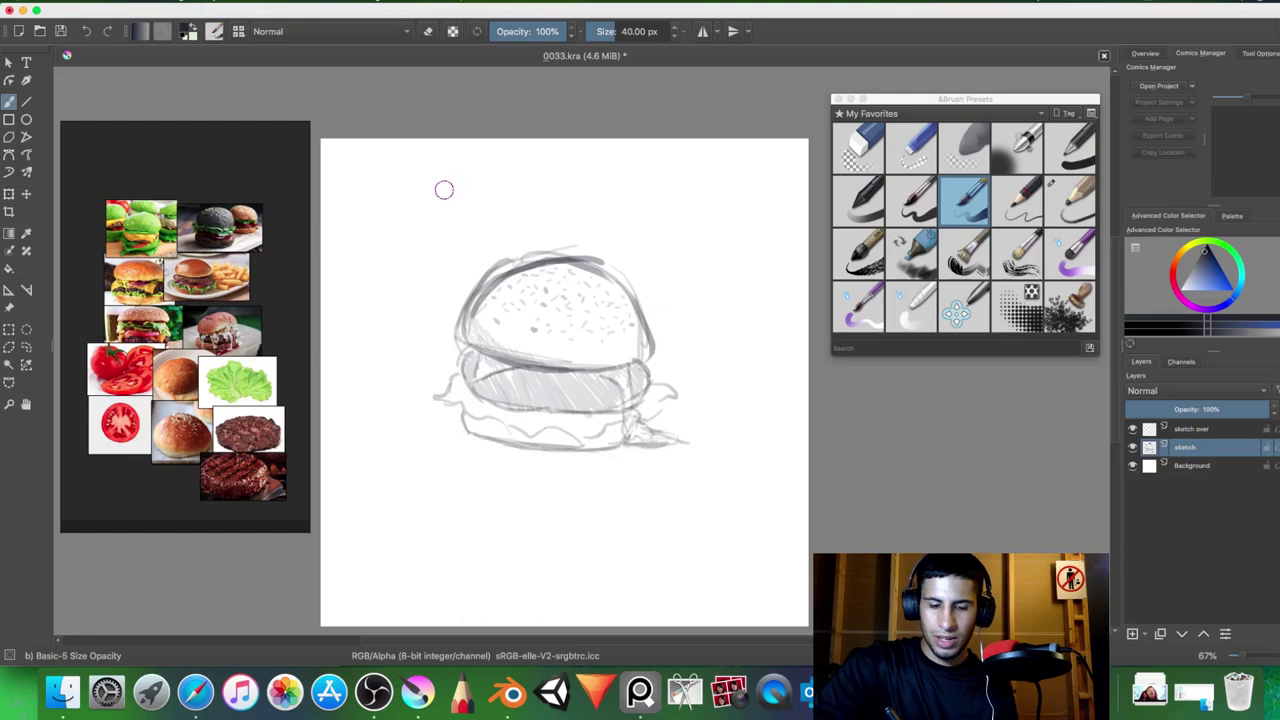
- Disable the Red channel on the sketch layer for a pink tint and lower the layer's opacity to about 46%
{"action": "left_click", "coordinate": [1195, 429]}
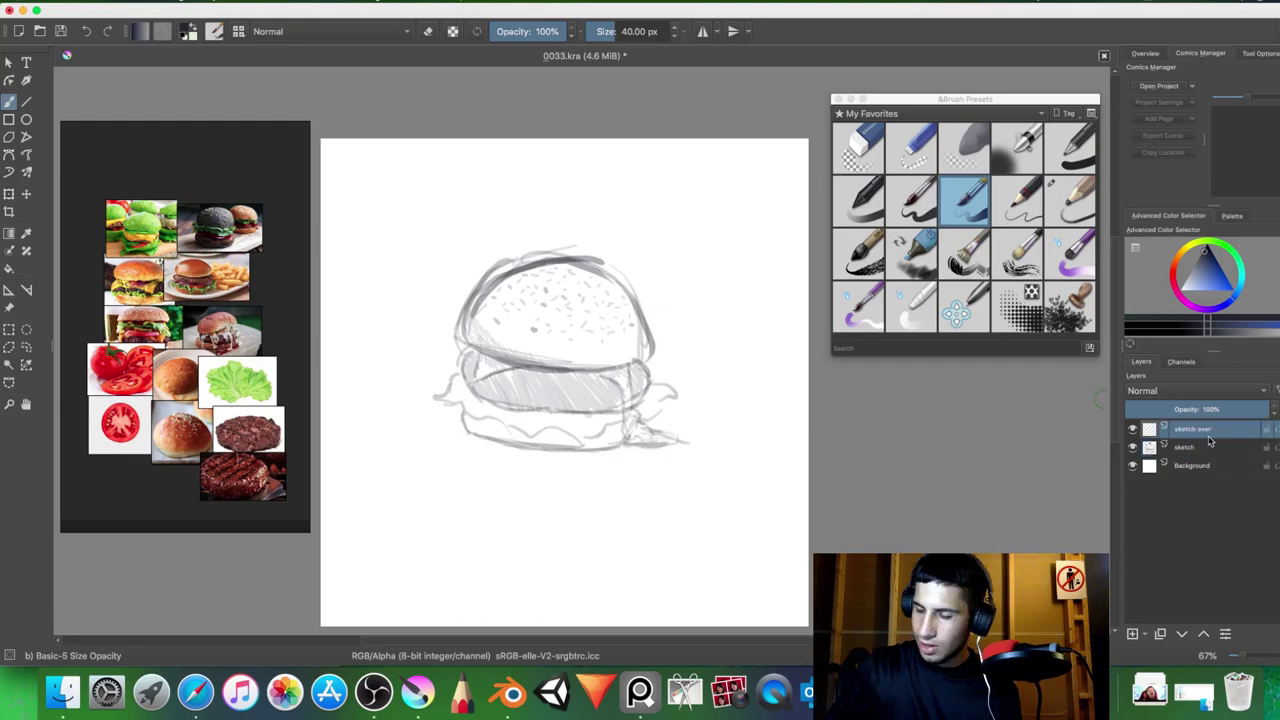
{"action": "double_click", "coordinate": [1210, 446]}
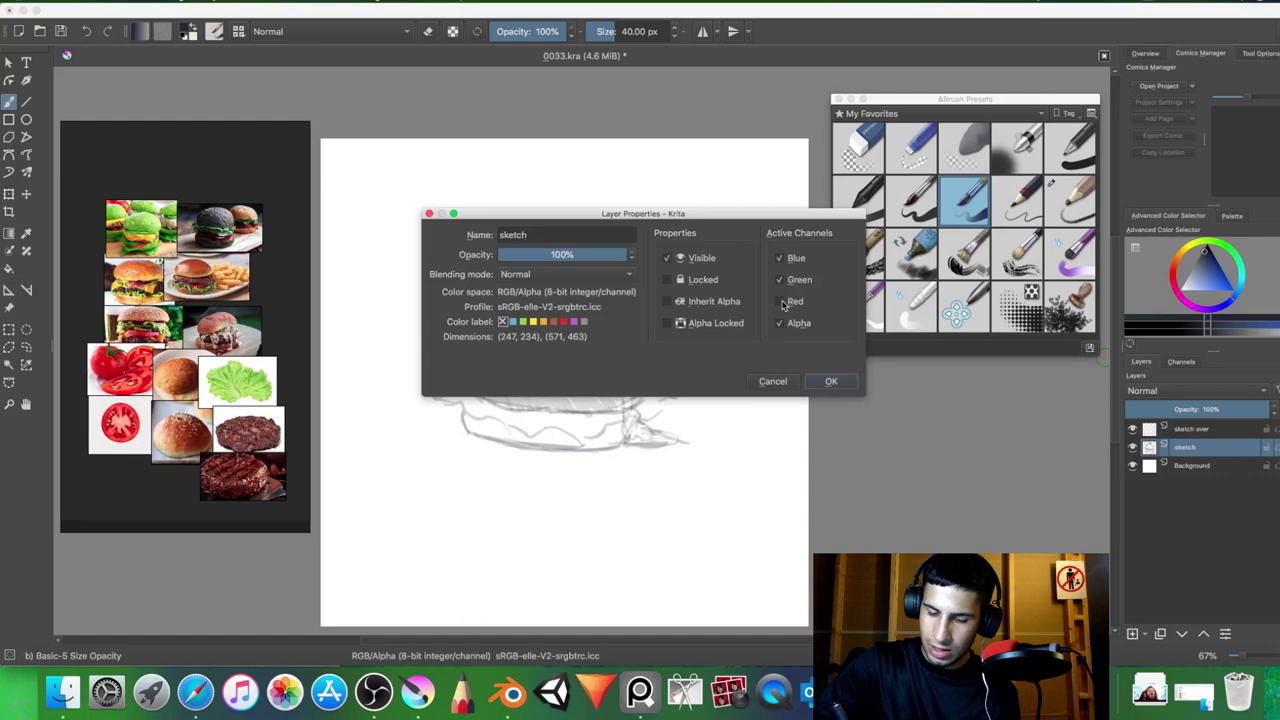
{"action": "left_click", "coordinate": [781, 301]}
{"action": "left_click_drag", "start_coordinate": [600, 255], "coordinate": [520, 258]}
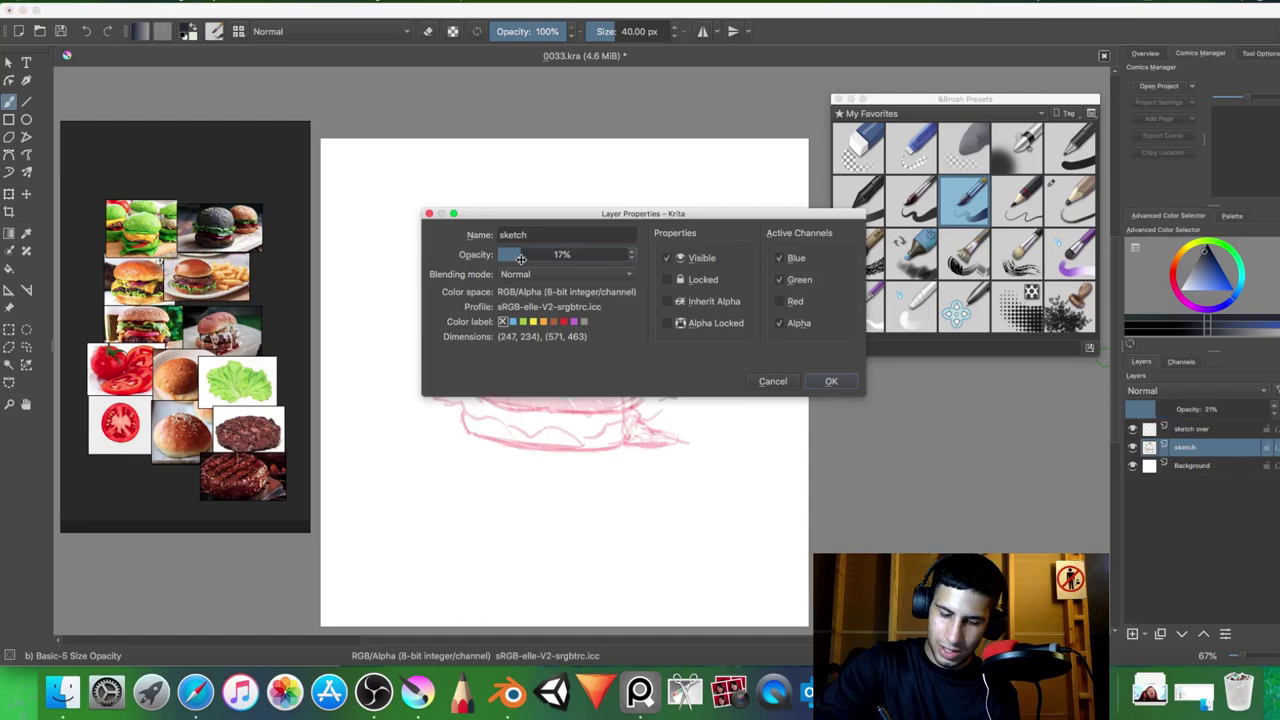
{"action": "left_click_drag", "start_coordinate": [520, 258], "coordinate": [514, 258]}
{"action": "left_click", "coordinate": [810, 386]}
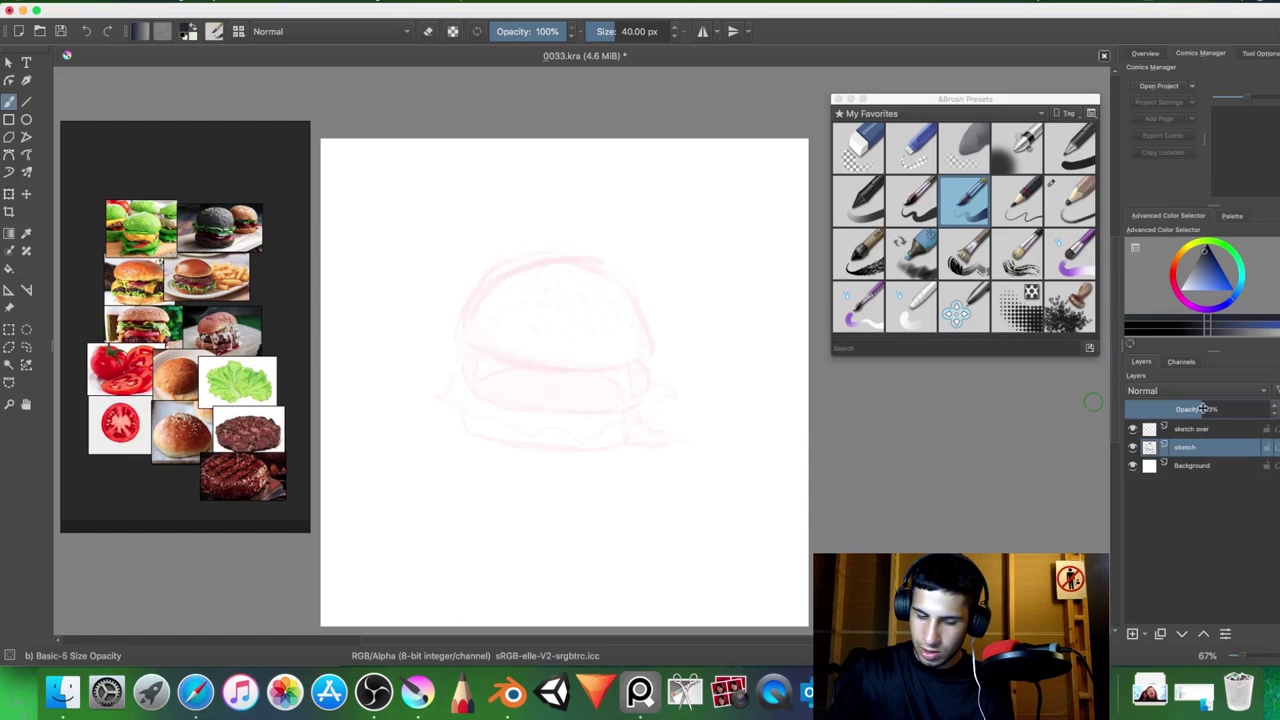
{"action": "left_click_drag", "start_coordinate": [1203, 408], "coordinate": [1192, 408]}
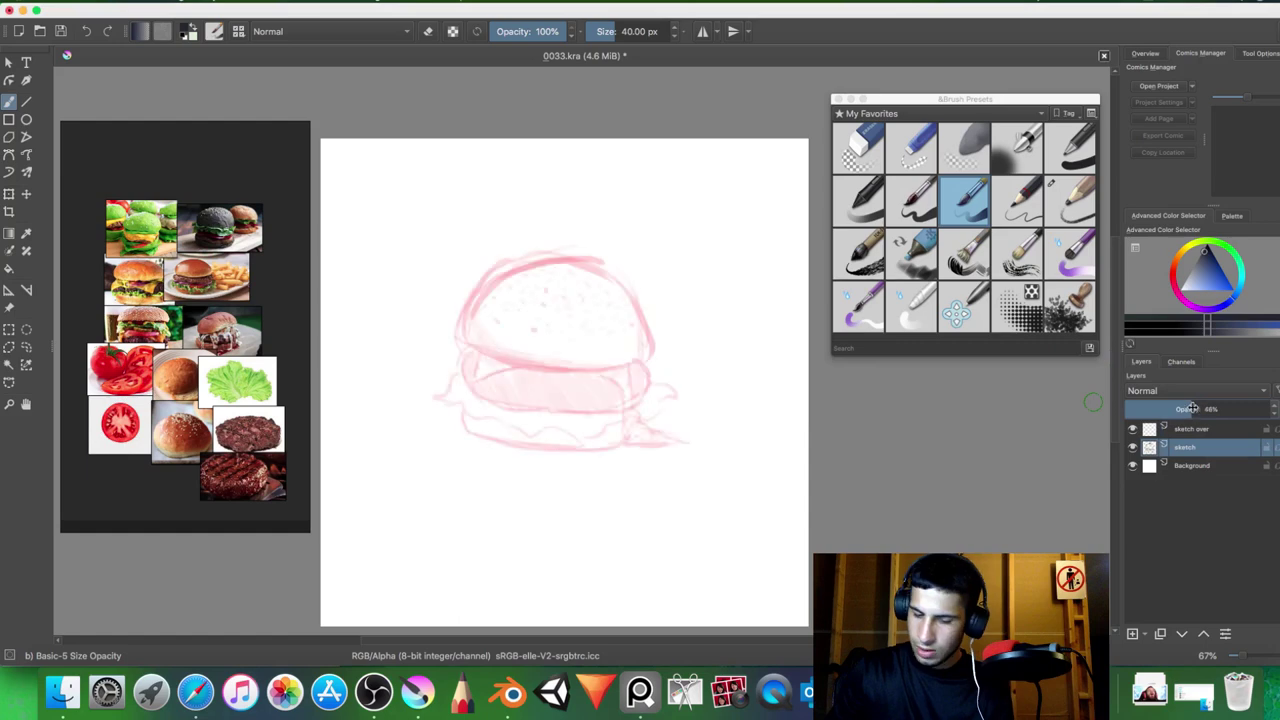
- Trace the top bun's lower rim and domed left and upper outline on the sketch over layer with Pencil-3 Large 4B
{"action": "left_click", "coordinate": [1190, 428]}
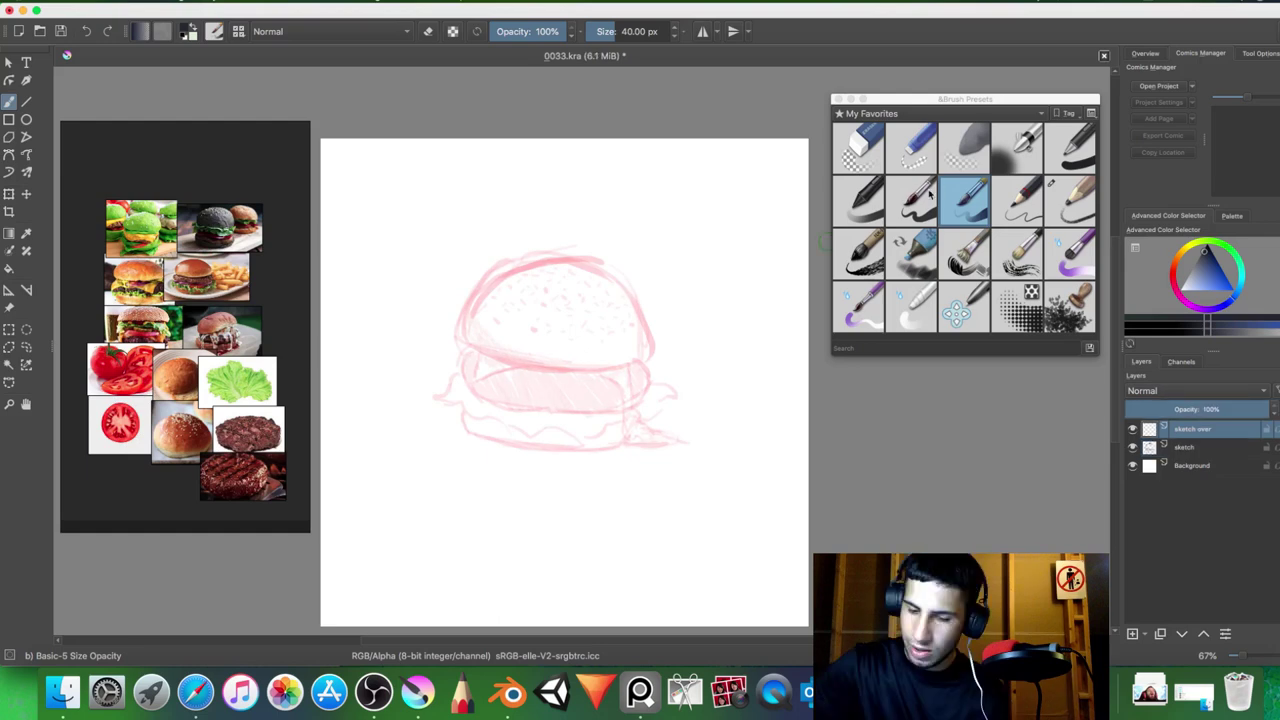
{"action": "left_click", "coordinate": [1072, 200]}
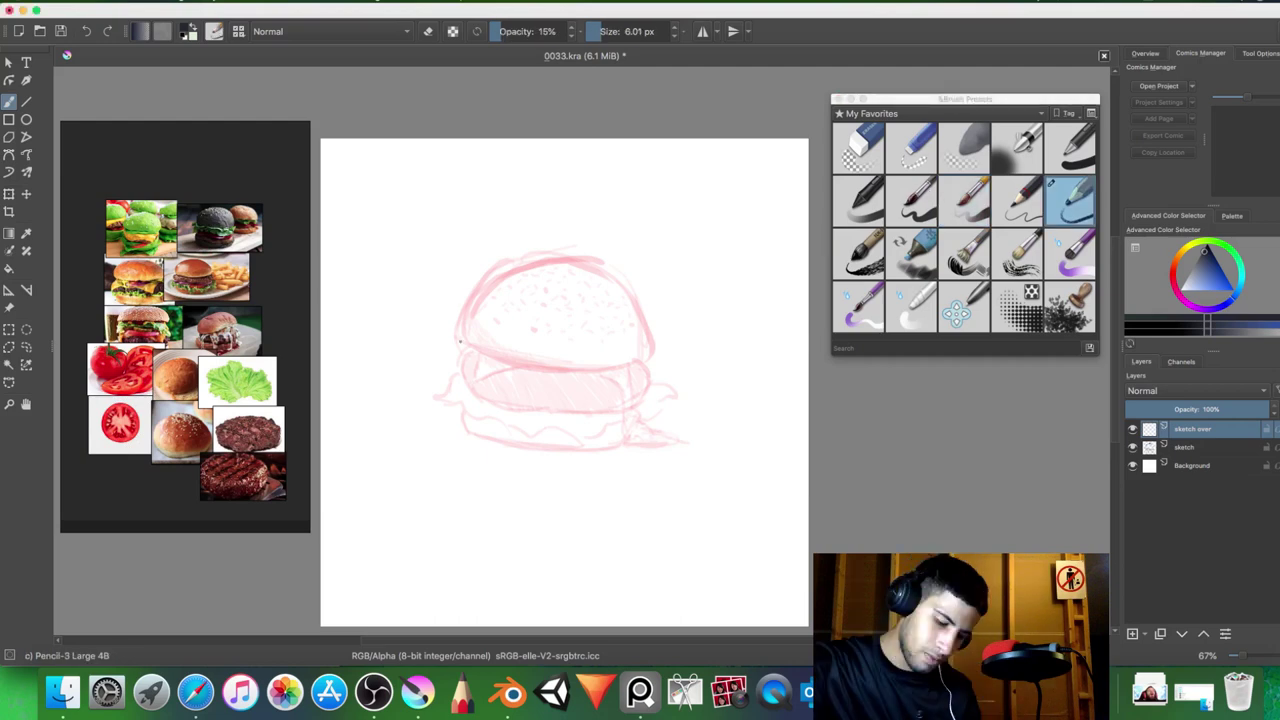
{"action": "left_click_drag", "start_coordinate": [458, 341], "coordinate": [645, 360]}
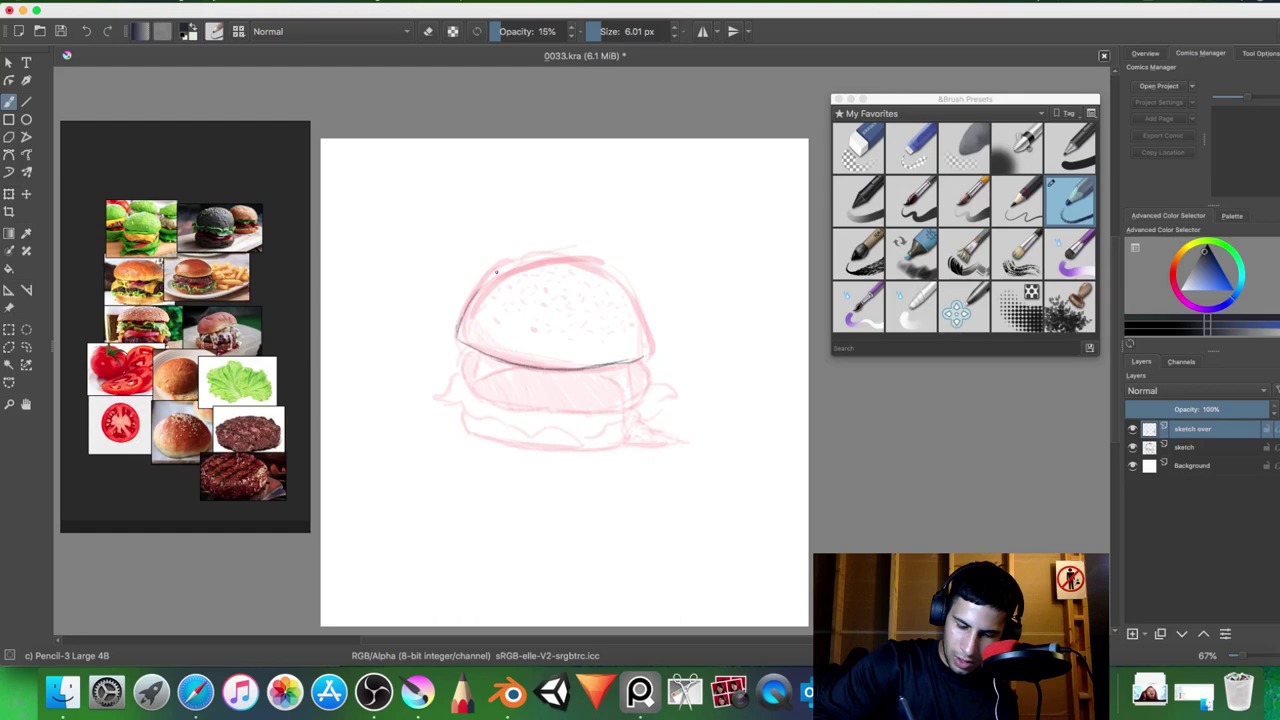
{"action": "left_click_drag", "start_coordinate": [457, 330], "coordinate": [543, 265]}
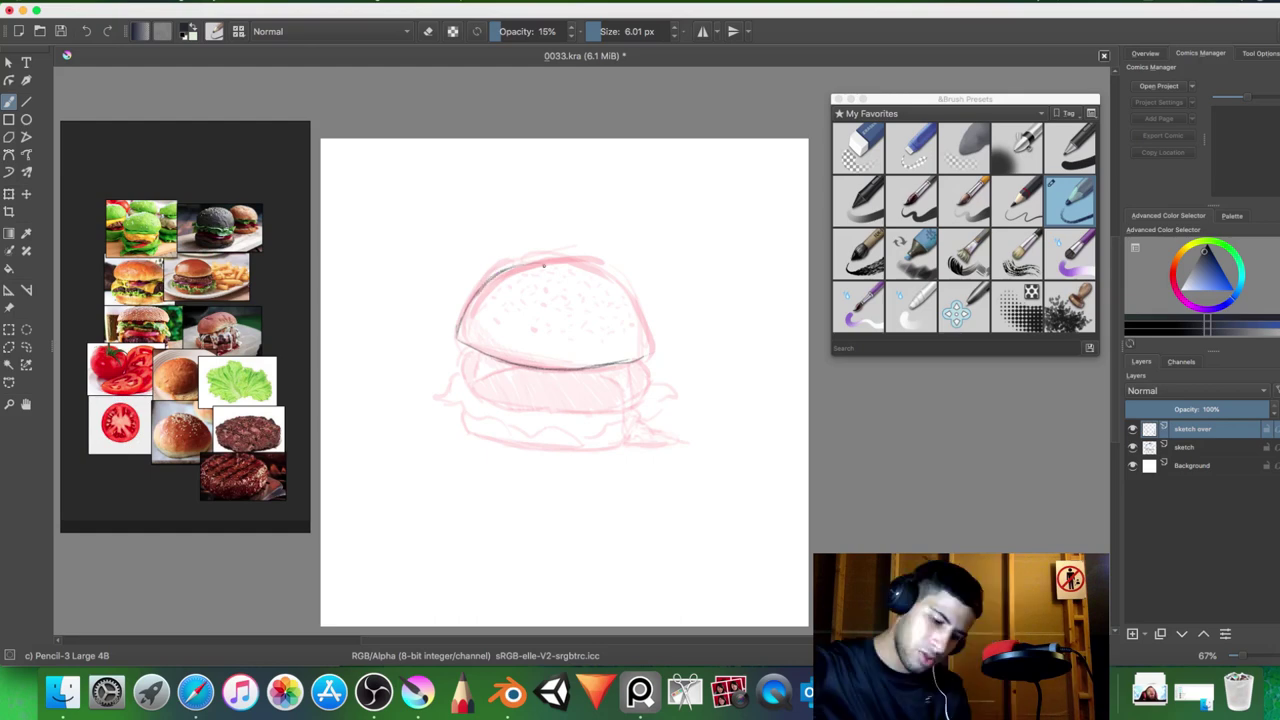
{"action": "left_click_drag", "start_coordinate": [544, 265], "coordinate": [602, 270]}
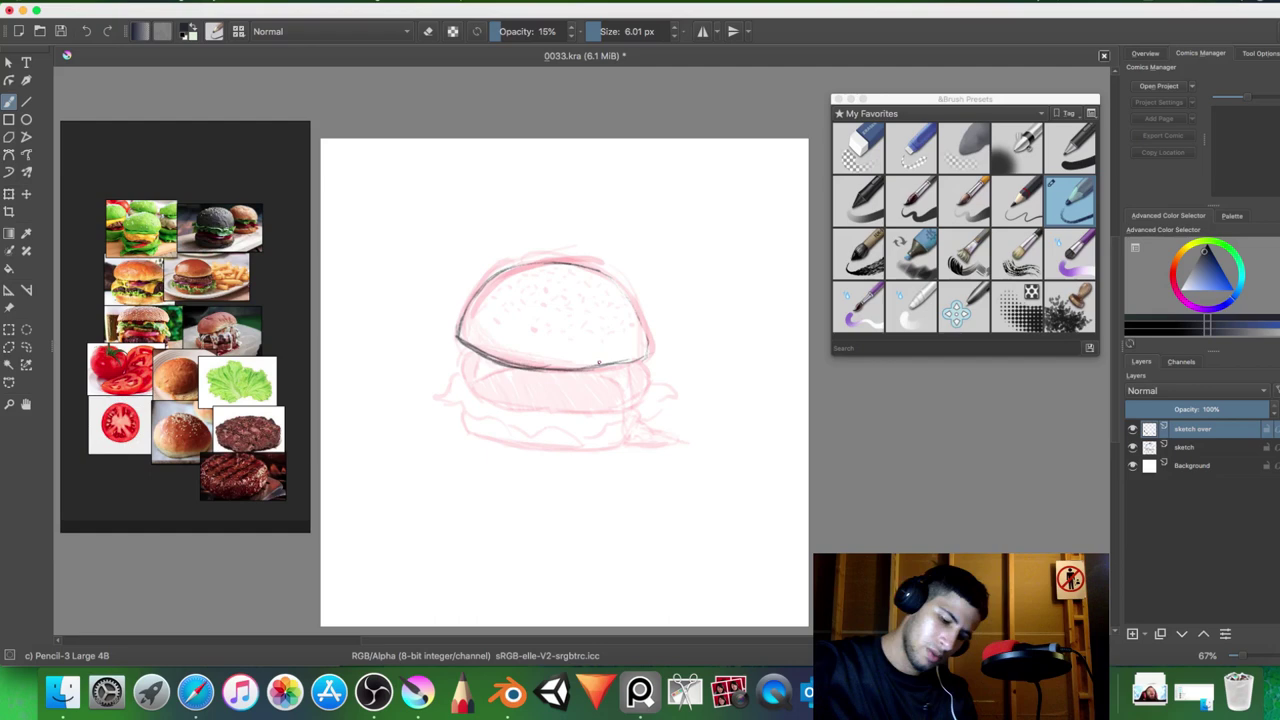
- Refine the top bun's outline by alternating Eraser Small with Pencil-3 Large 4B, undoing a stray stroke
{"action": "key", "text": "slash"}
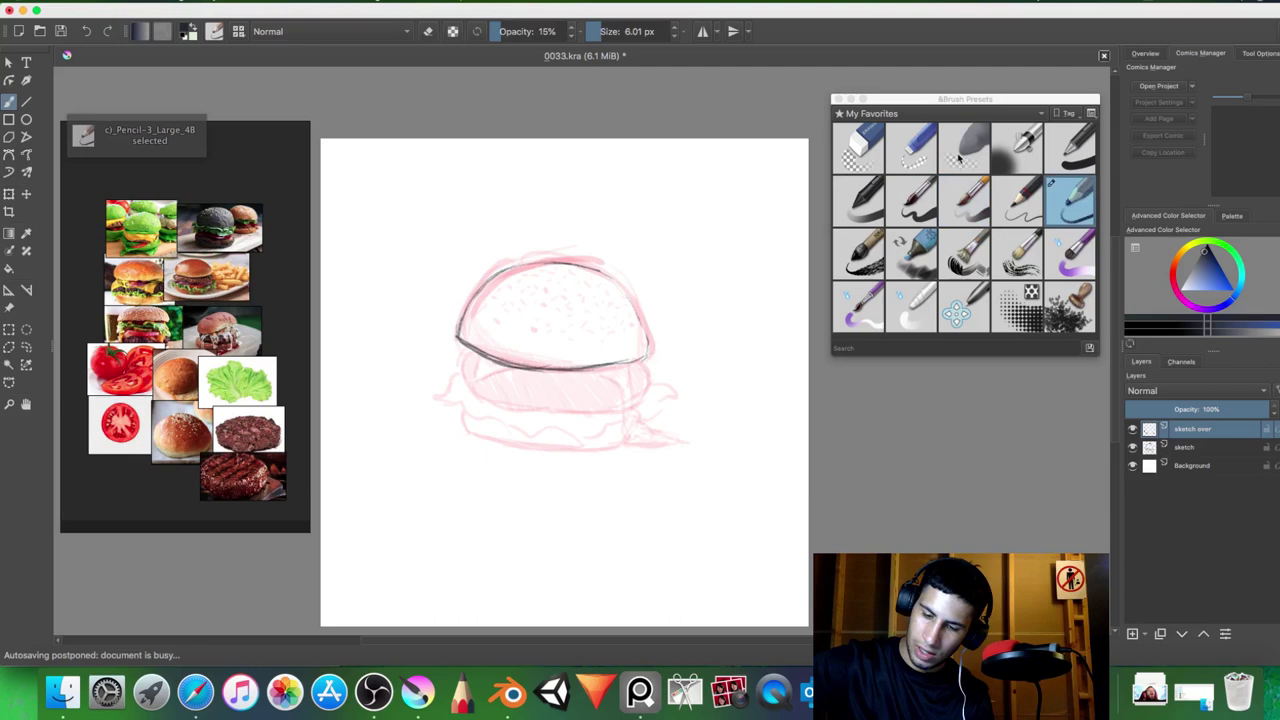
{"action": "key", "text": "e"}
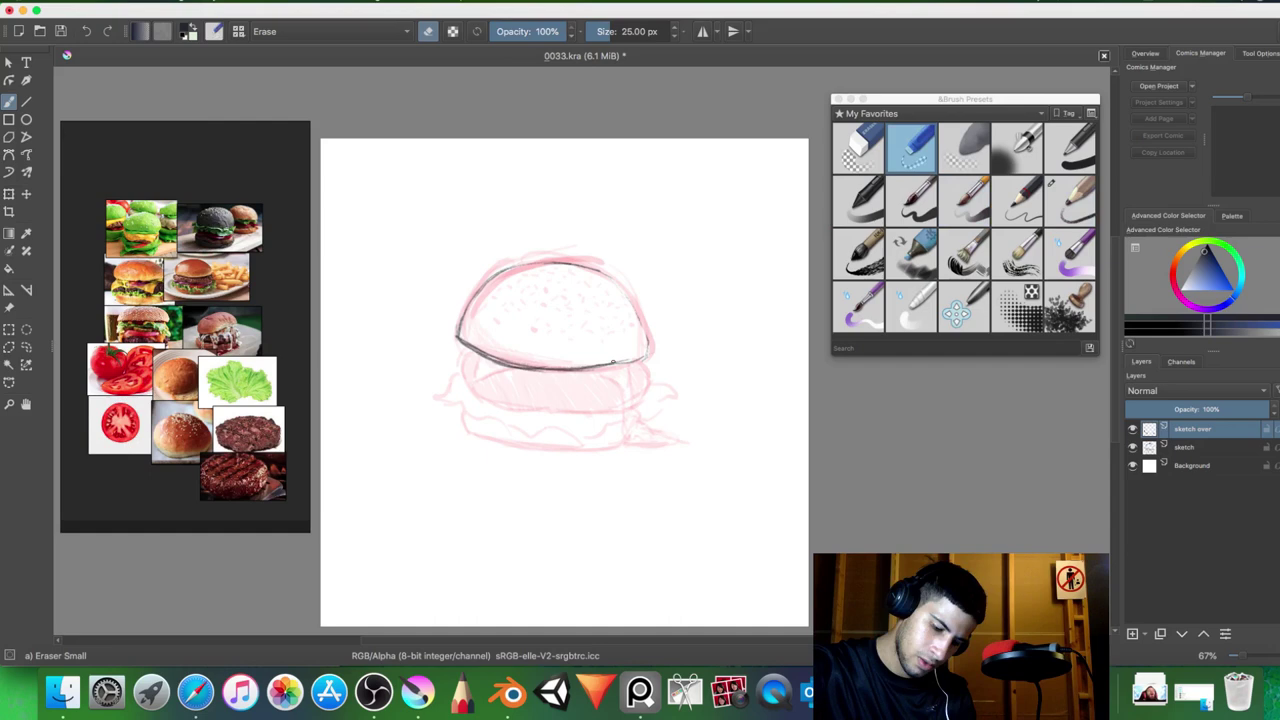
{"action": "key", "text": "/"}
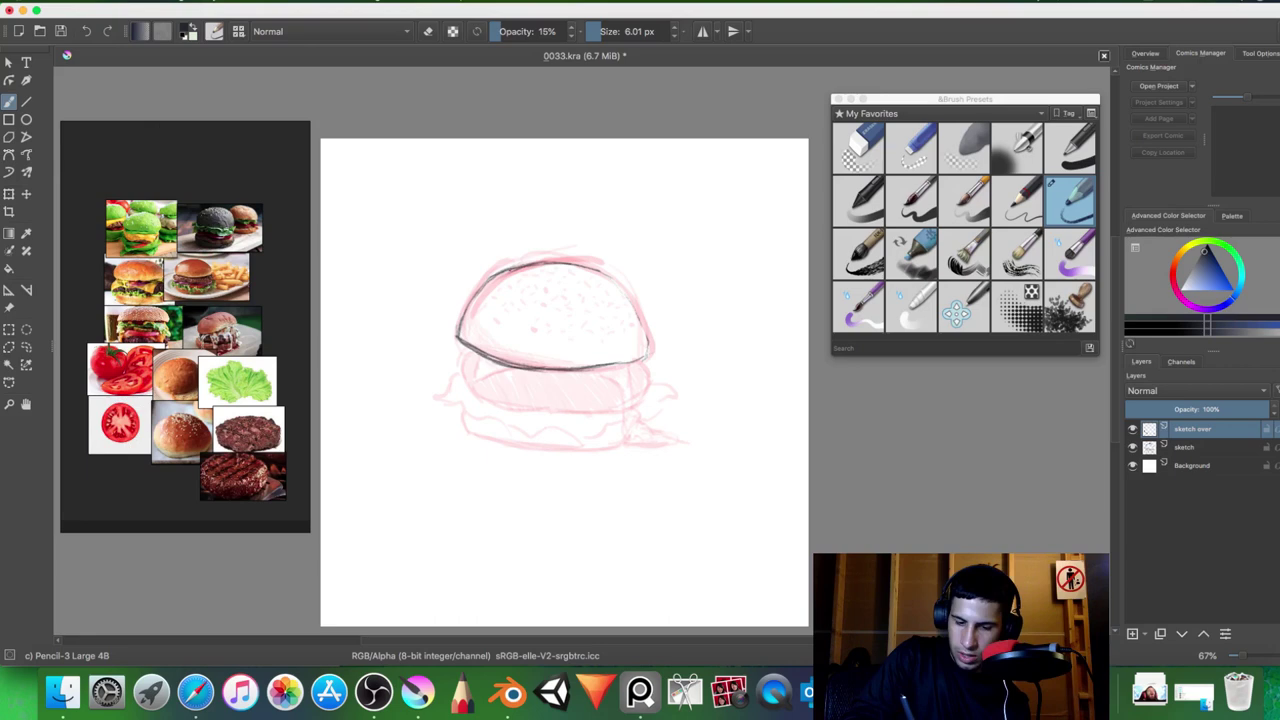
{"action": "key", "text": "ctrl+z"}
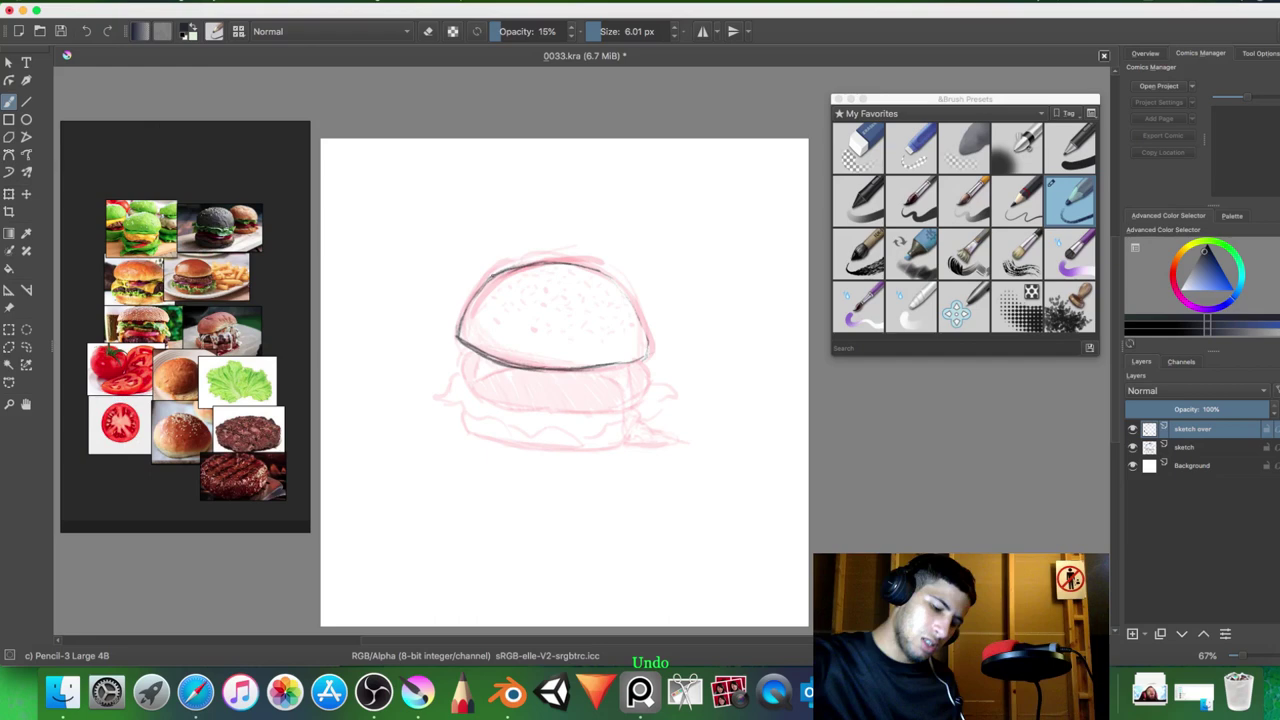
{"action": "key", "text": "e"}
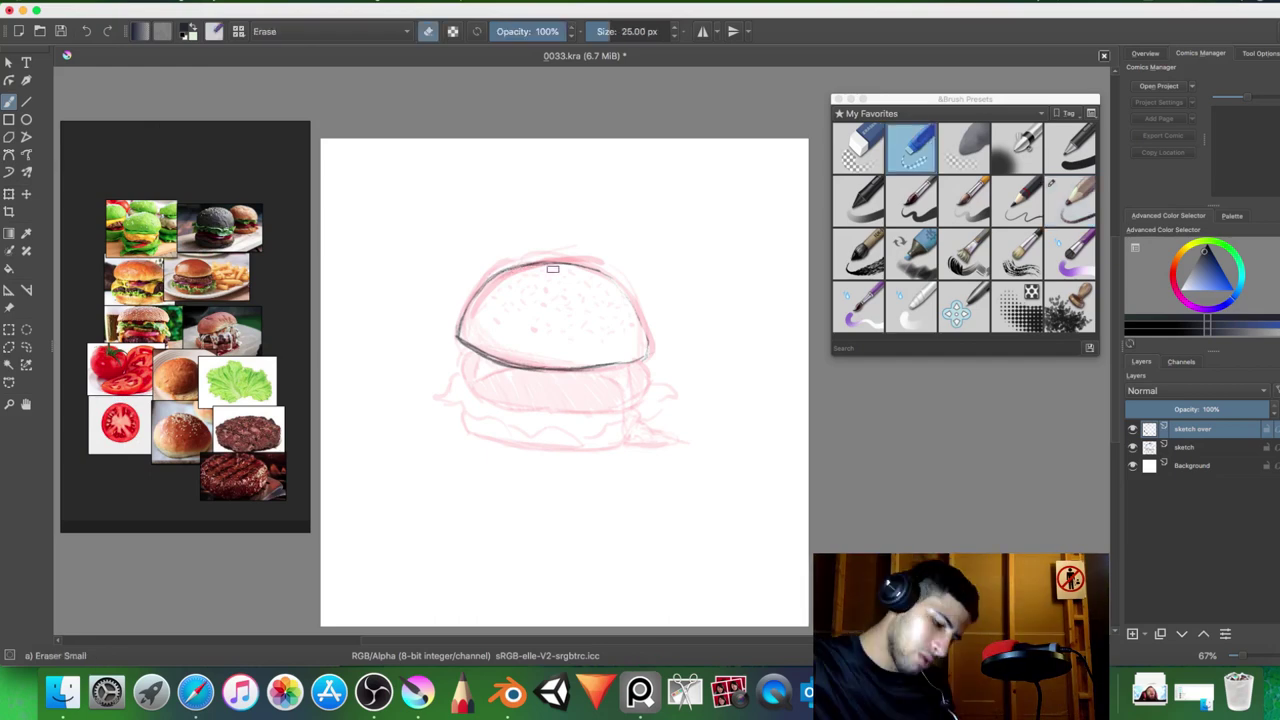
{"action": "key", "text": "slash"}
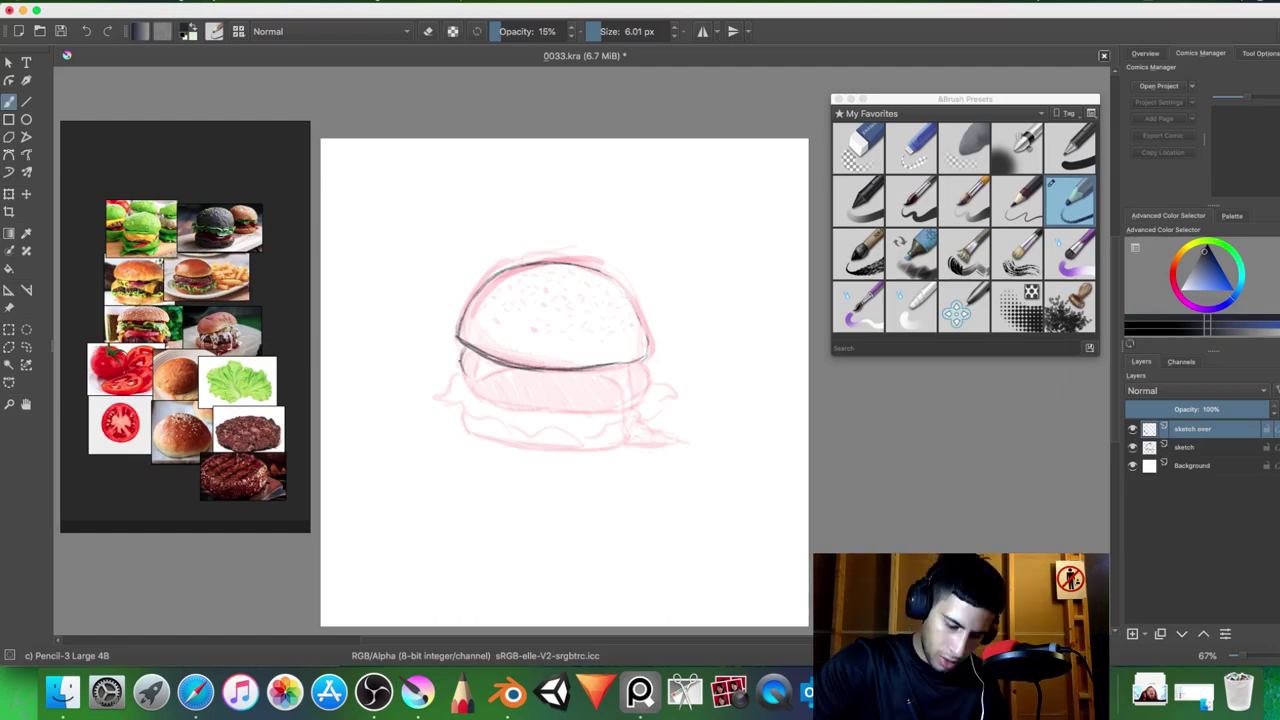
- Trace the patty's rounded left end and its curved upper edge beneath the top bun, undoing a stray stroke
{"action": "left_click_drag", "start_coordinate": [458, 353], "coordinate": [480, 394]}
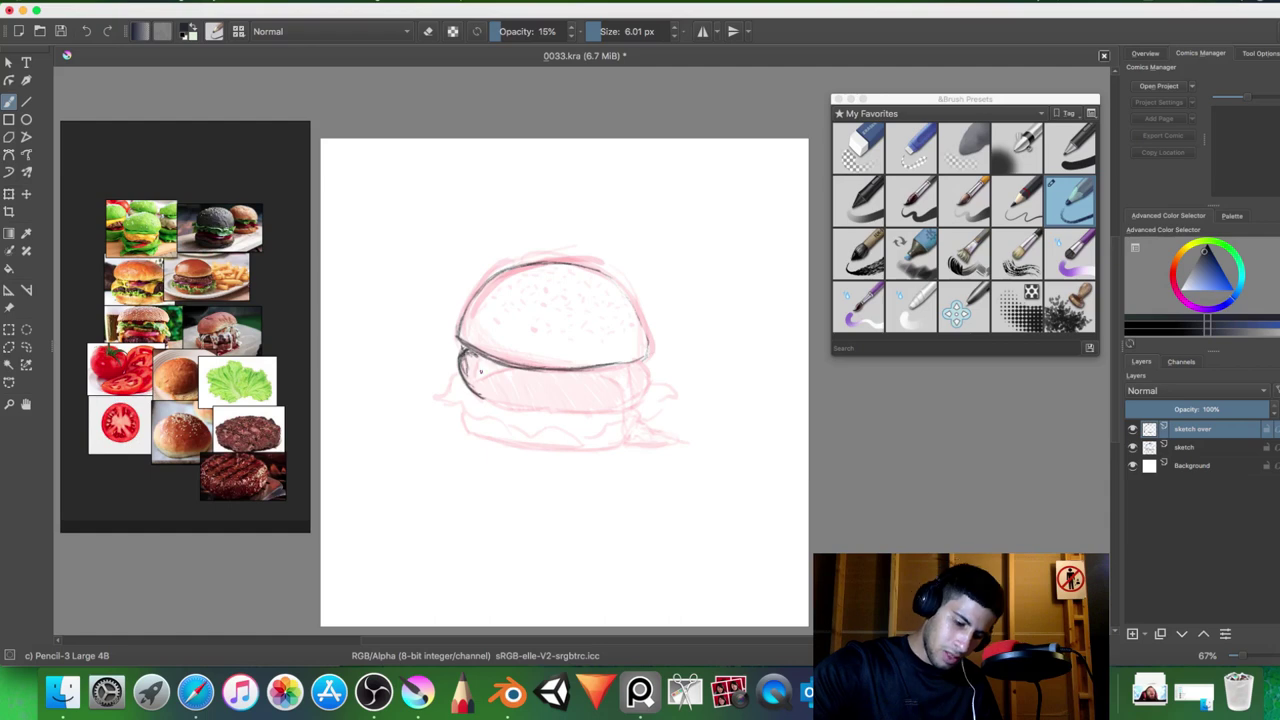
{"action": "key", "text": "super+z"}
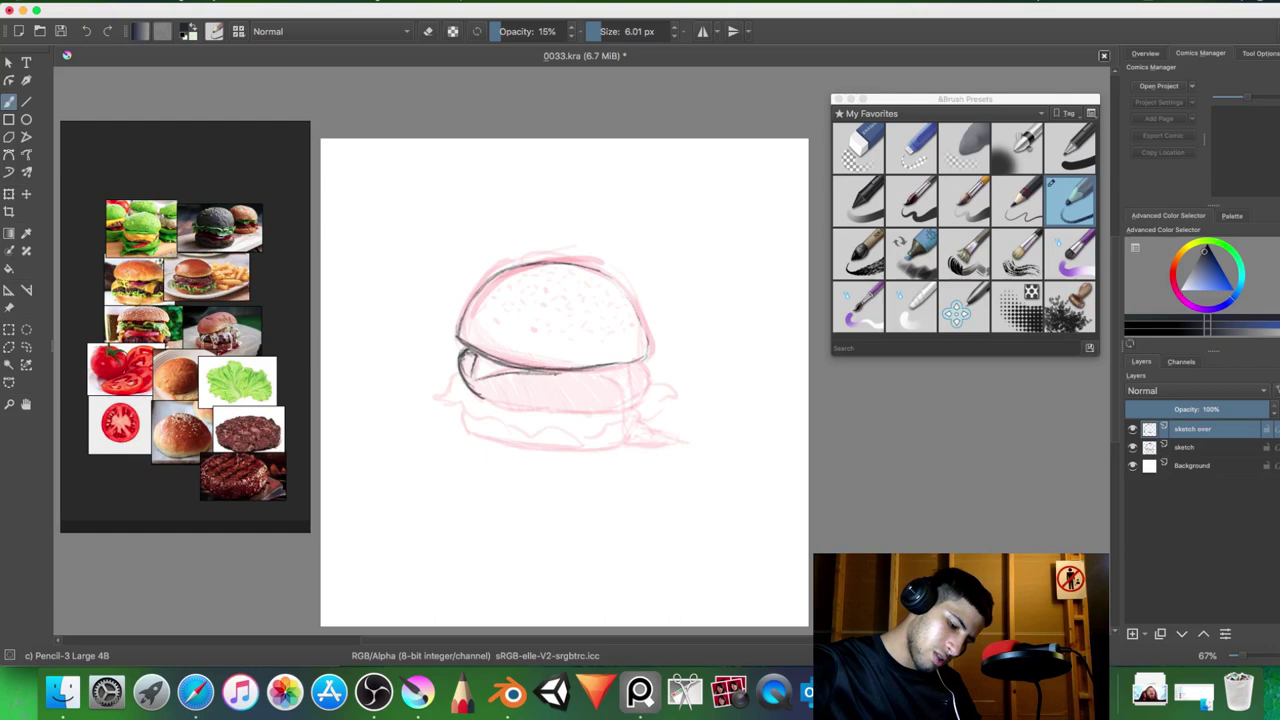
{"action": "left_click_drag", "start_coordinate": [560, 372], "coordinate": [622, 386]}
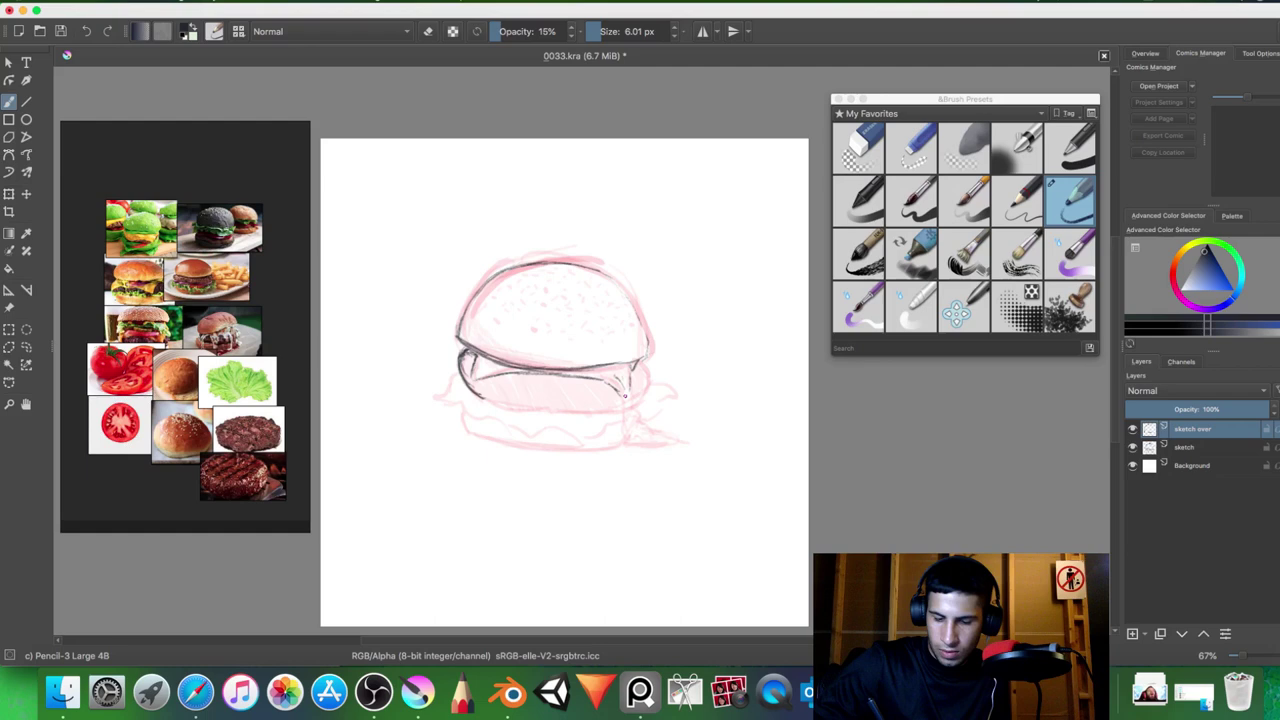
- Draw the drooping folds from the patty's right end down beside the bottom bun, tidying the lines with Eraser Small
{"action": "left_click_drag", "start_coordinate": [630, 384], "coordinate": [626, 411]}
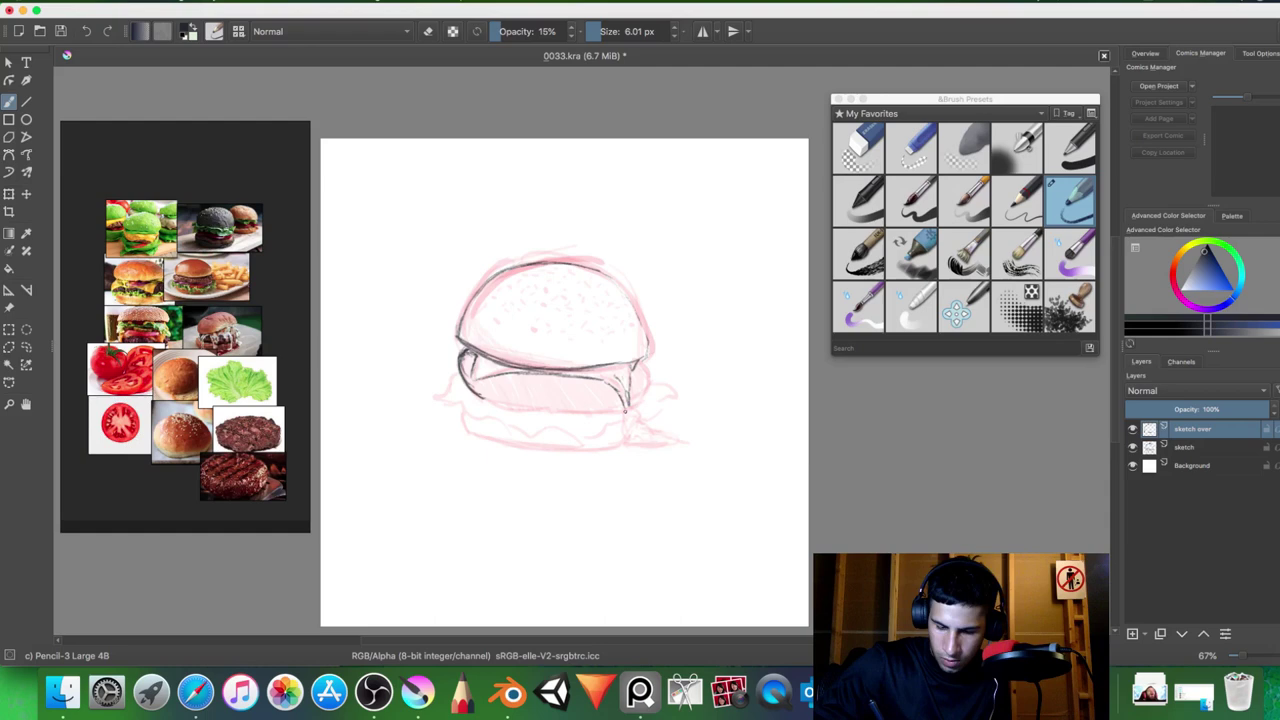
{"action": "left_click_drag", "start_coordinate": [626, 405], "coordinate": [637, 418]}
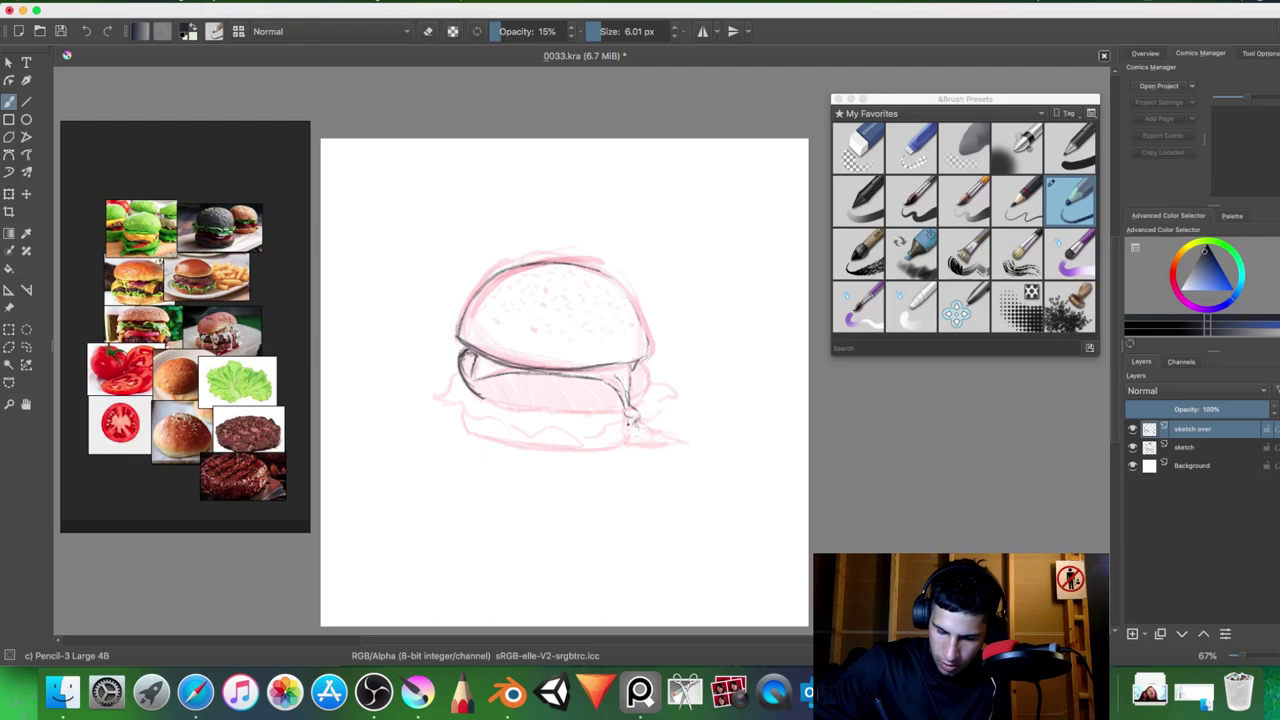
{"action": "left_click_drag", "start_coordinate": [628, 425], "coordinate": [660, 448]}
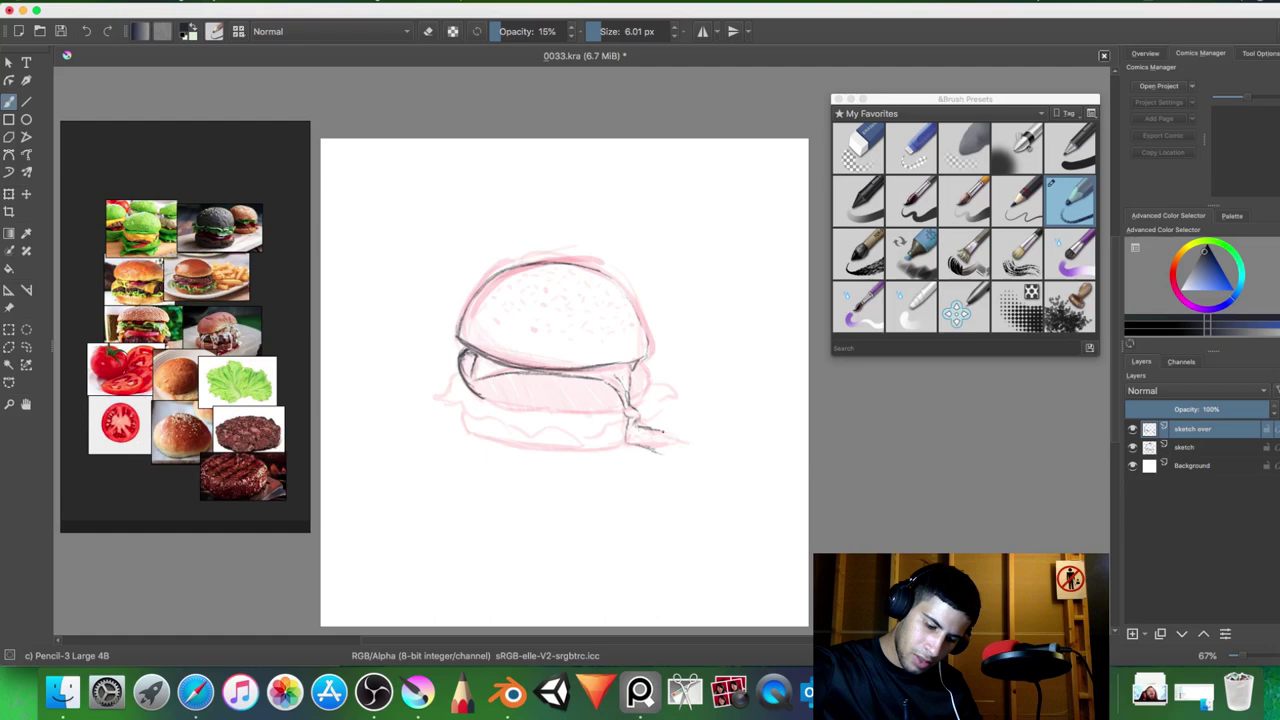
{"action": "left_click_drag", "start_coordinate": [654, 432], "coordinate": [678, 442]}
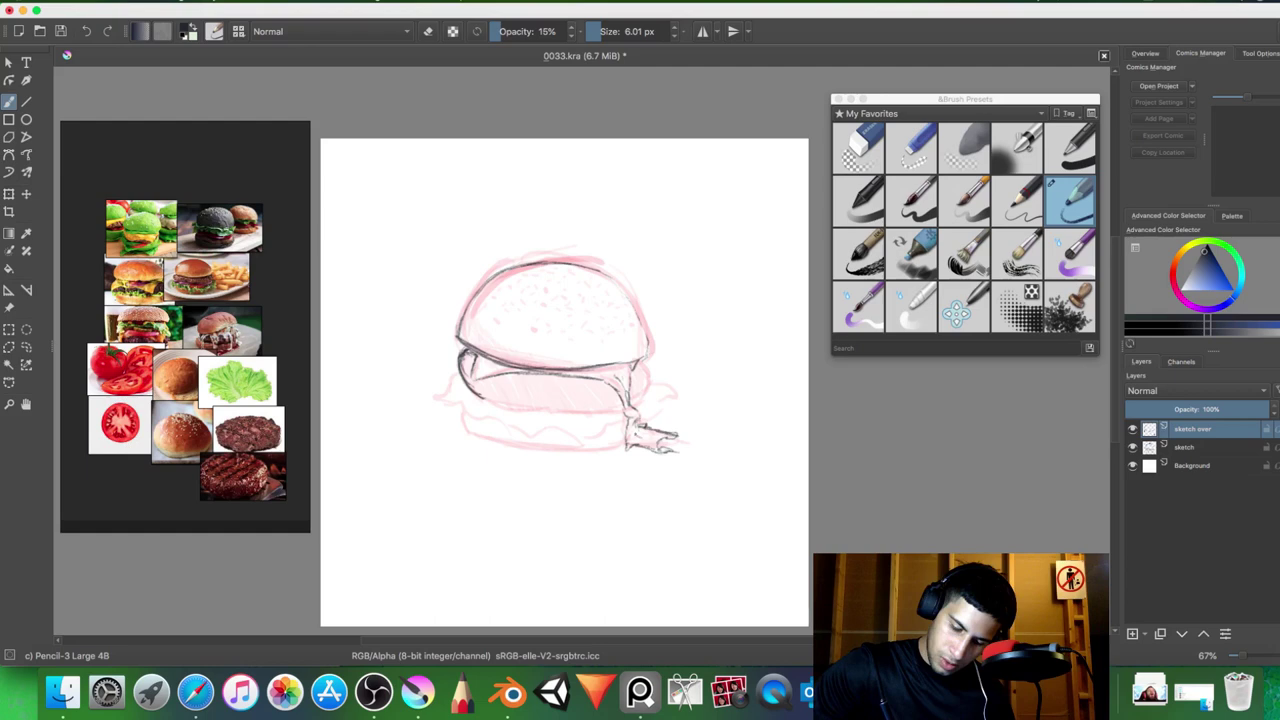
{"action": "key", "text": "slash"}
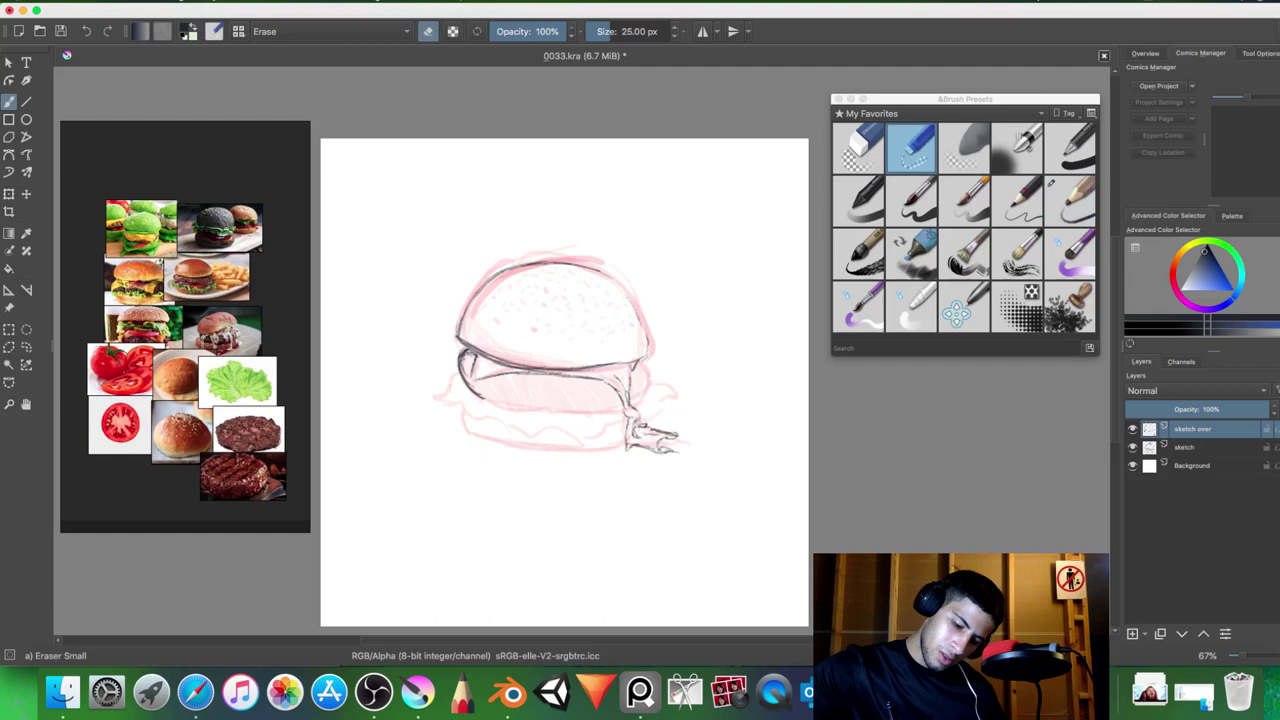
{"action": "key", "text": "slash"}
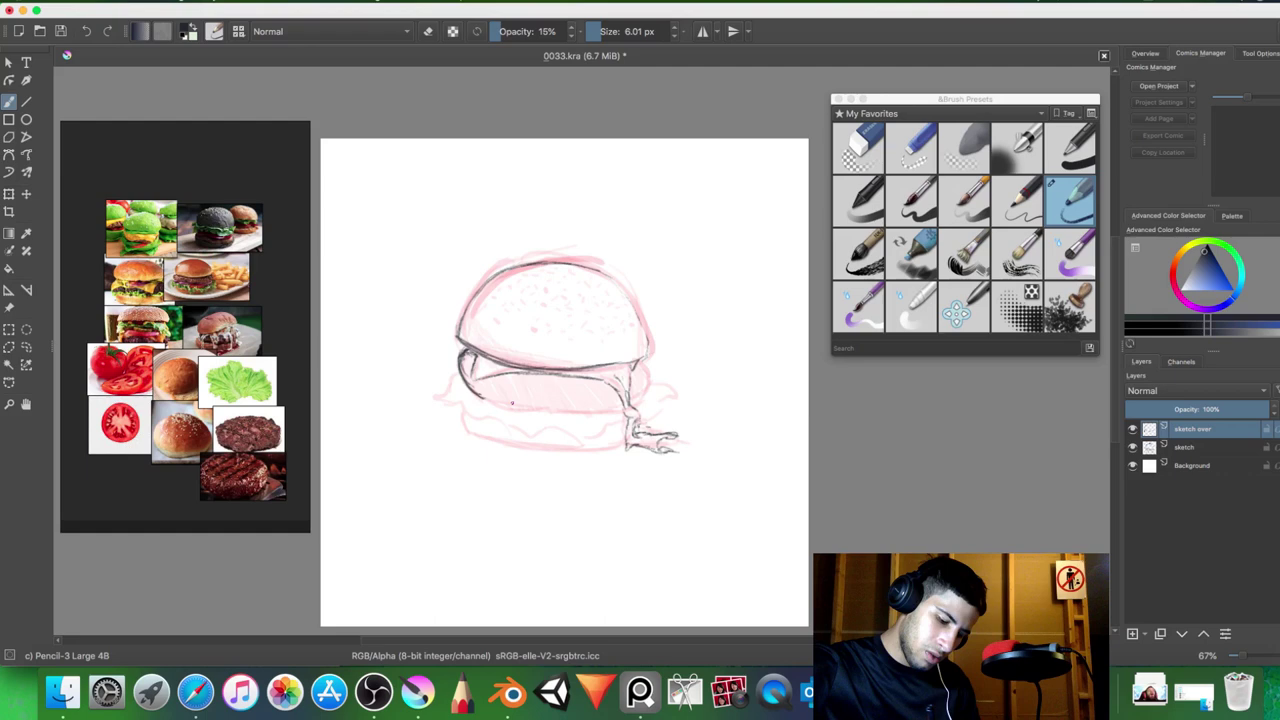
- Trace the patty's lower edge and rounded right end, cleaning up the outline with Eraser Small
{"action": "left_click_drag", "start_coordinate": [512, 403], "coordinate": [625, 408]}
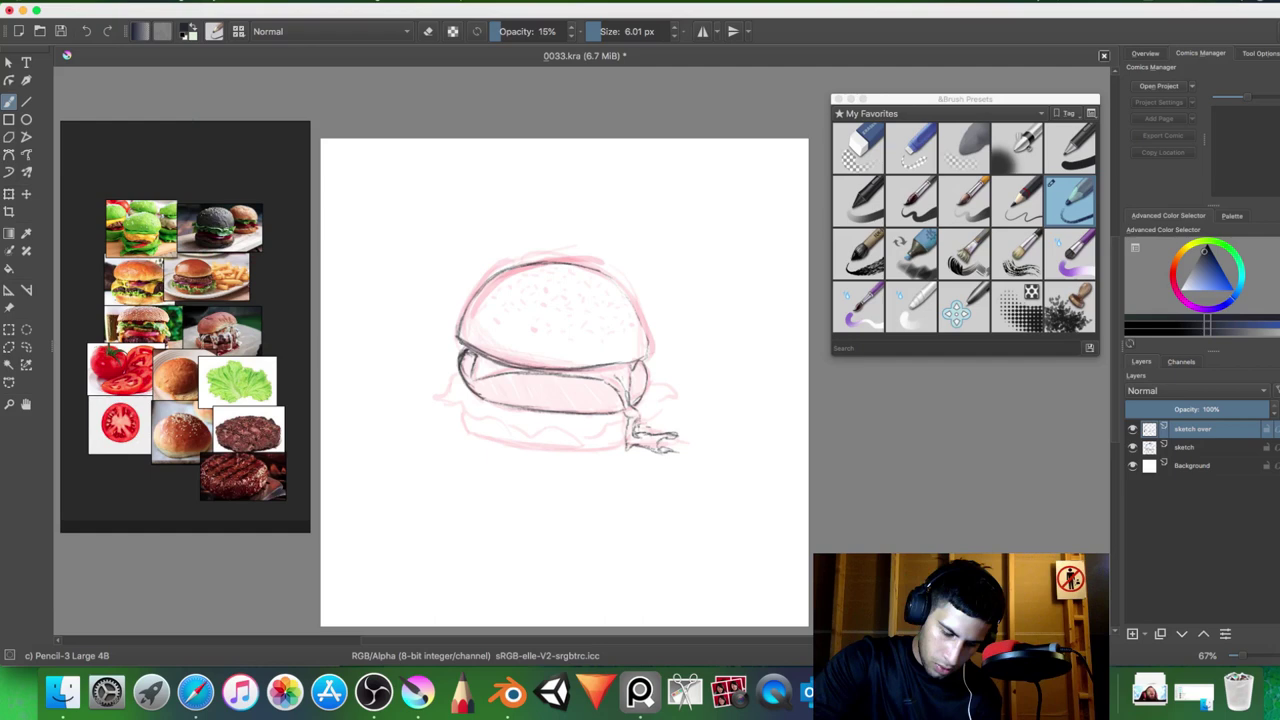
{"action": "key", "text": "/"}
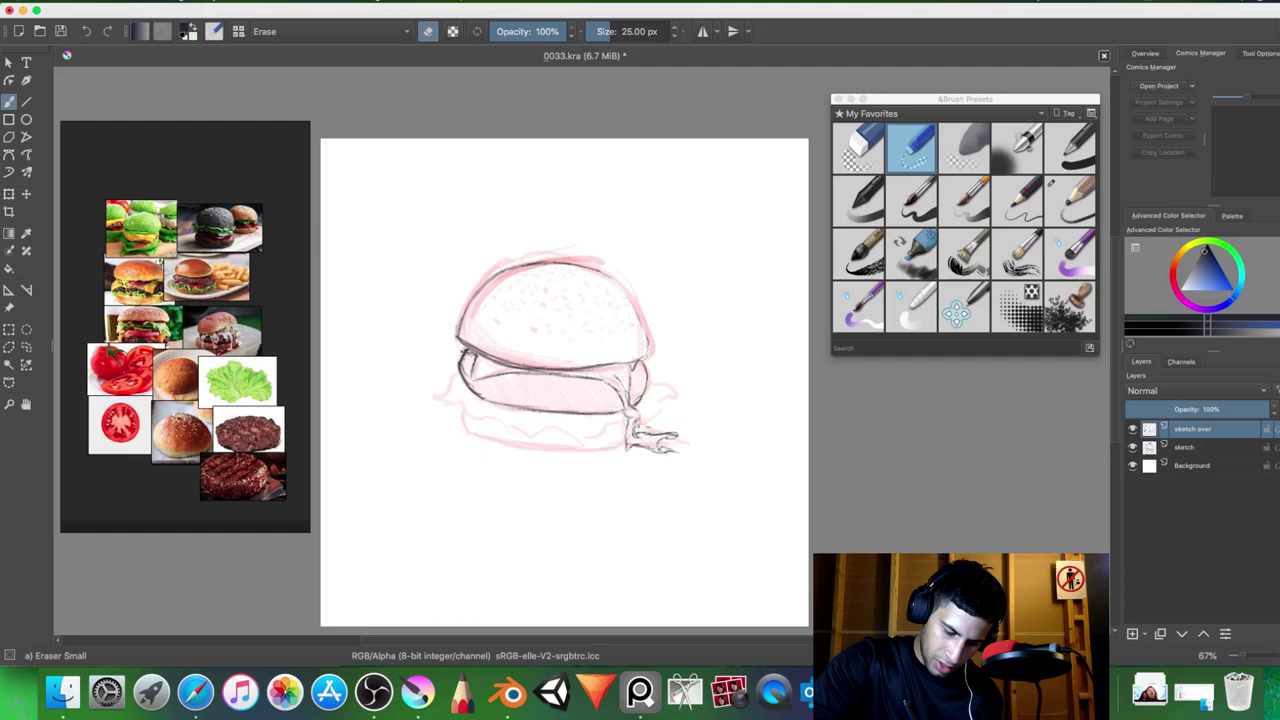
{"action": "key", "text": "/"}
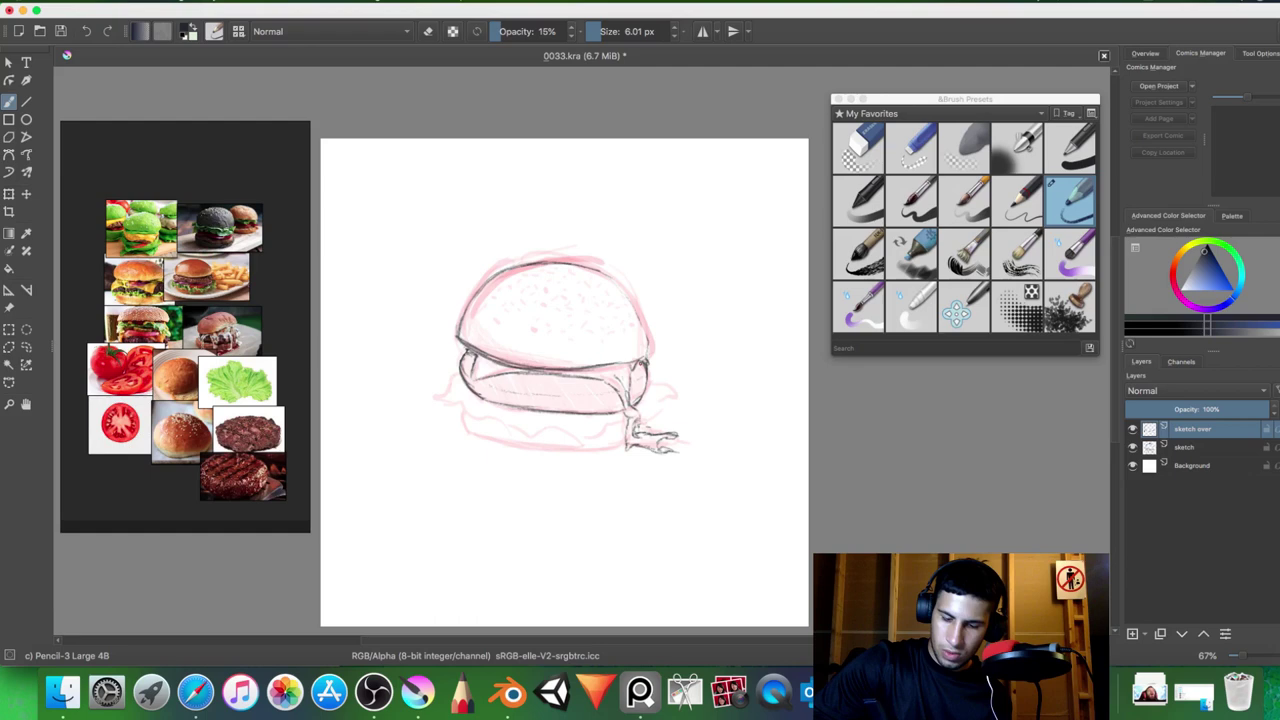
- Draw the ruffled lettuce edges at the patty's right end, along its underside and spilling out at its left end
{"action": "left_click_drag", "start_coordinate": [646, 386], "coordinate": [676, 396]}
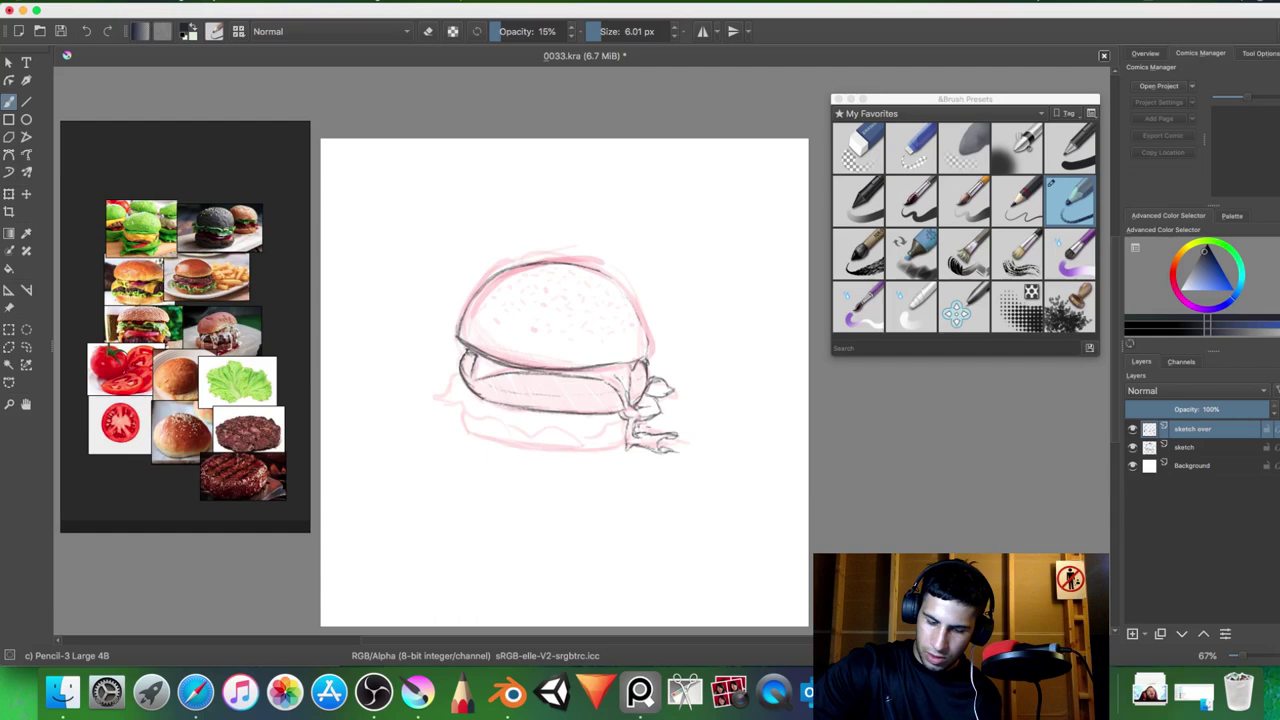
{"action": "mouse_move", "coordinate": [616, 421]}
{"action": "left_mouse_down"}
{"action": "mouse_move", "coordinate": [561, 431]}
{"action": "mouse_move", "coordinate": [494, 413]}
{"action": "left_mouse_up"}
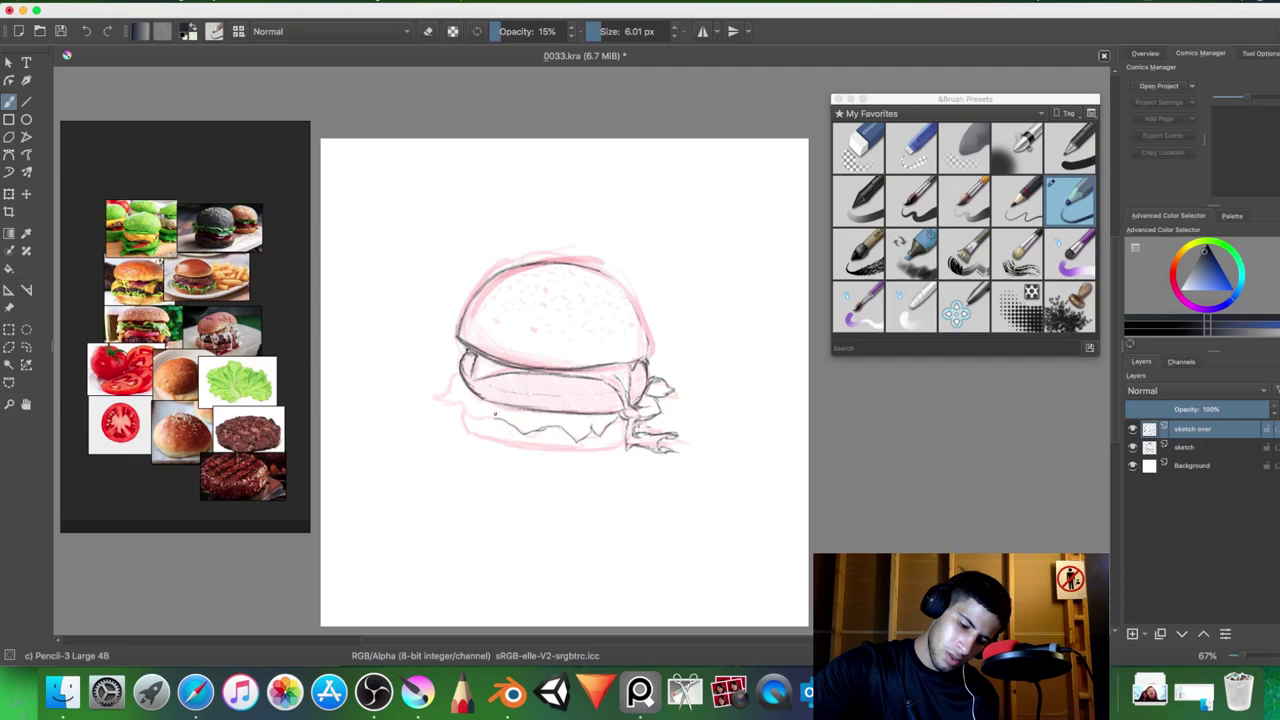
{"action": "left_click_drag", "start_coordinate": [462, 368], "coordinate": [457, 396]}
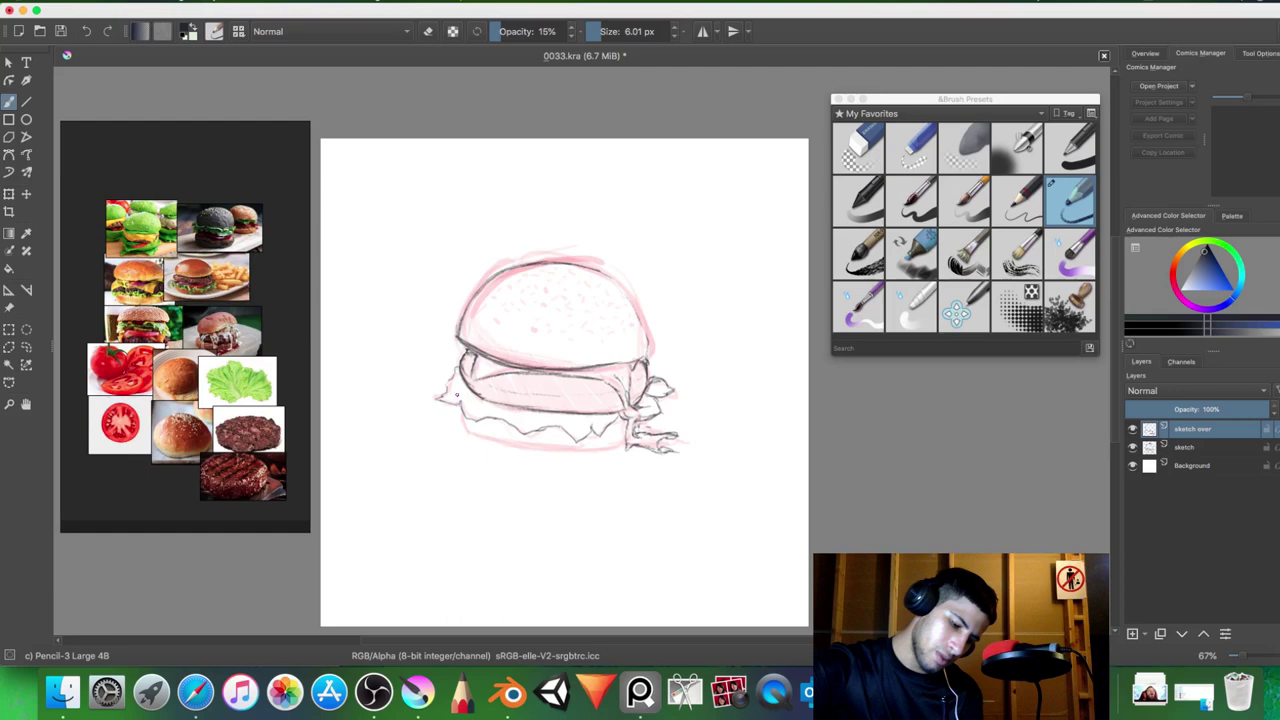
{"action": "left_click_drag", "start_coordinate": [456, 394], "coordinate": [438, 397]}
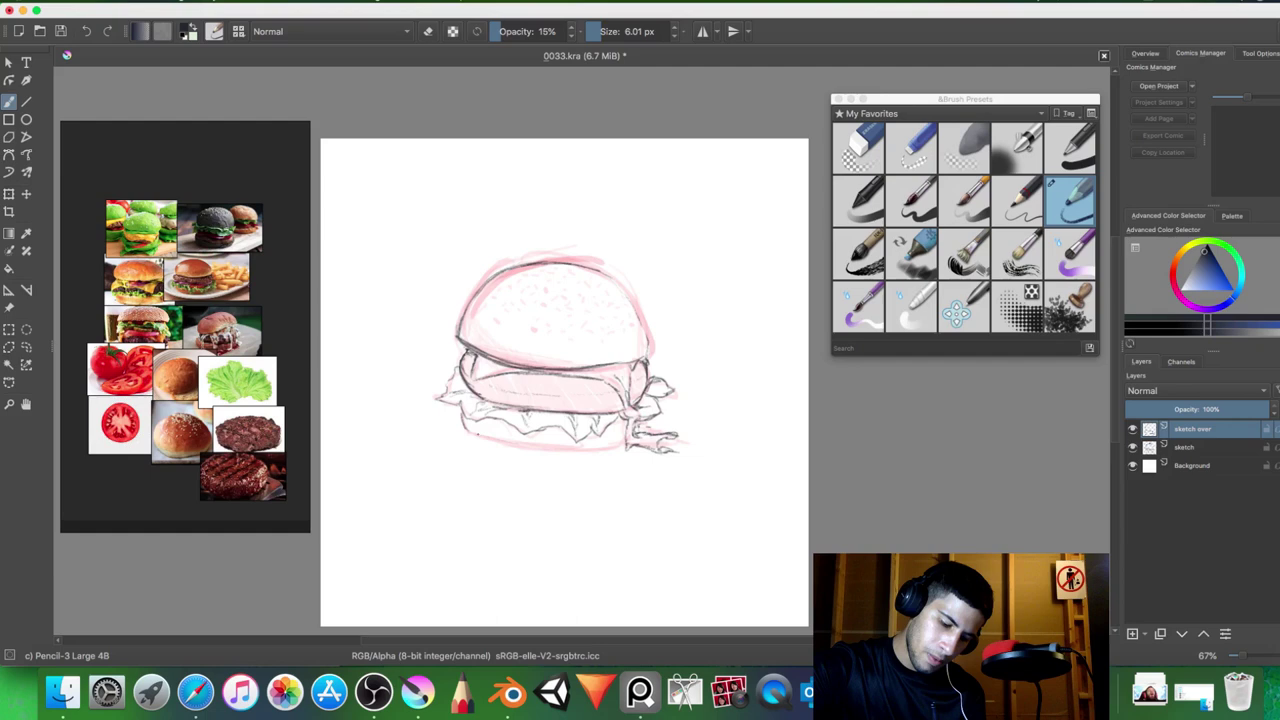
- Trace the bottom bun's outline beneath the lettuce and tidy the drawing with Eraser Small before returning to Pencil-3 Large 4B
{"action": "left_click_drag", "start_coordinate": [464, 430], "coordinate": [624, 446]}
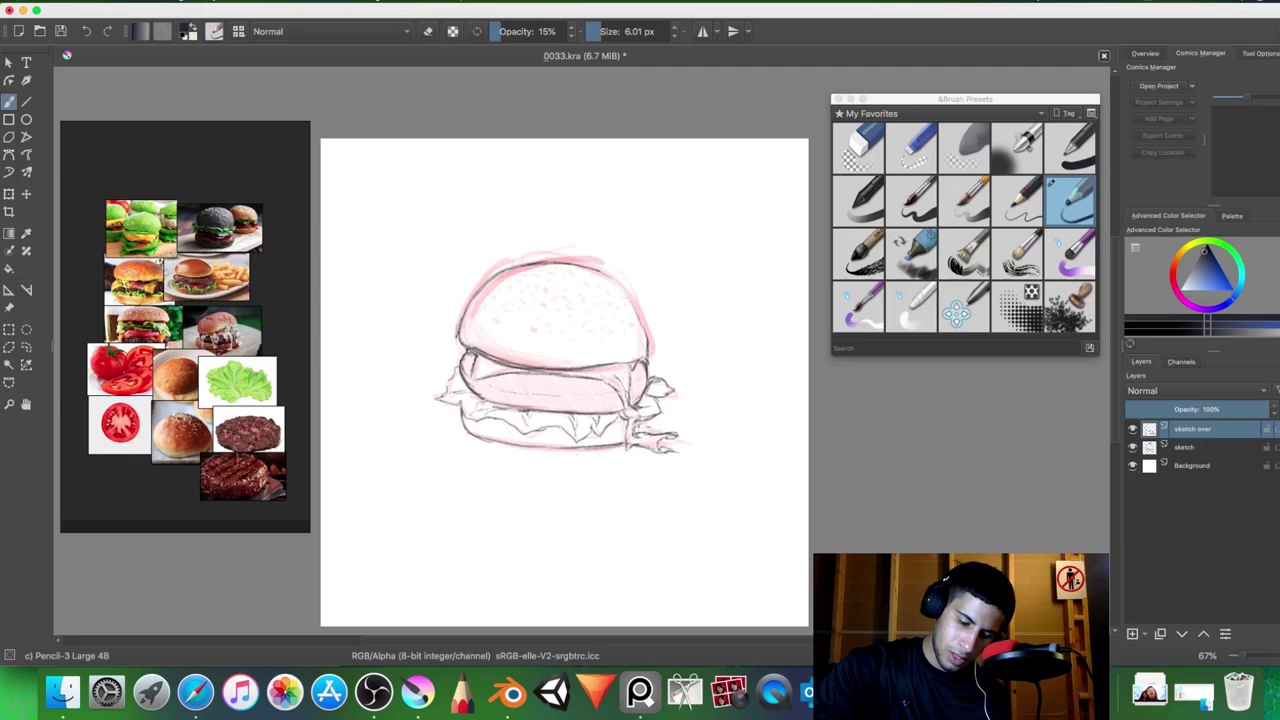
{"action": "key", "text": "slash"}
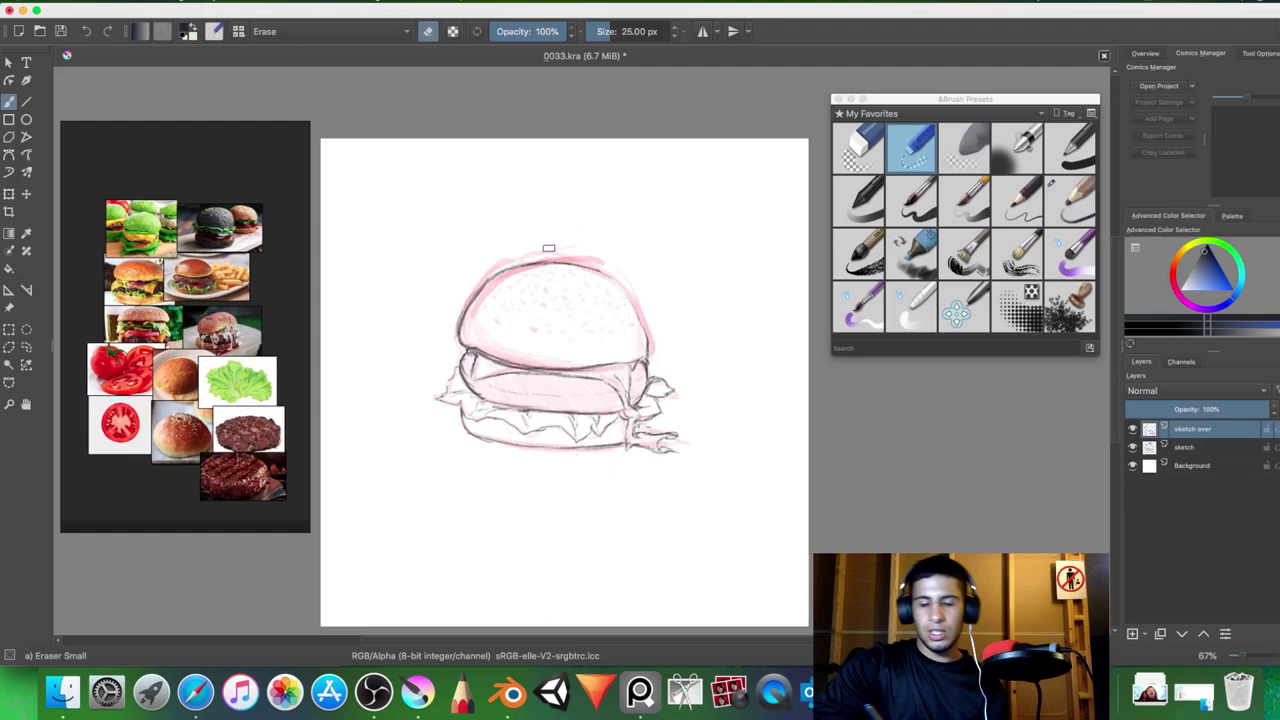
{"action": "key", "text": "slash"}
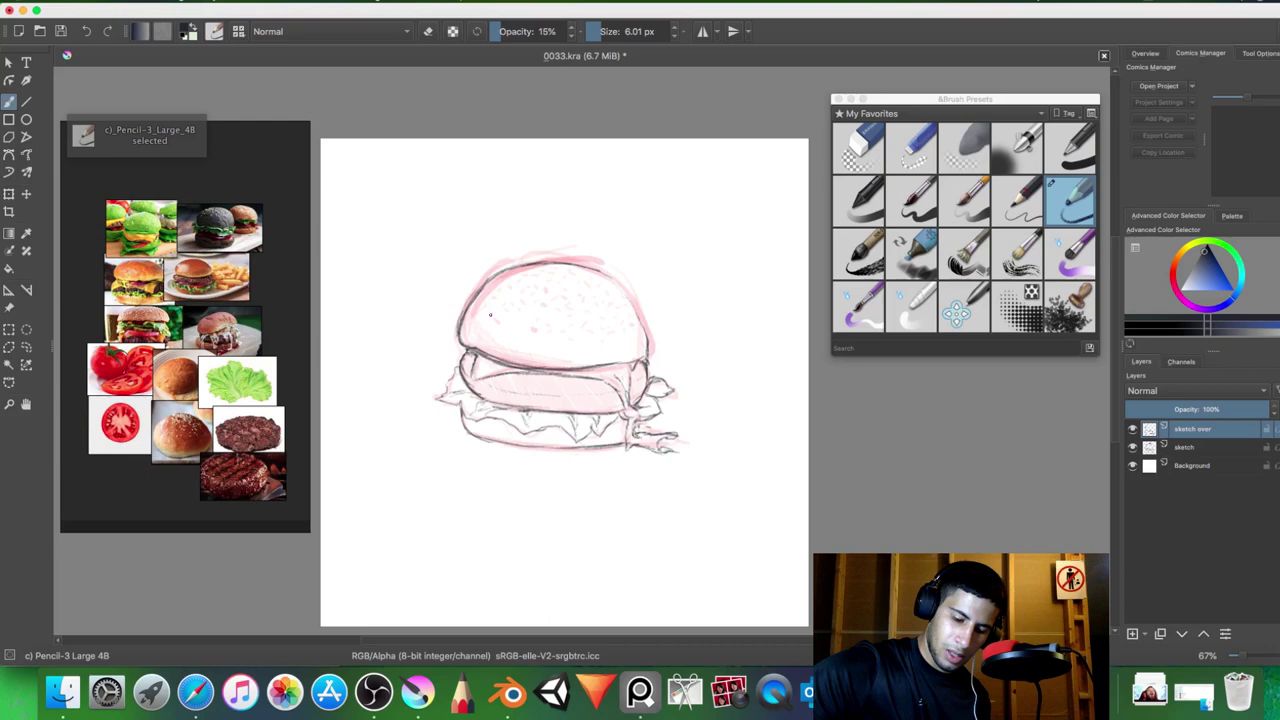
- Draw small dark sesame seeds across the top bun with Pencil-3 Large 4B over the faded seed marks
{"action": "left_click", "coordinate": [492, 320]}
{"action": "left_click", "coordinate": [509, 313]}
{"action": "left_click", "coordinate": [495, 305]}
{"action": "left_click", "coordinate": [511, 291]}
{"action": "left_click", "coordinate": [500, 283]}
{"action": "left_click", "coordinate": [520, 283]}
{"action": "left_click", "coordinate": [536, 272]}
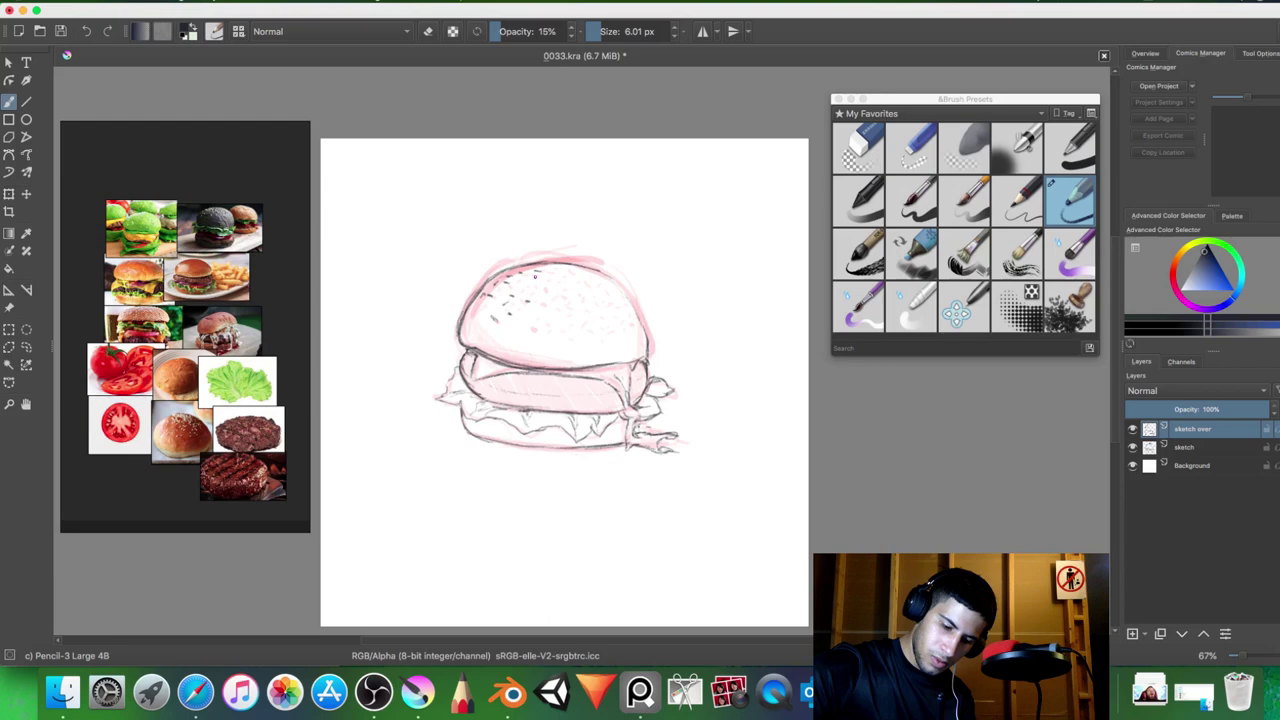
{"action": "left_click", "coordinate": [548, 270]}
{"action": "left_click", "coordinate": [562, 296]}
{"action": "left_click", "coordinate": [575, 301]}
{"action": "left_click", "coordinate": [590, 286]}
{"action": "left_click", "coordinate": [603, 283]}
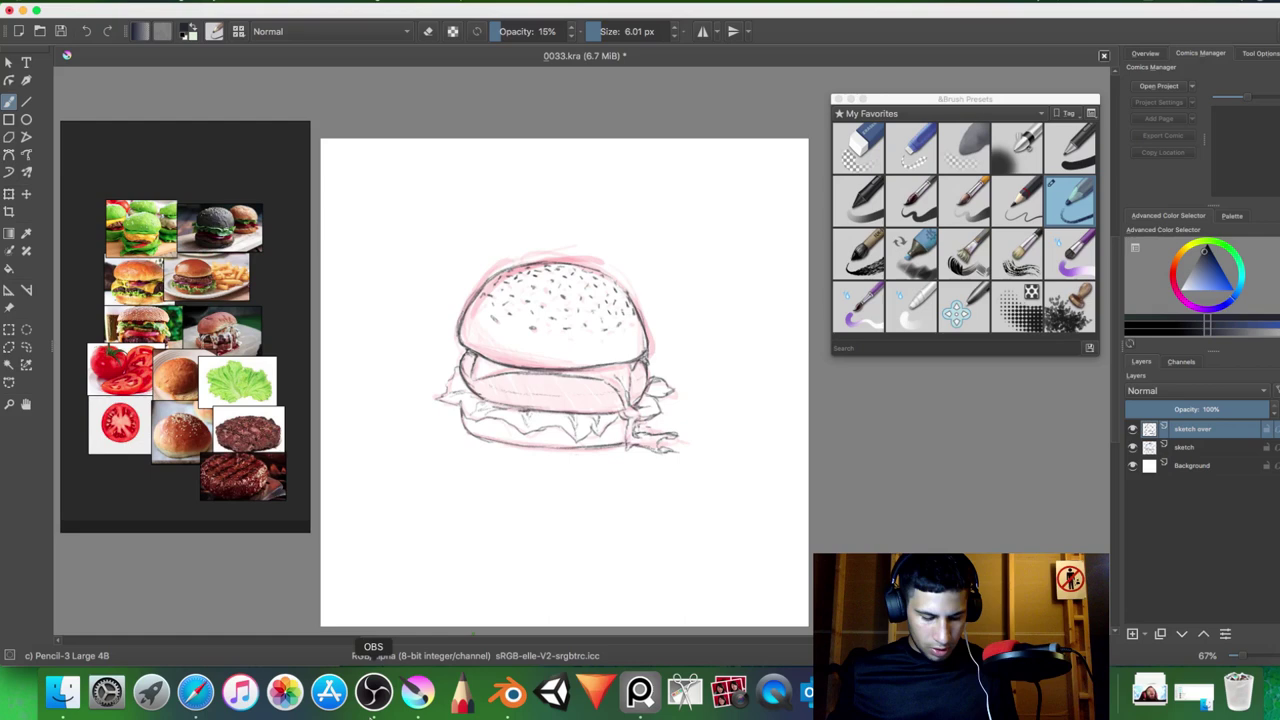
- Add a new layer above the sketch over layer and name it color
{"action": "key", "text": "Insert"}
{"action": "key", "text": "F2"}
{"action": "type", "text": "color"}
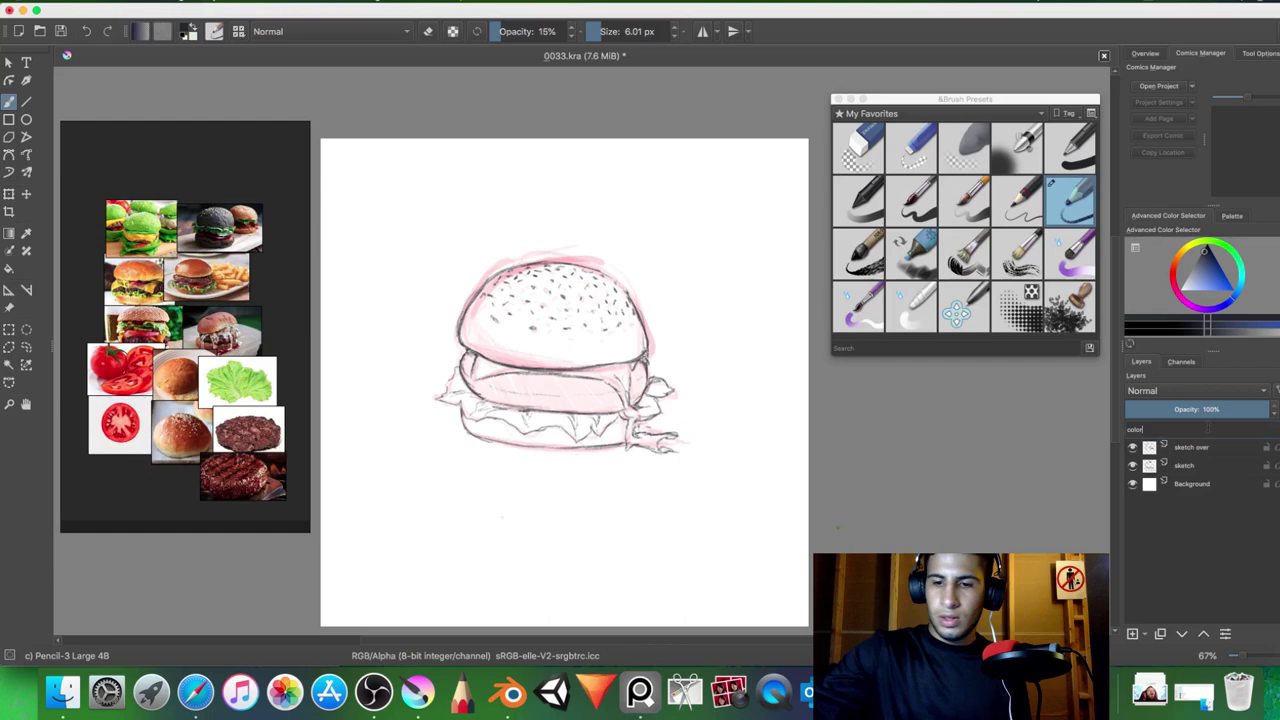
{"action": "key", "text": "Return"}
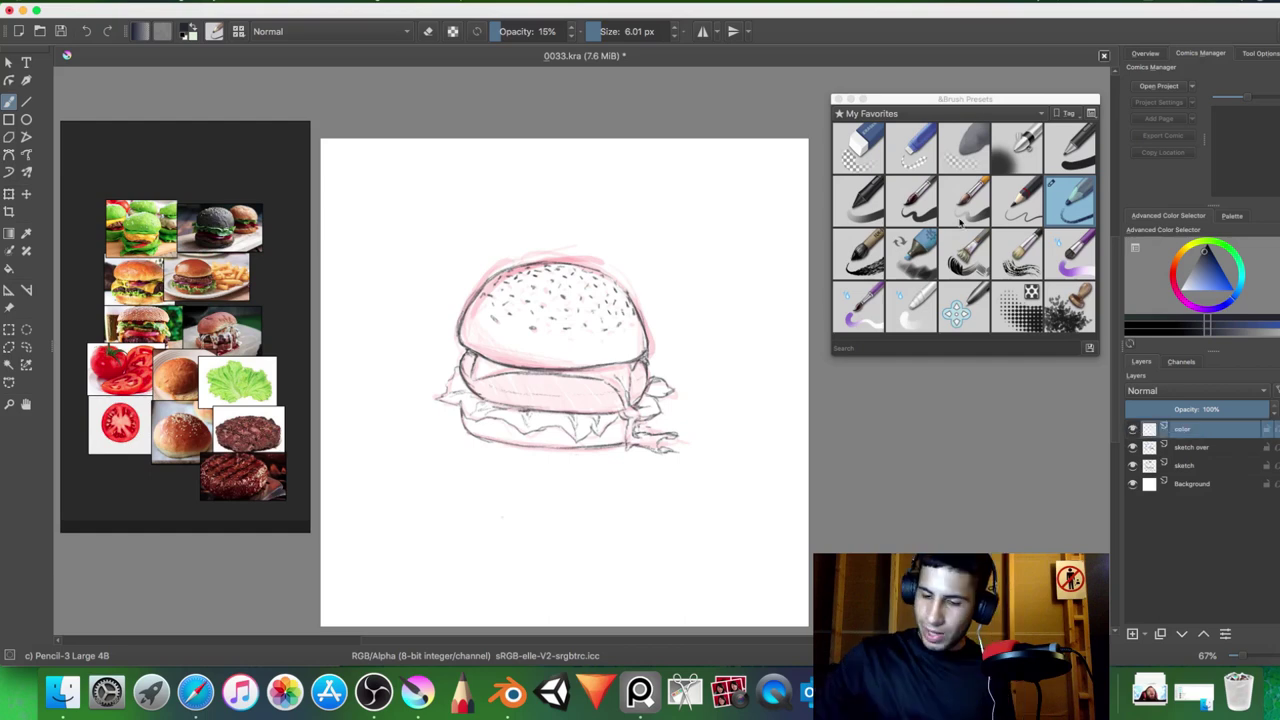
- Paint the top bun in the pale yellow Color 41 with the Basic-5 Size Opacity brush at 40 px
{"action": "left_click", "coordinate": [962, 218]}
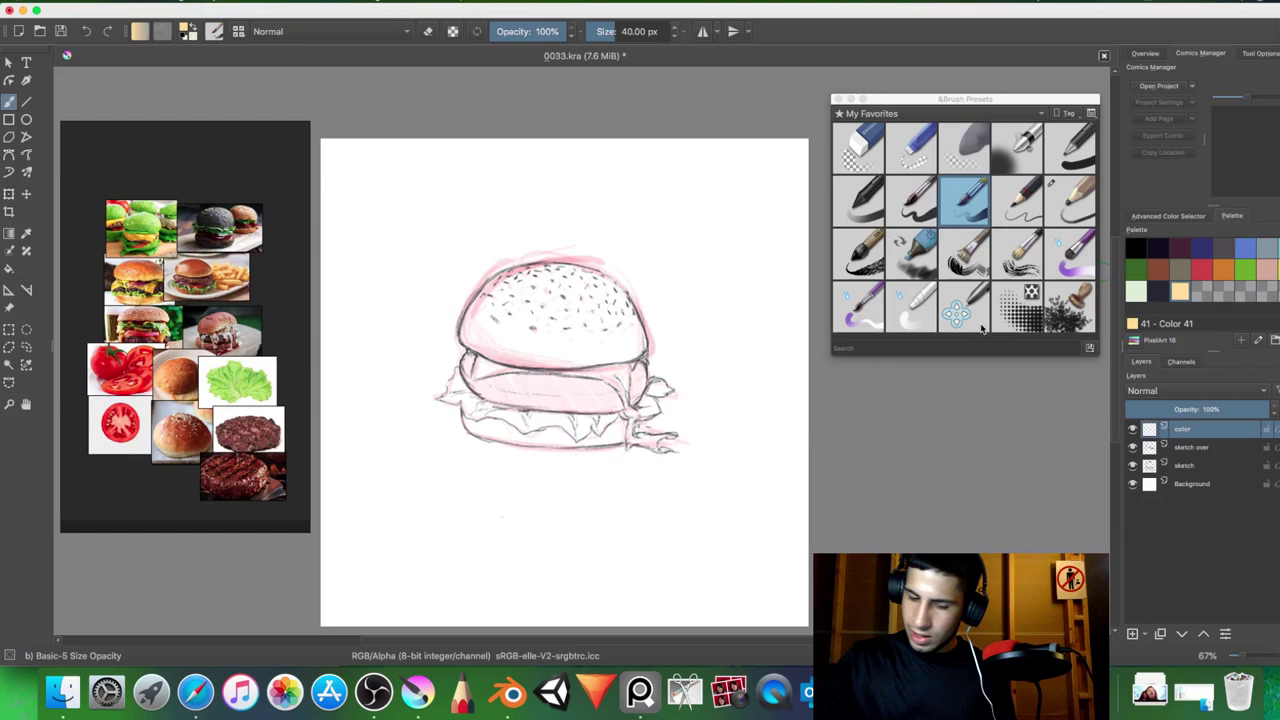
{"action": "left_click_drag", "start_coordinate": [580, 275], "coordinate": [606, 338]}
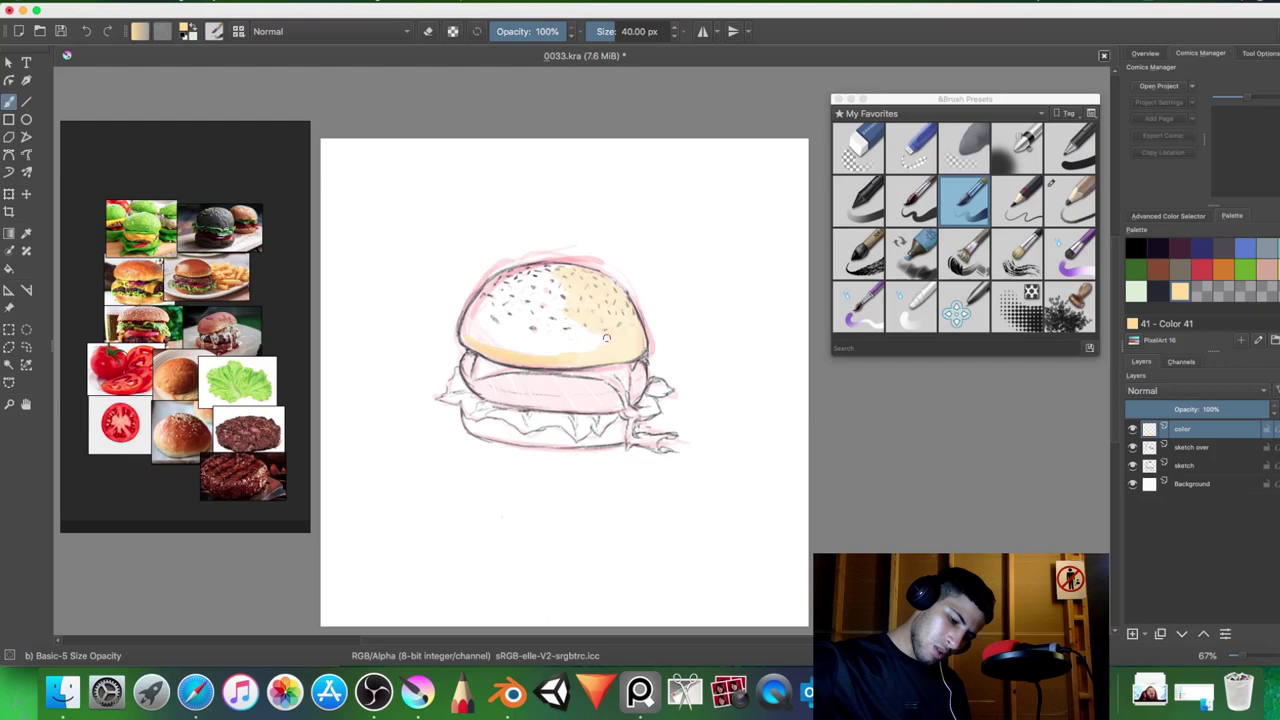
{"action": "left_click_drag", "start_coordinate": [606, 338], "coordinate": [590, 362]}
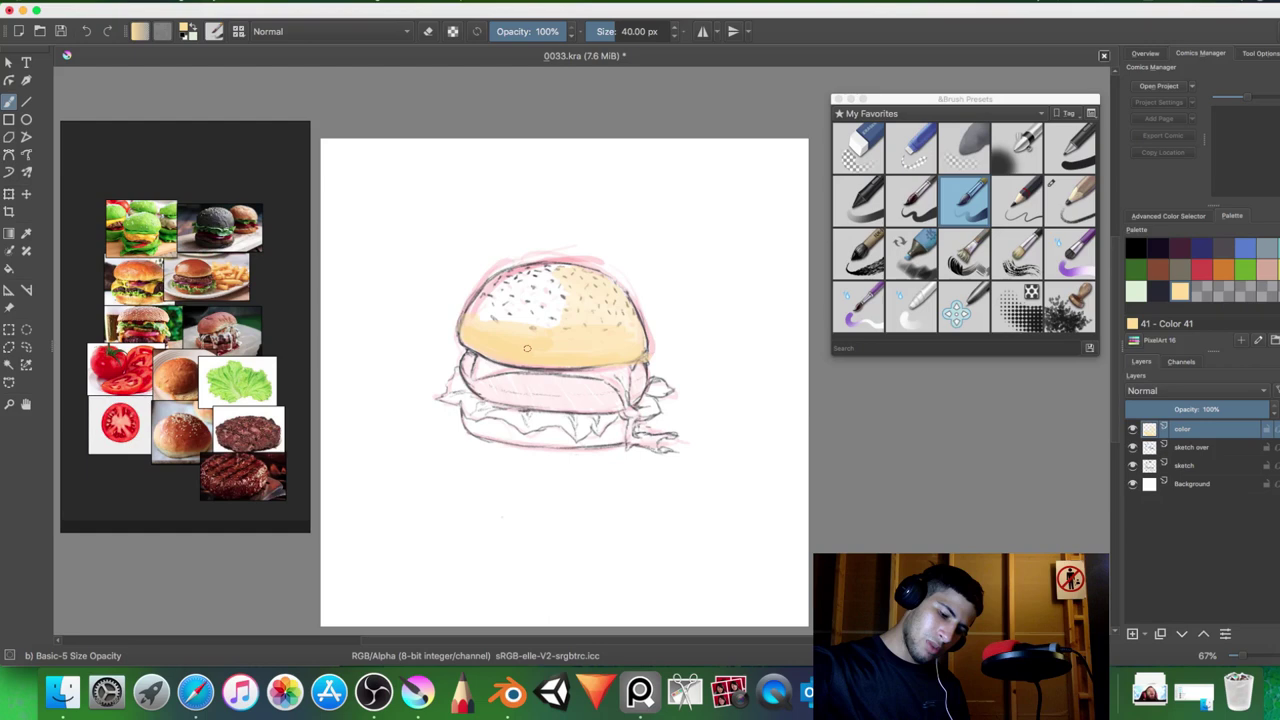
{"action": "left_click_drag", "start_coordinate": [527, 347], "coordinate": [530, 274]}
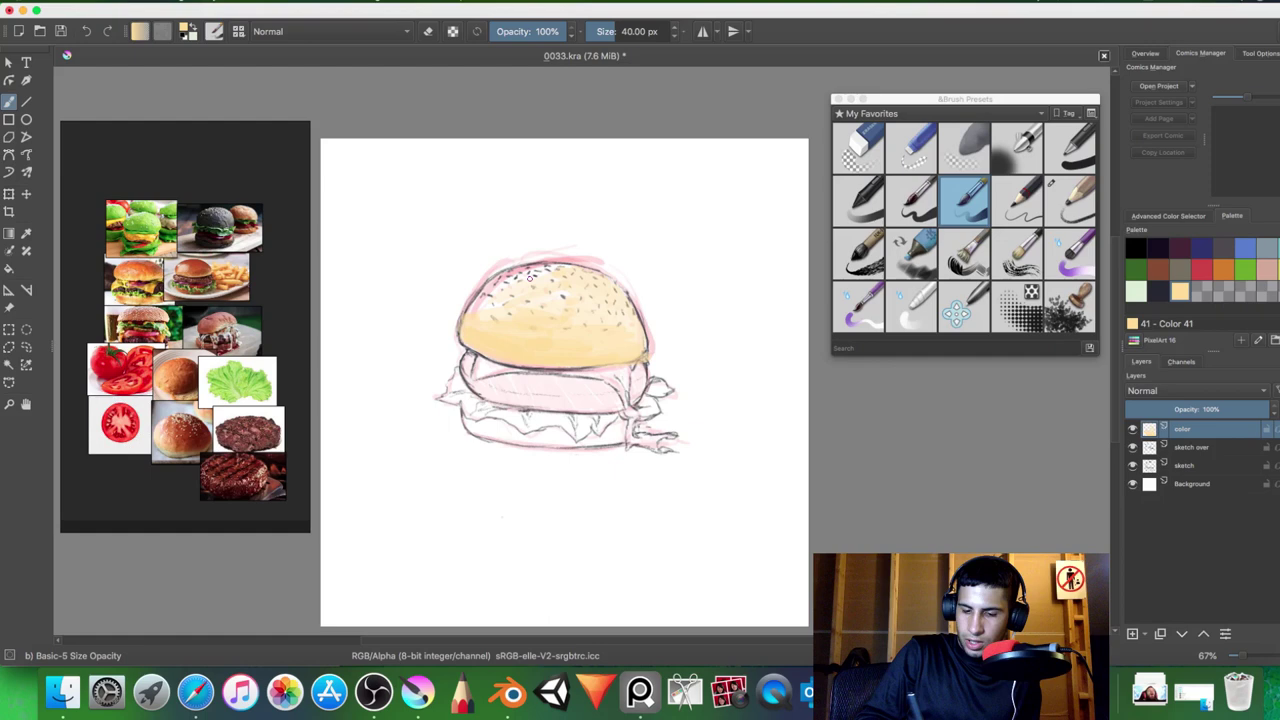
- Hide the rough sketch layer and move the color layer beneath sketch over
{"action": "left_click", "coordinate": [1132, 465]}
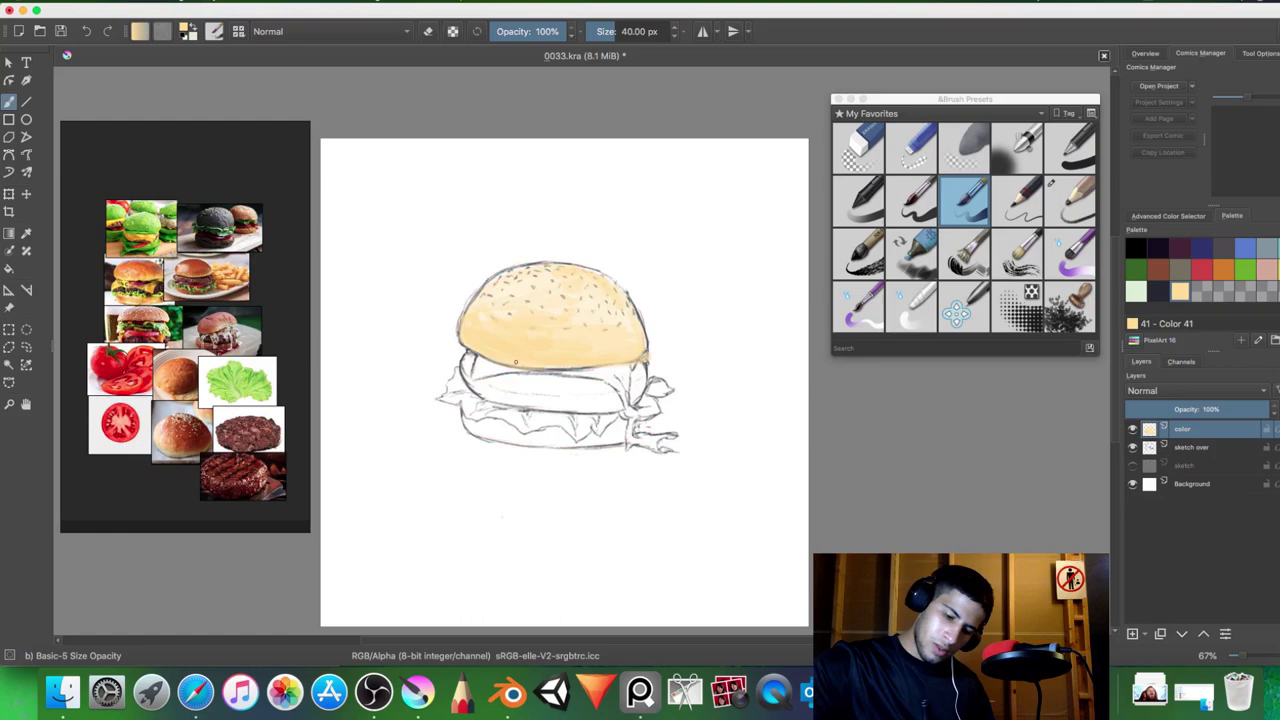
{"action": "left_click_drag", "start_coordinate": [1205, 429], "coordinate": [1210, 460]}
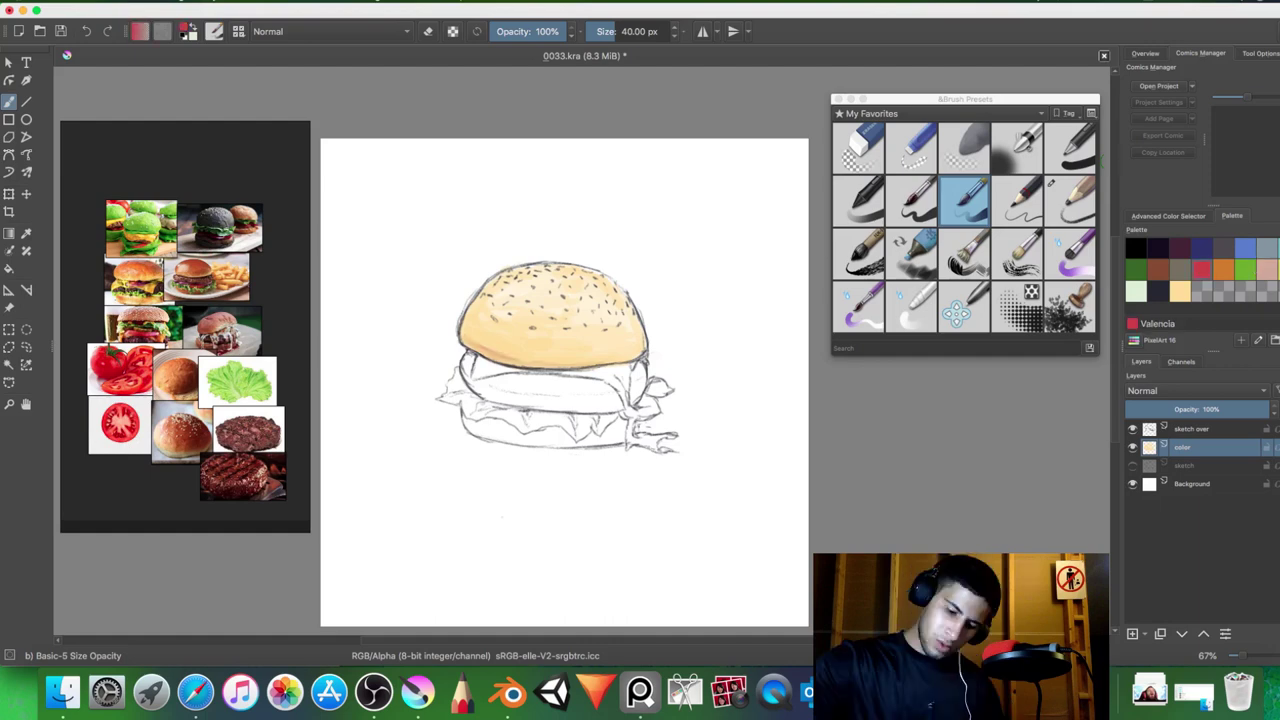
- Shade the top bun's lower edge with Valencia red and fill the patty, including its rounded ends, in the same red
{"action": "left_click", "coordinate": [1202, 268]}
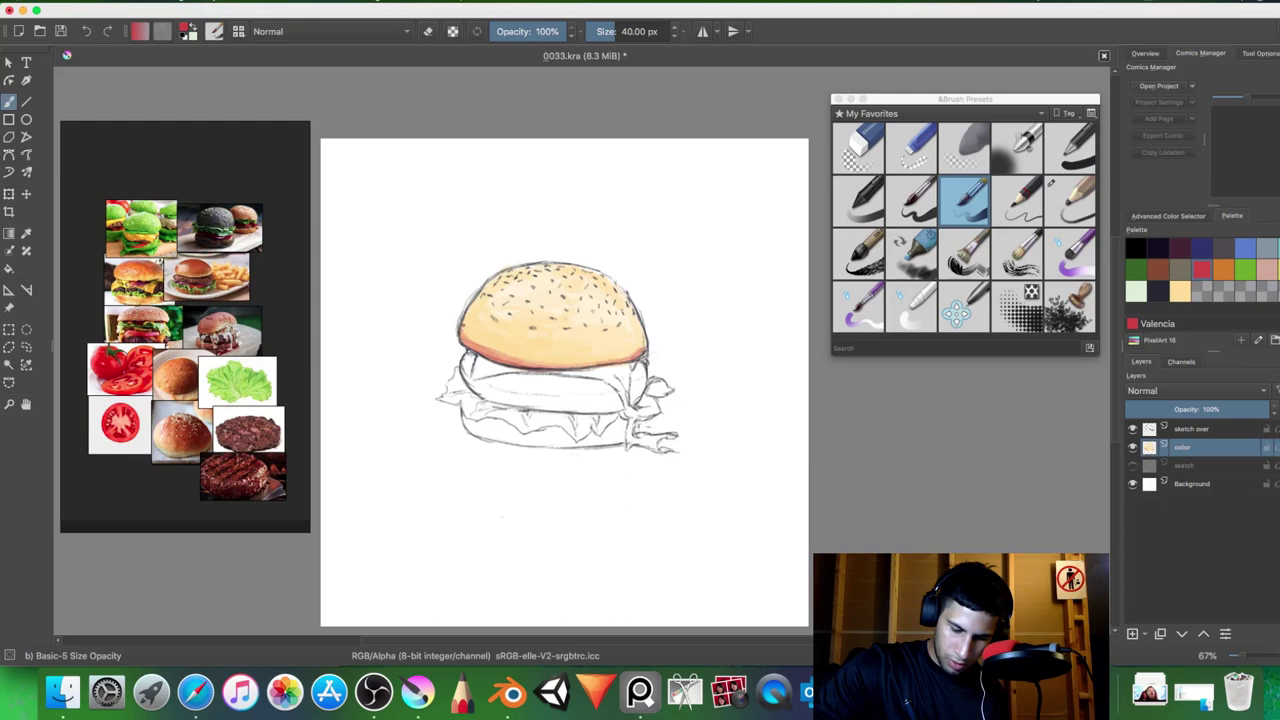
{"action": "left_click_drag", "start_coordinate": [464, 356], "coordinate": [470, 370]}
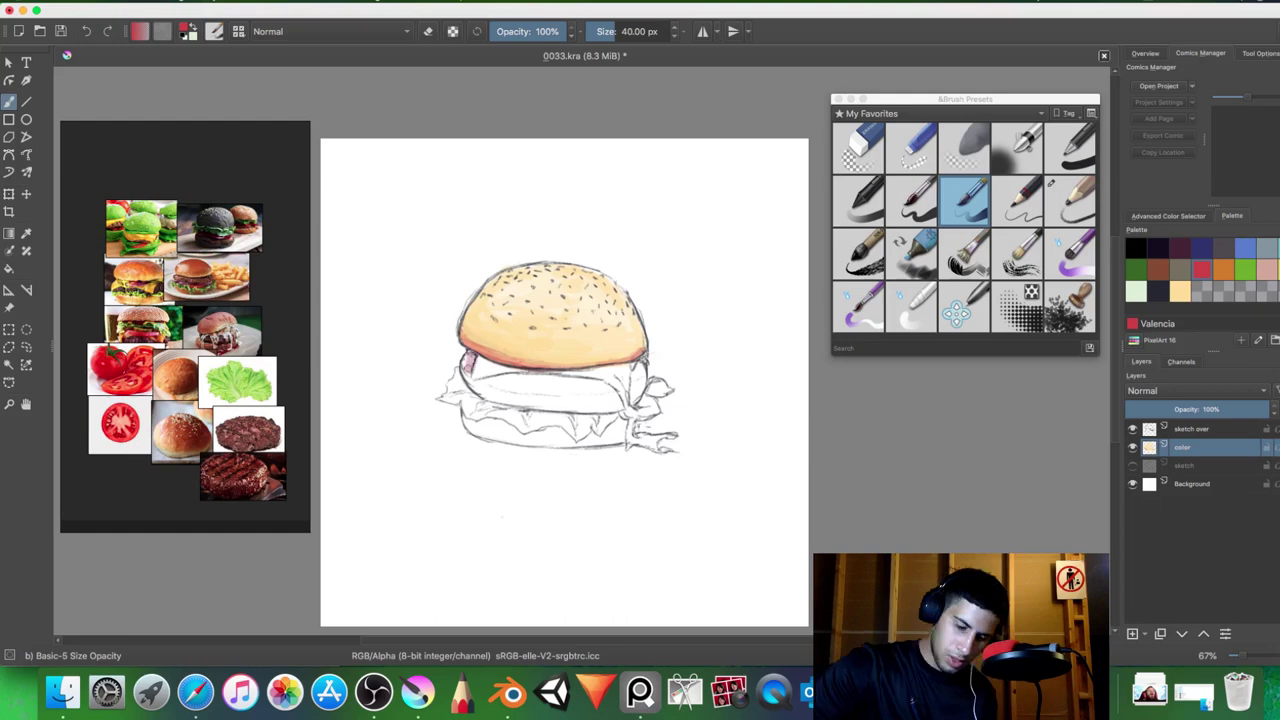
{"action": "left_click_drag", "start_coordinate": [466, 360], "coordinate": [500, 400]}
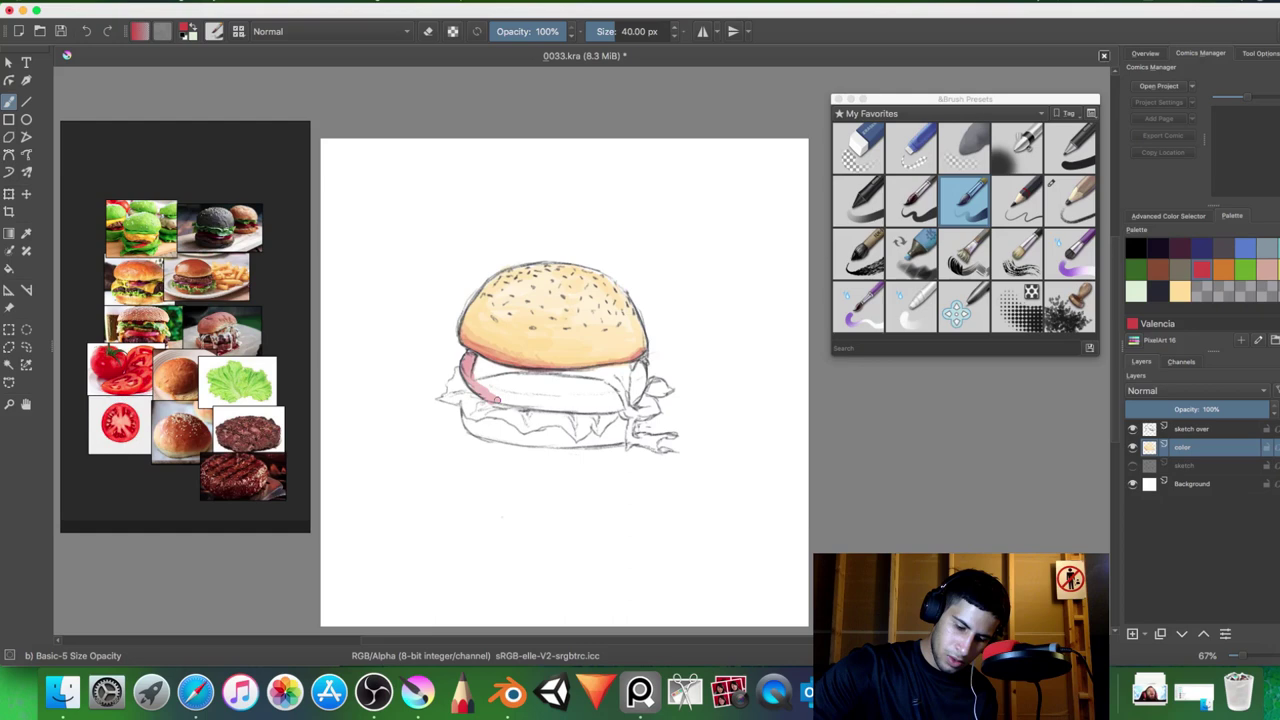
{"action": "left_click_drag", "start_coordinate": [495, 398], "coordinate": [620, 400]}
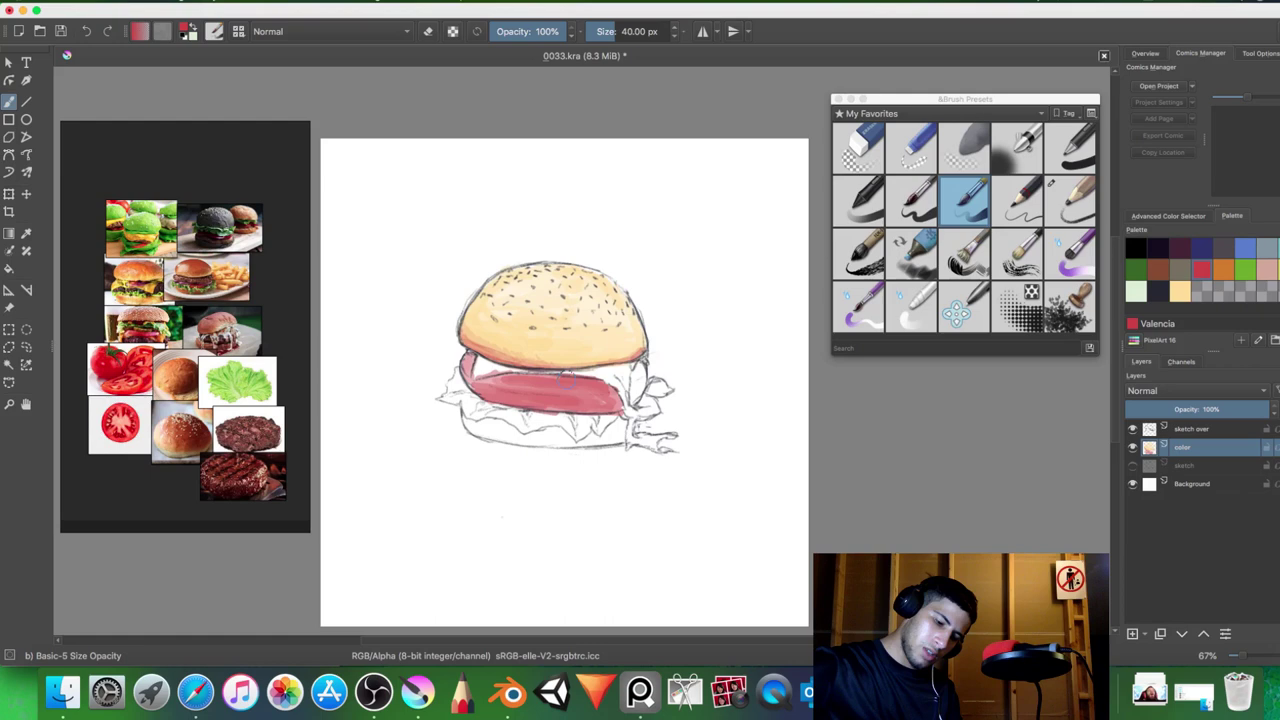
{"action": "left_click_drag", "start_coordinate": [628, 366], "coordinate": [644, 402]}
- Darken the patty and its right end with the dark purple Castro color
{"action": "left_click", "coordinate": [1265, 266]}
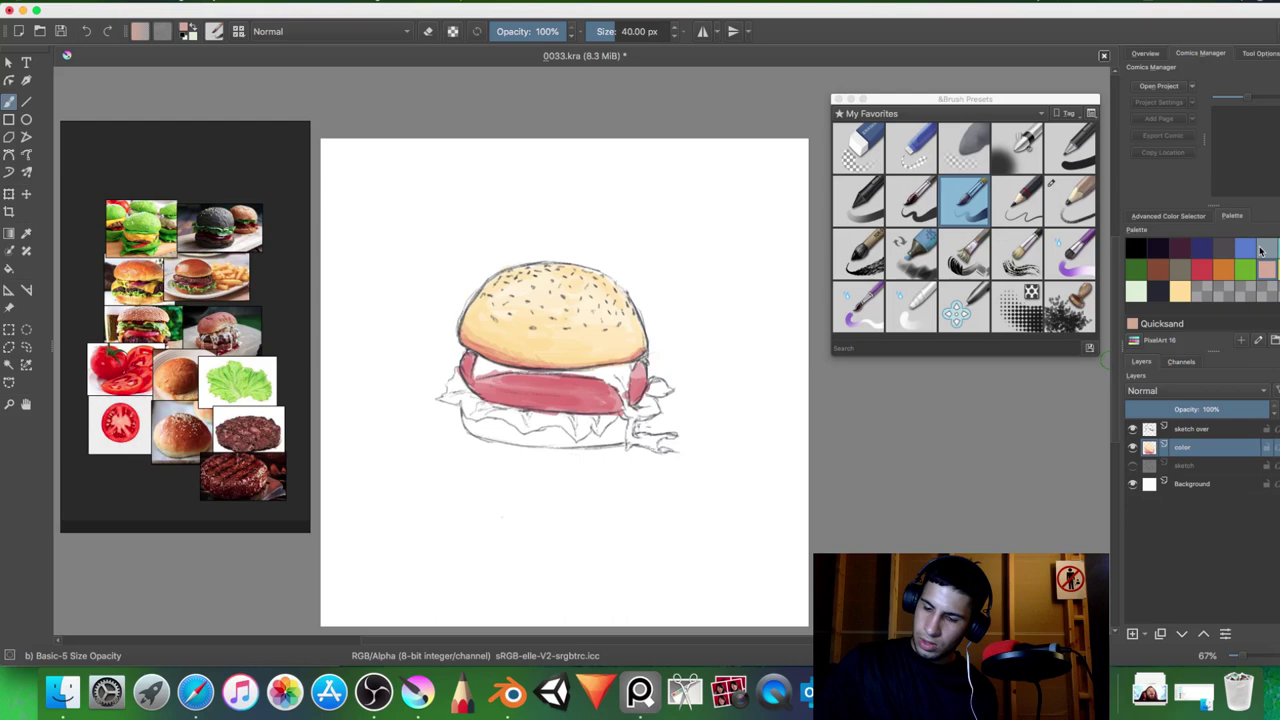
{"action": "left_click", "coordinate": [1180, 248]}
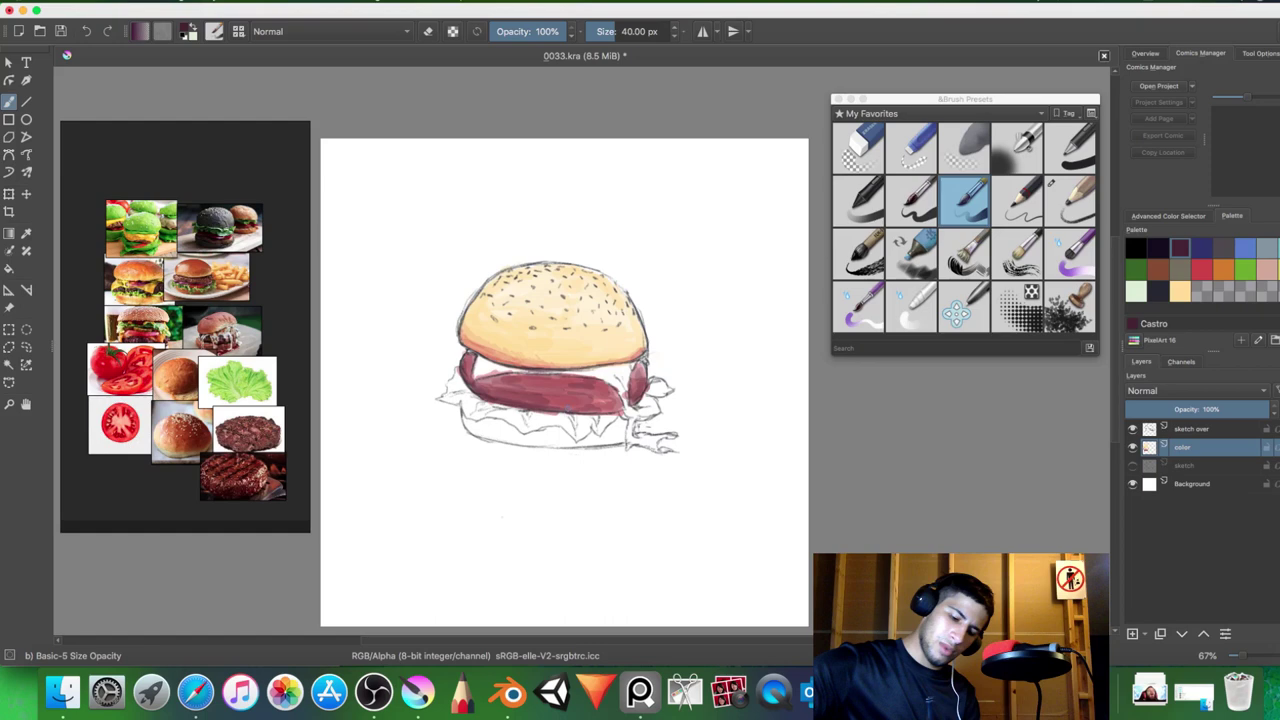
{"action": "left_click_drag", "start_coordinate": [647, 358], "coordinate": [648, 383]}
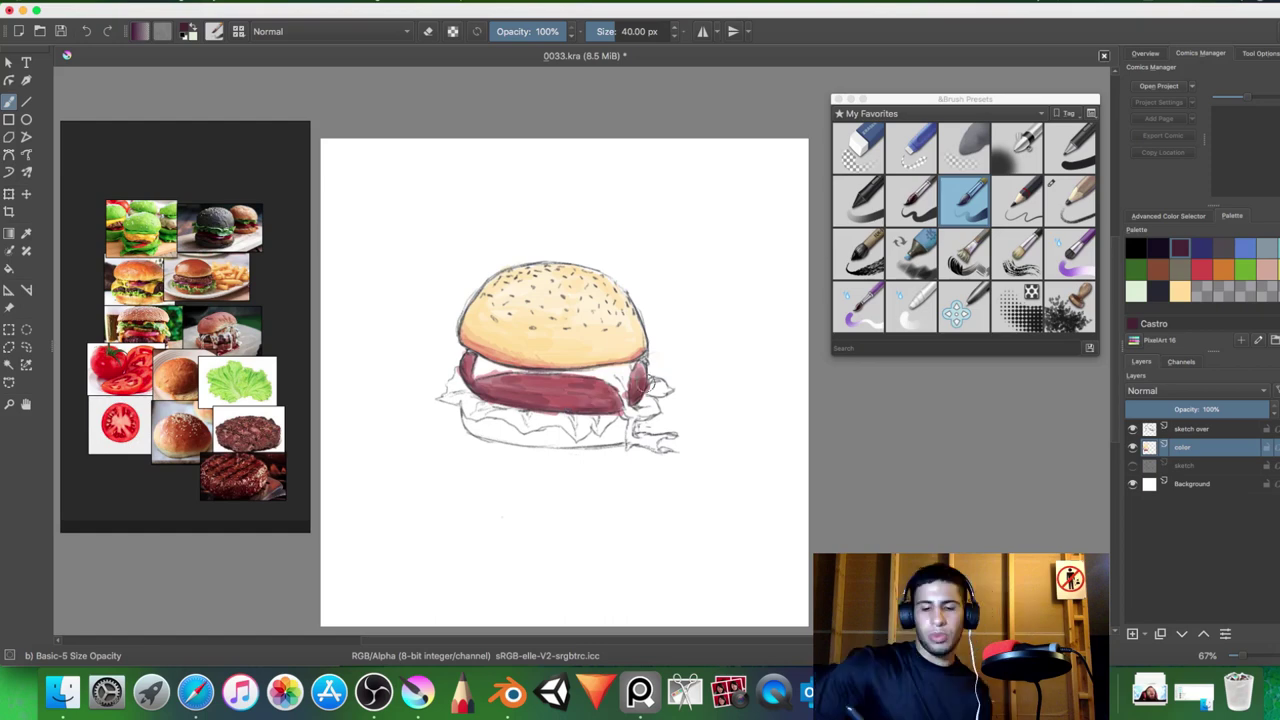
- Shade the top bun with California orange, toasting its crown, left side and lower band down to the right edge
{"action": "left_click", "coordinate": [185, 437], "text": "ctrl"}
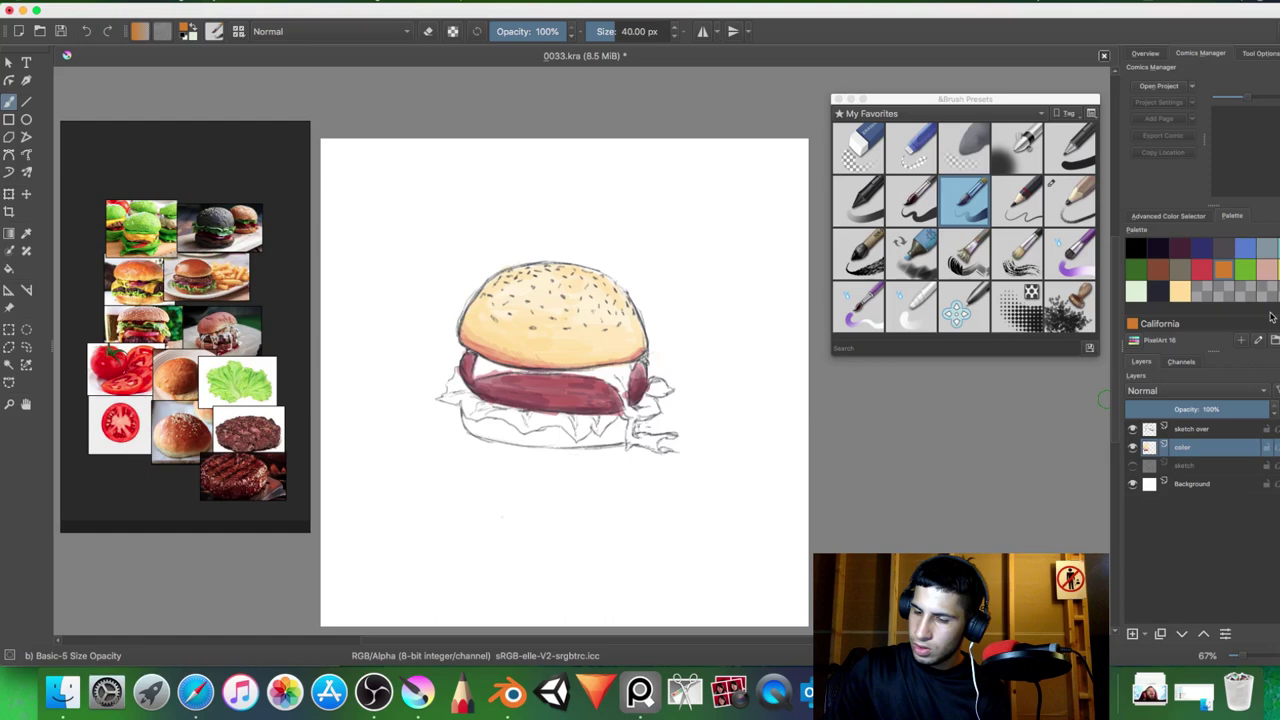
{"action": "left_click_drag", "start_coordinate": [560, 312], "coordinate": [533, 294]}
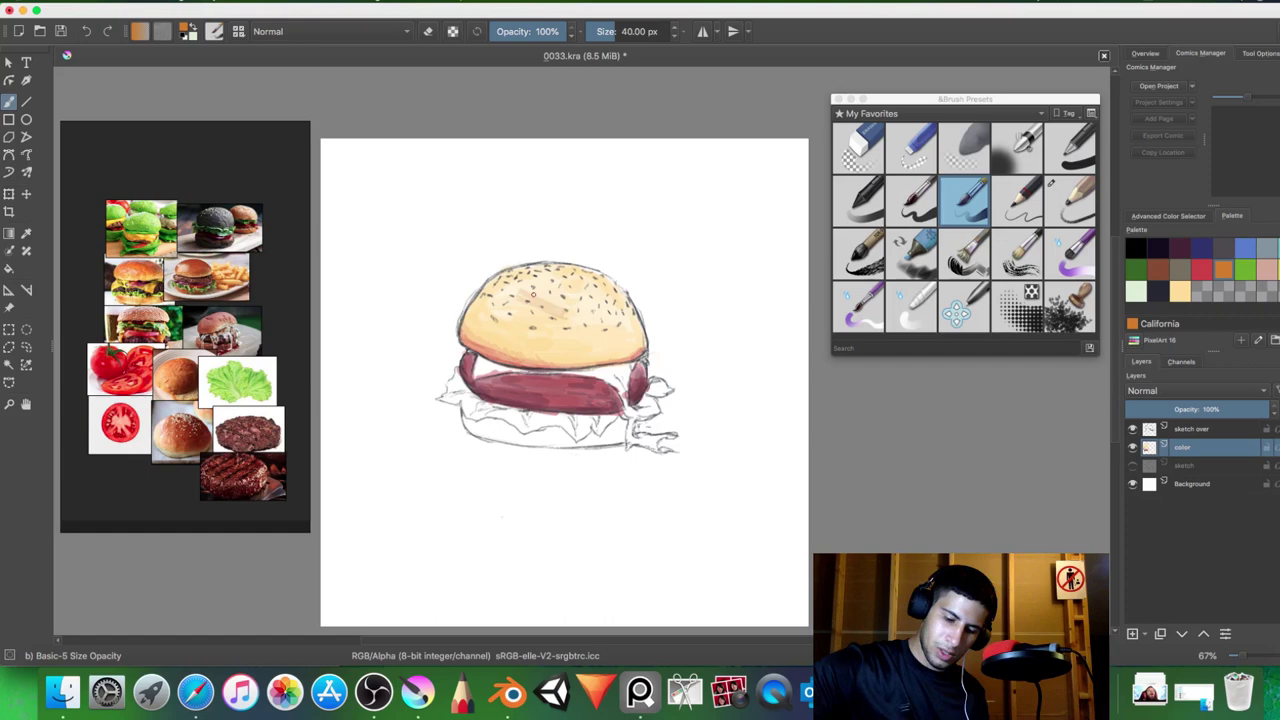
{"action": "left_click_drag", "start_coordinate": [533, 294], "coordinate": [583, 306]}
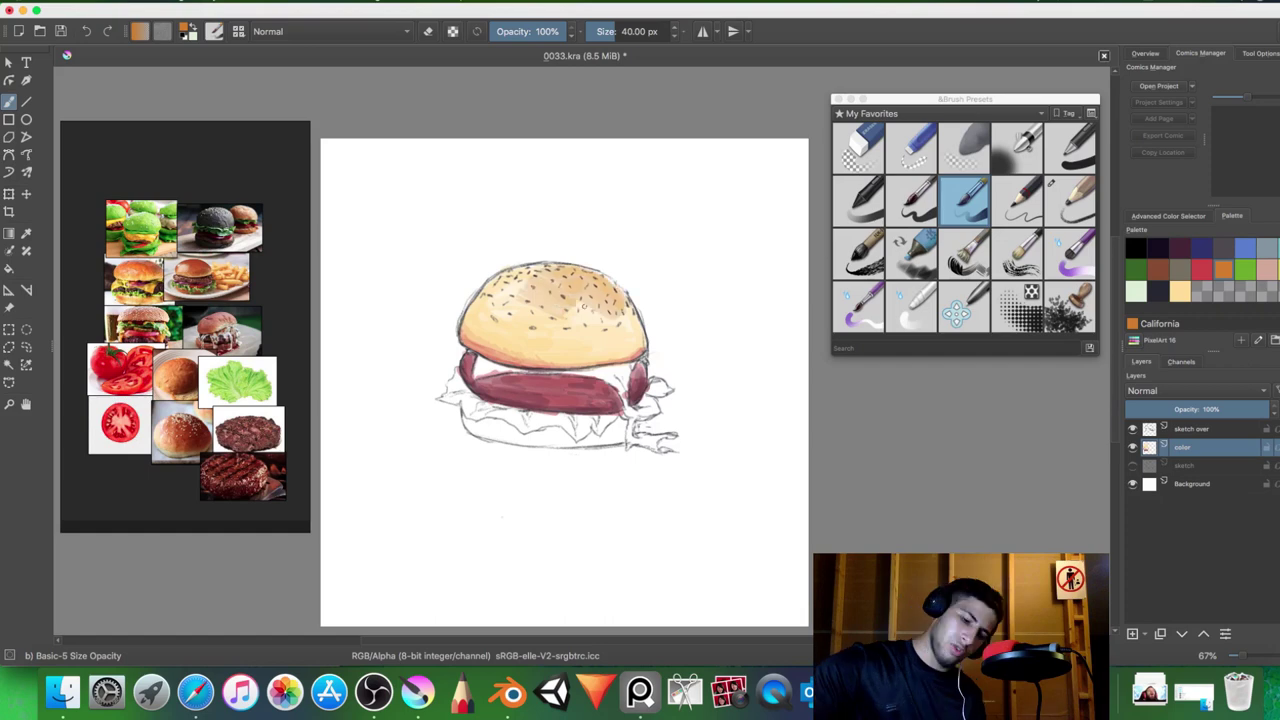
{"action": "left_click_drag", "start_coordinate": [610, 304], "coordinate": [489, 316]}
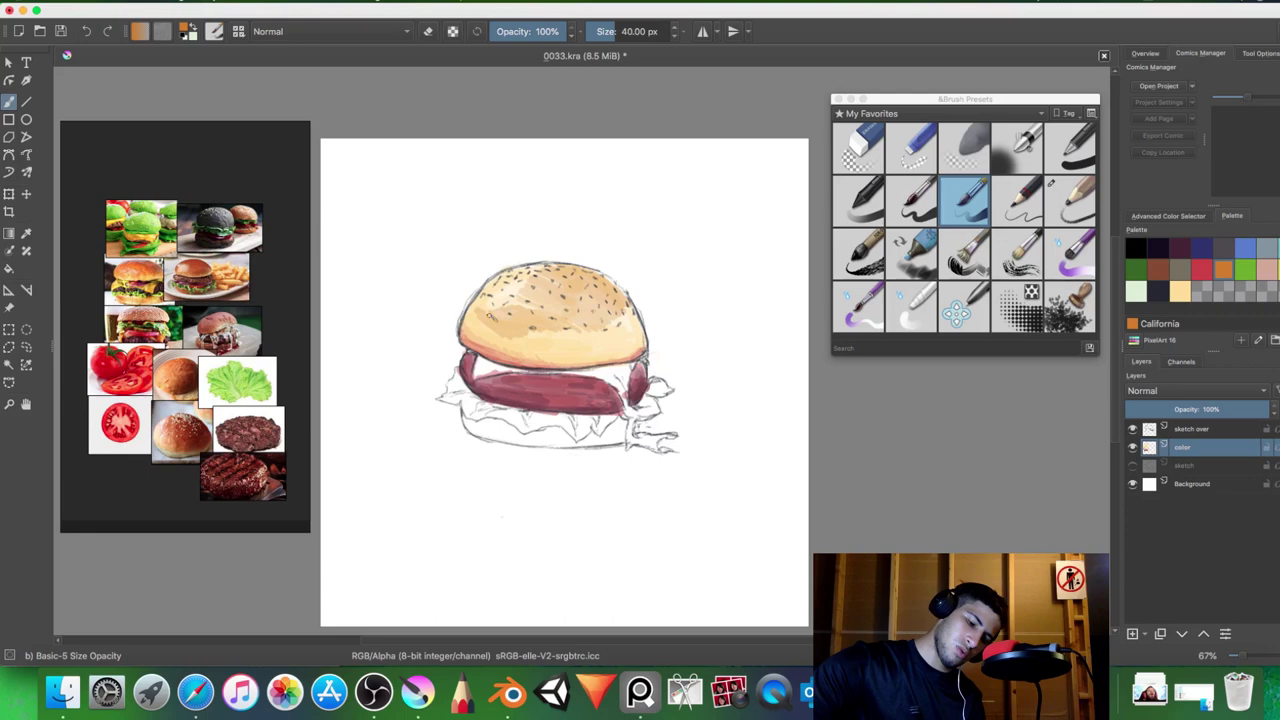
{"action": "left_click_drag", "start_coordinate": [489, 316], "coordinate": [536, 272]}
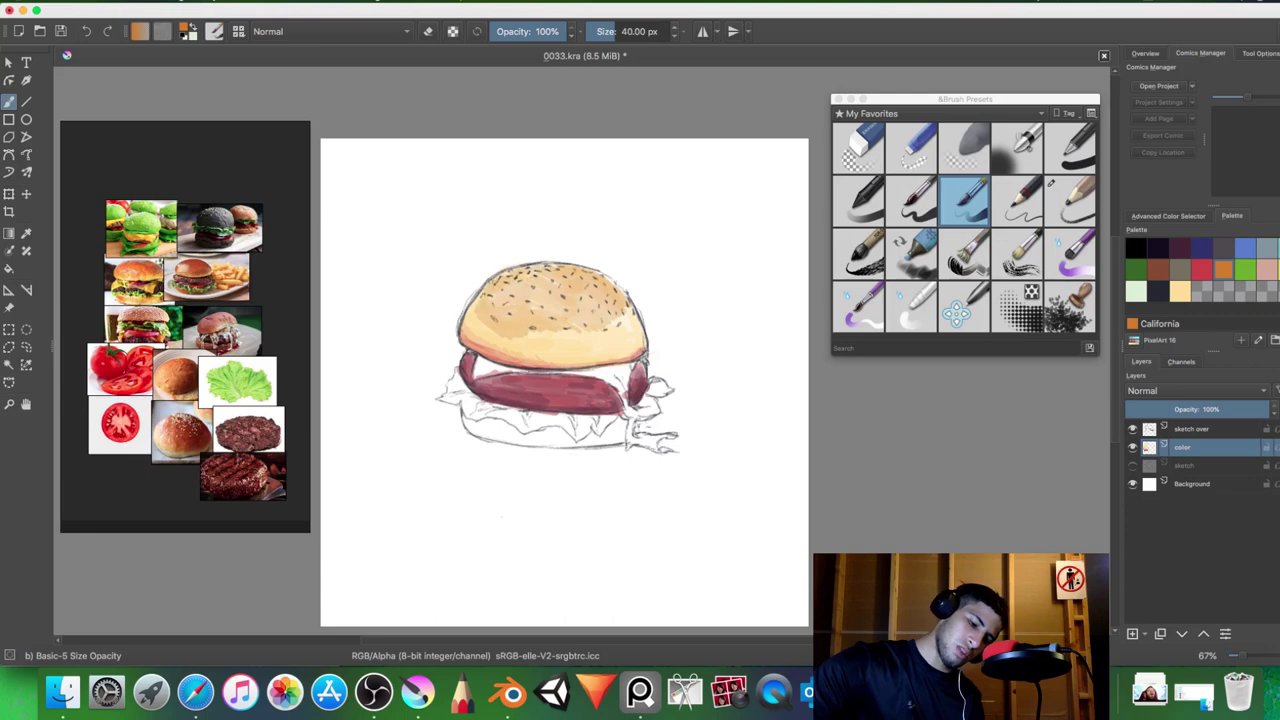
{"action": "left_click_drag", "start_coordinate": [470, 345], "coordinate": [515, 297]}
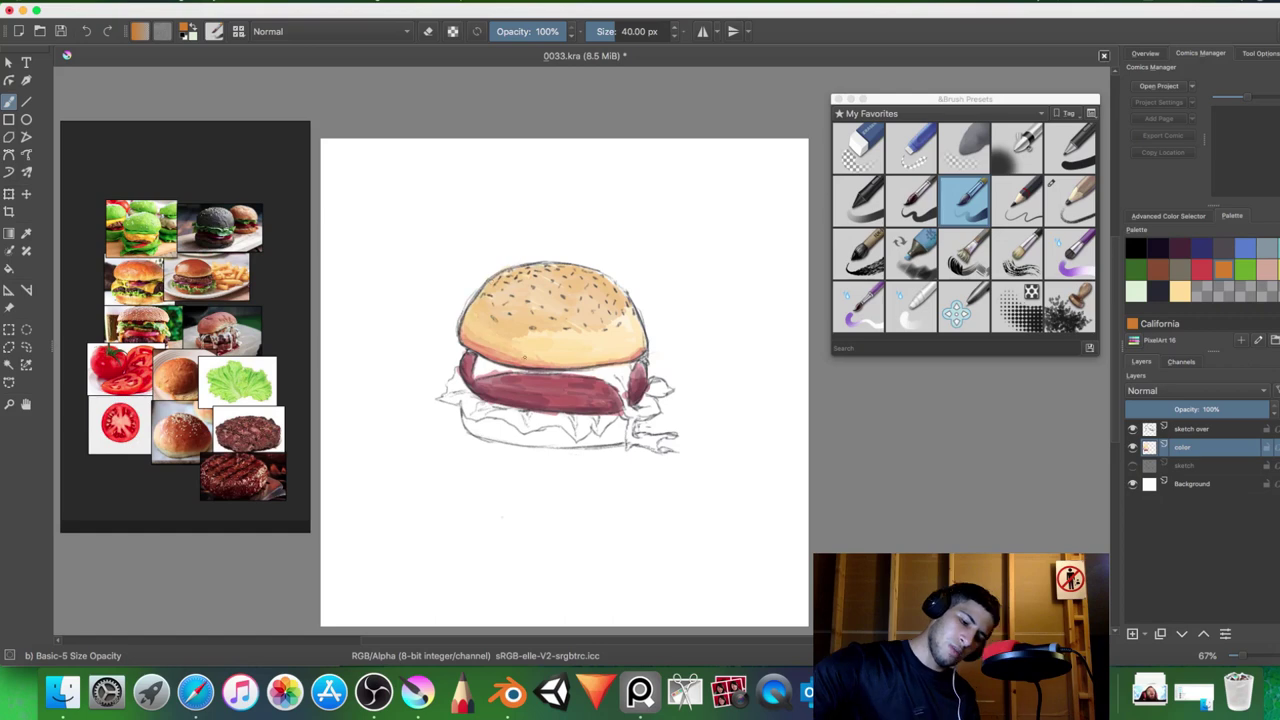
{"action": "mouse_move", "coordinate": [522, 355]}
{"action": "left_mouse_down"}
{"action": "mouse_move", "coordinate": [576, 362]}
{"action": "mouse_move", "coordinate": [553, 354]}
{"action": "left_mouse_up"}
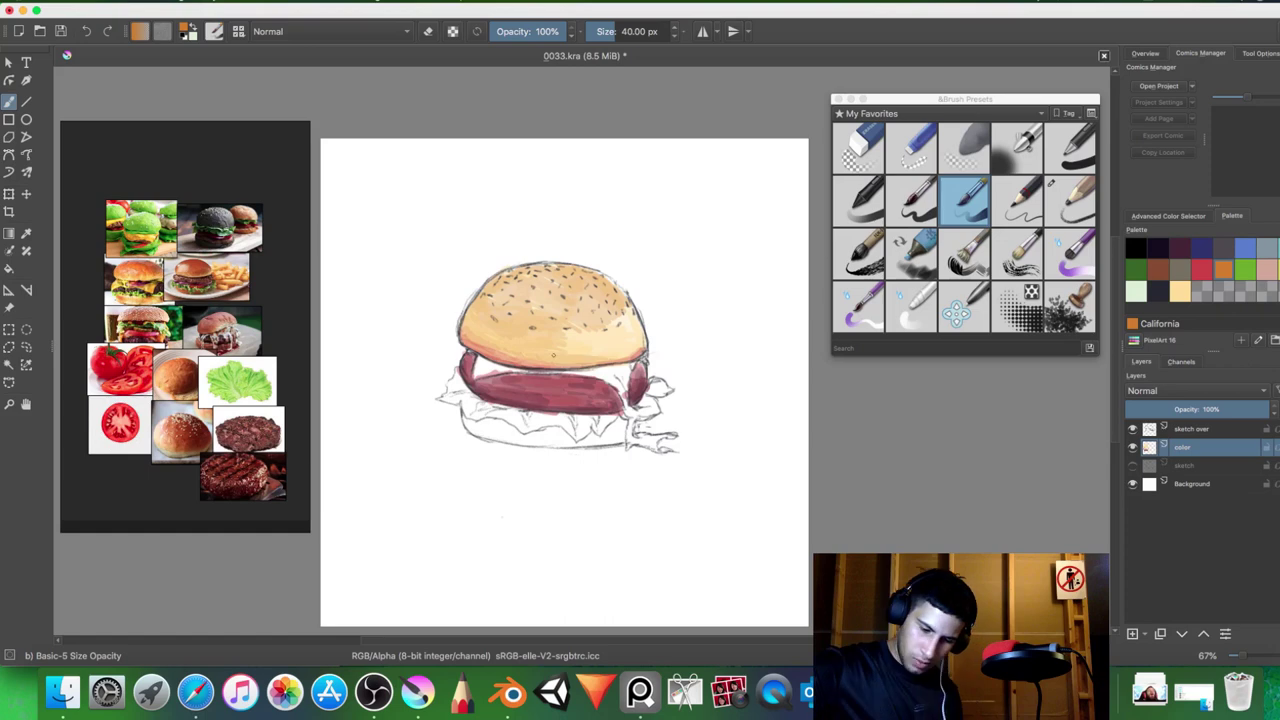
{"action": "left_click_drag", "start_coordinate": [553, 354], "coordinate": [588, 353]}
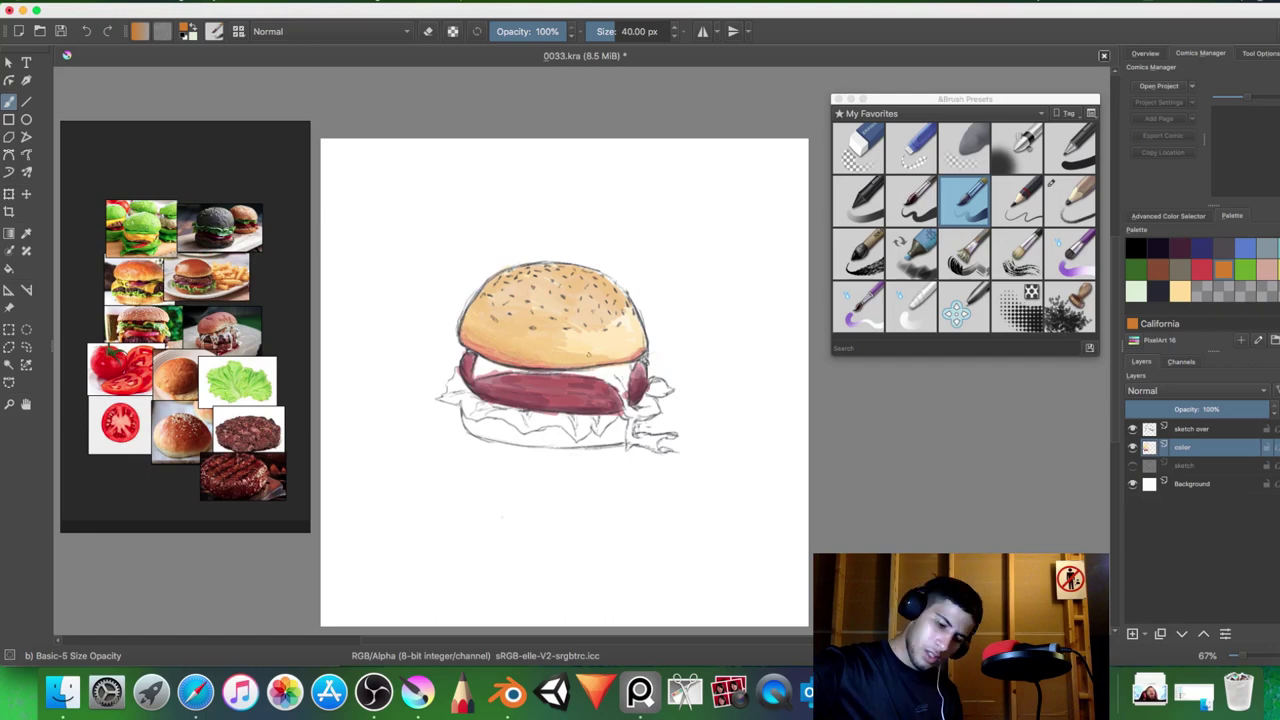
{"action": "left_click_drag", "start_coordinate": [588, 353], "coordinate": [560, 334]}
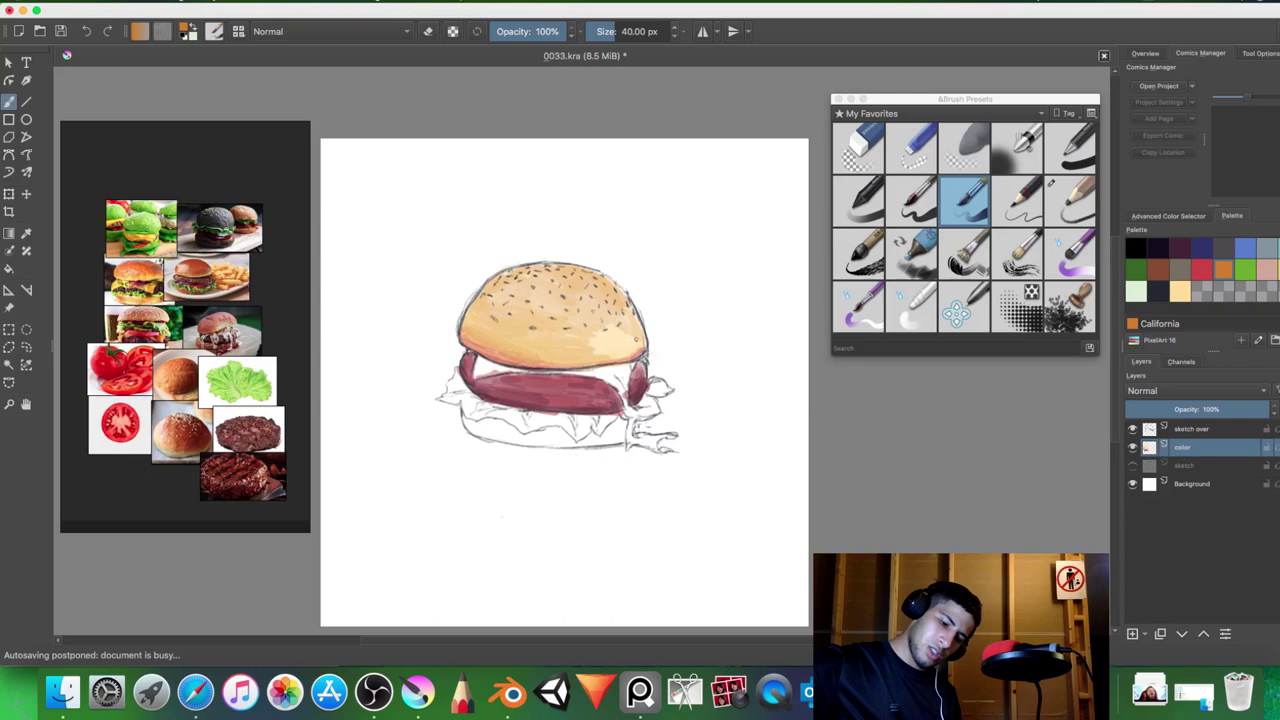
{"action": "left_click_drag", "start_coordinate": [636, 338], "coordinate": [608, 354]}
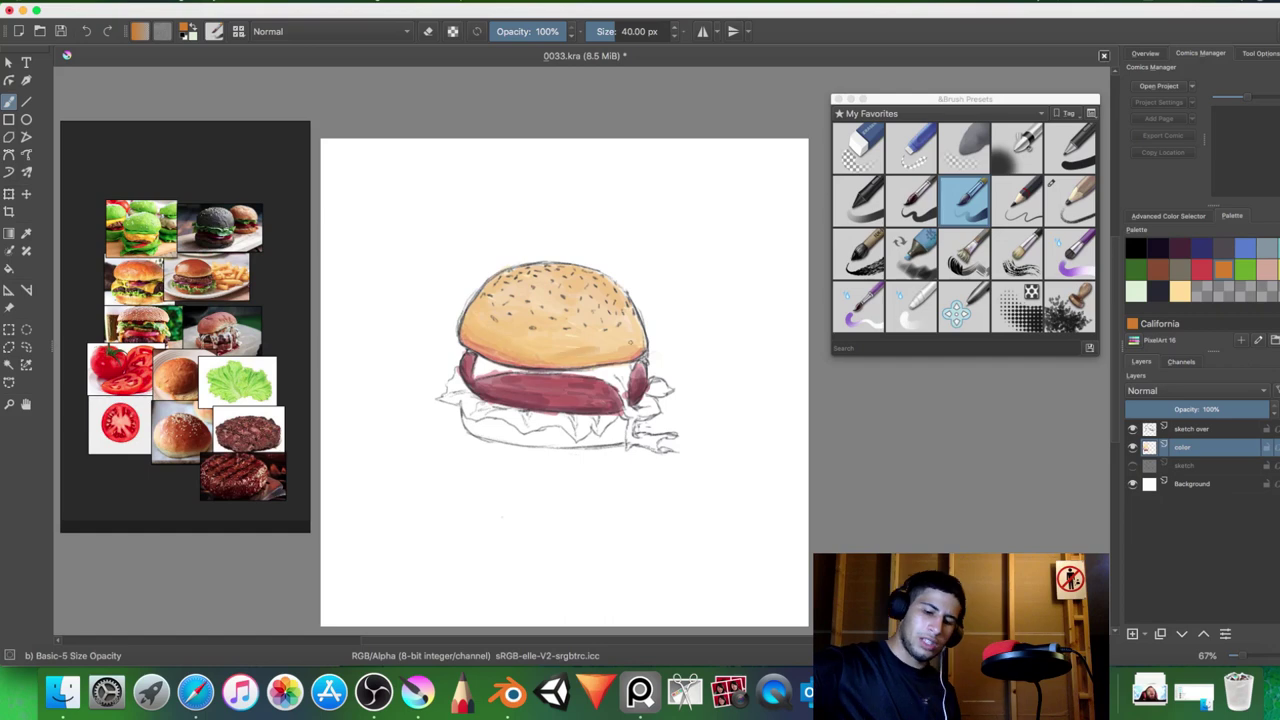
- Paint the bottom bun beneath the lettuce in California orange and lighten it with the pale yellow Color 41
{"action": "mouse_move", "coordinate": [470, 412]}
{"action": "left_mouse_down"}
{"action": "mouse_move", "coordinate": [484, 432]}
{"action": "mouse_move", "coordinate": [522, 437]}
{"action": "left_mouse_up"}
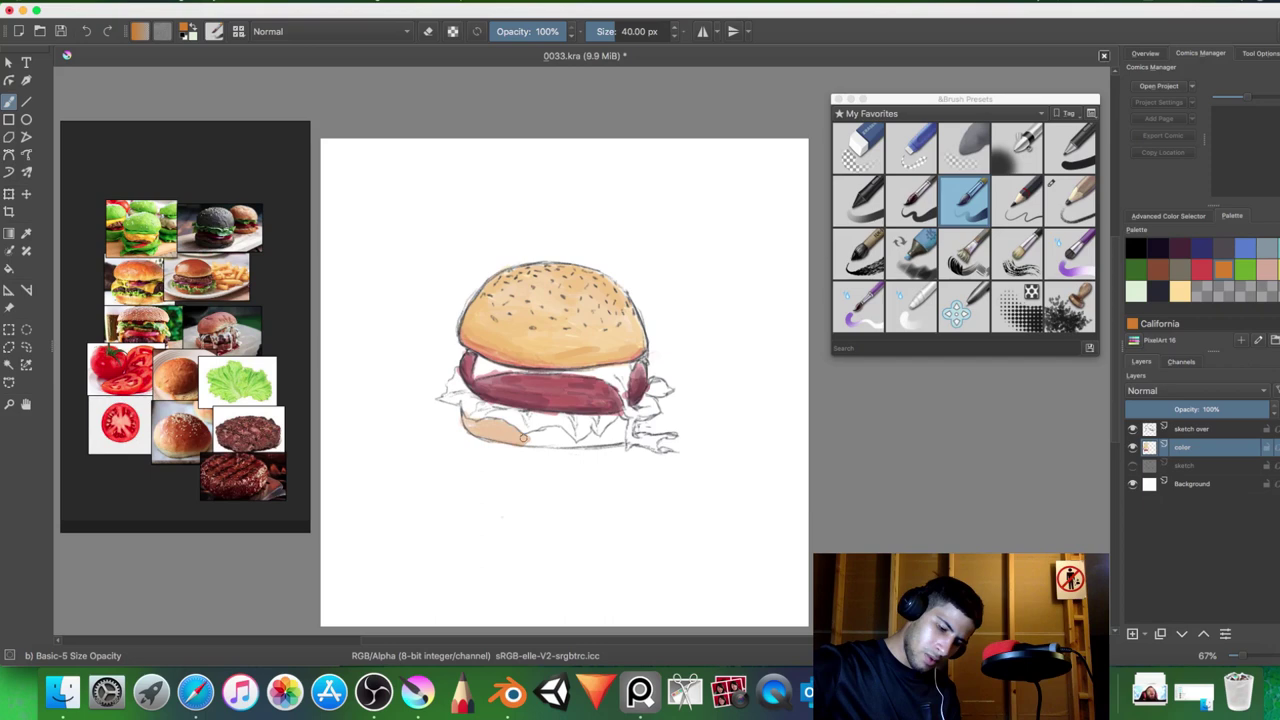
{"action": "left_click_drag", "start_coordinate": [522, 437], "coordinate": [618, 437]}
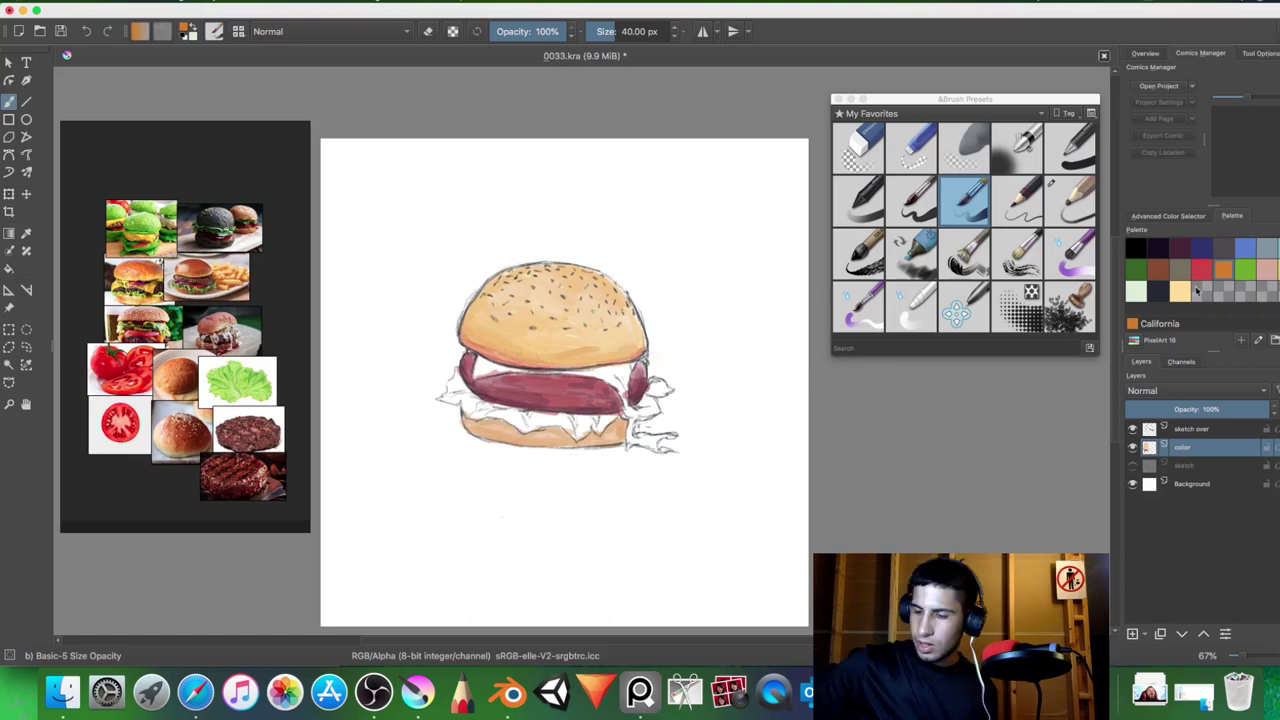
{"action": "left_click", "coordinate": [1182, 291]}
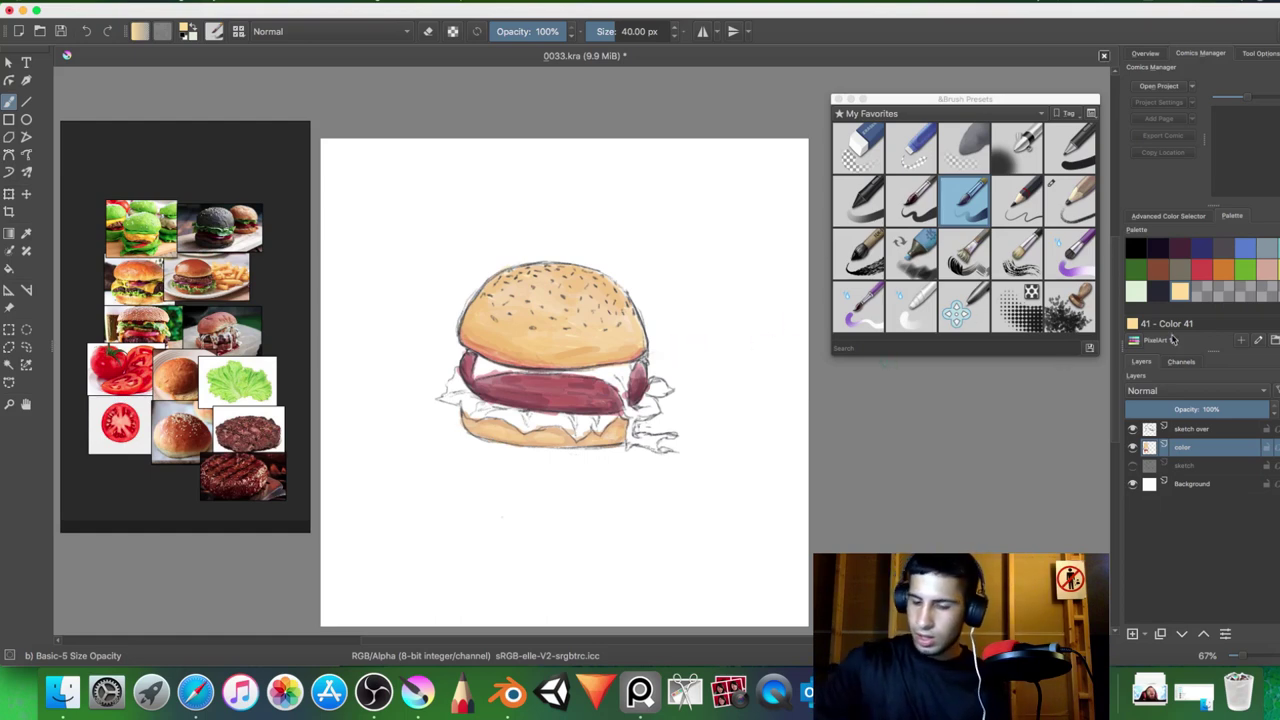
- Add California orange tones to the patty's middle and right end, and deepen its shadows with dark navy
{"action": "left_click", "coordinate": [1225, 271]}
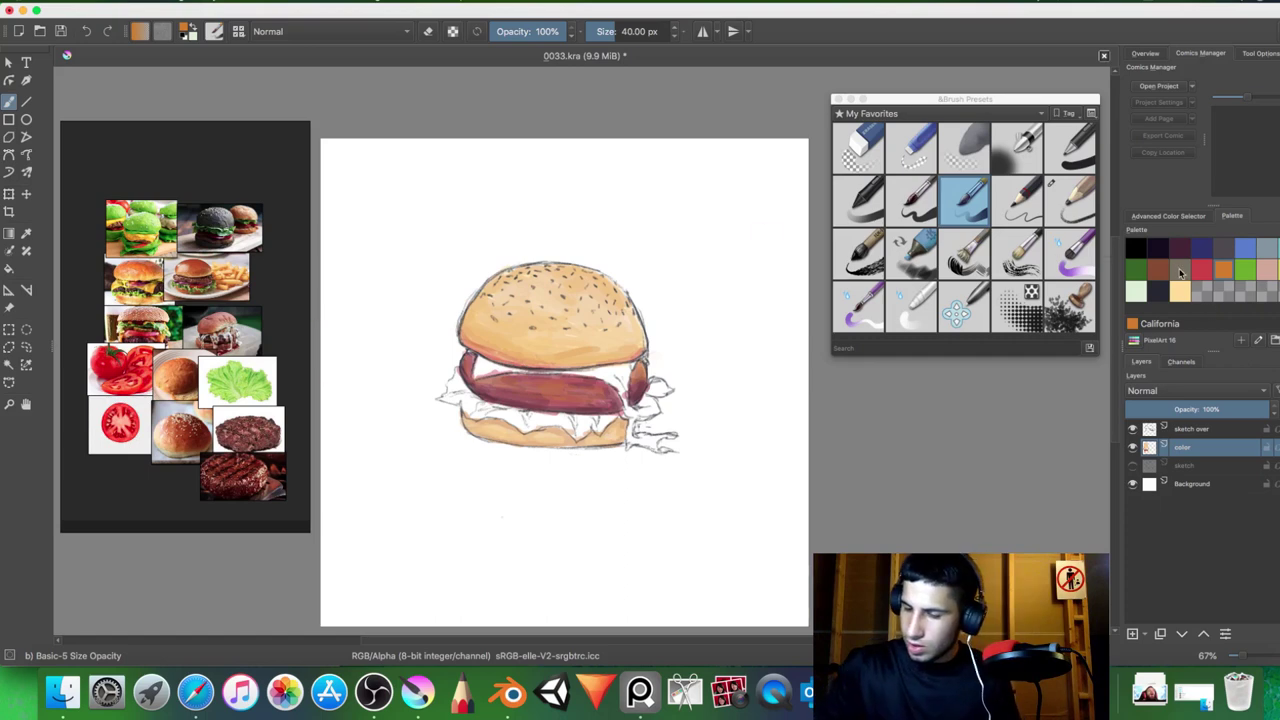
{"action": "left_click", "coordinate": [1158, 291]}
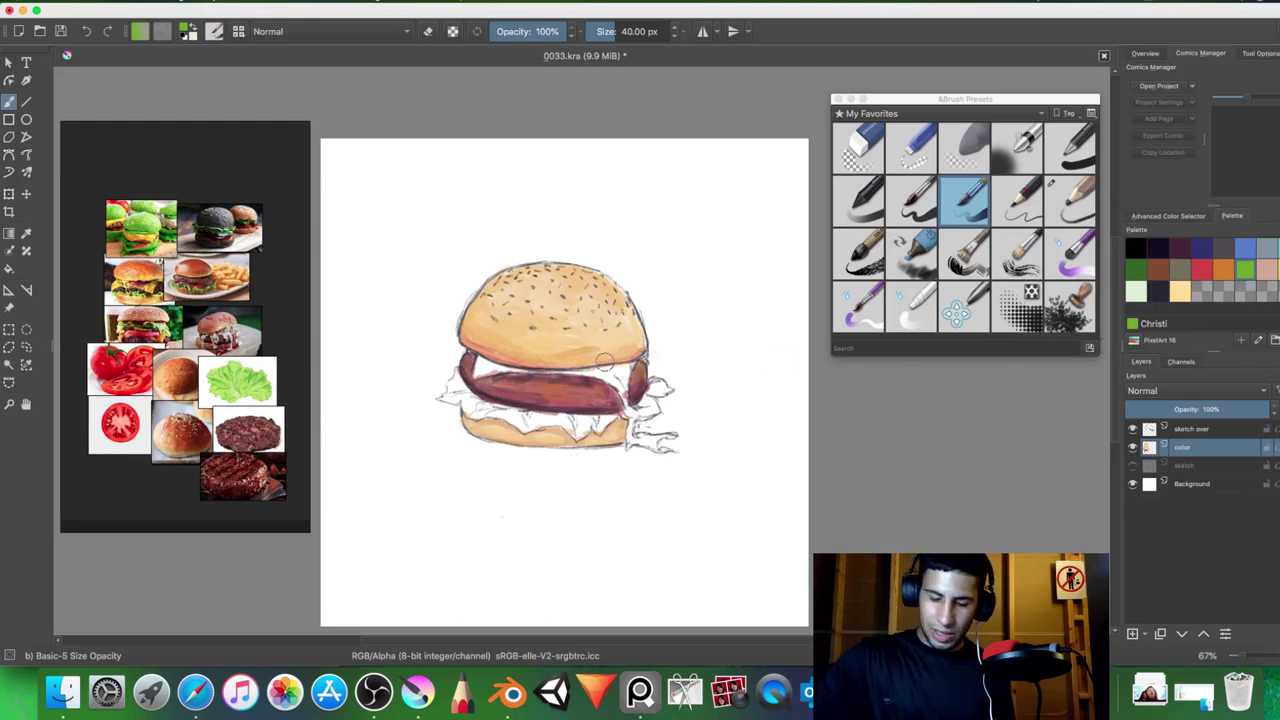
- Paint the lettuce hanging beneath the patty in Christi green, out to its leafy tips beyond the bun
{"action": "mouse_move", "coordinate": [600, 374]}
{"action": "left_mouse_down"}
{"action": "mouse_move", "coordinate": [578, 372]}
{"action": "mouse_move", "coordinate": [624, 366]}
{"action": "mouse_move", "coordinate": [616, 390]}
{"action": "left_mouse_up"}
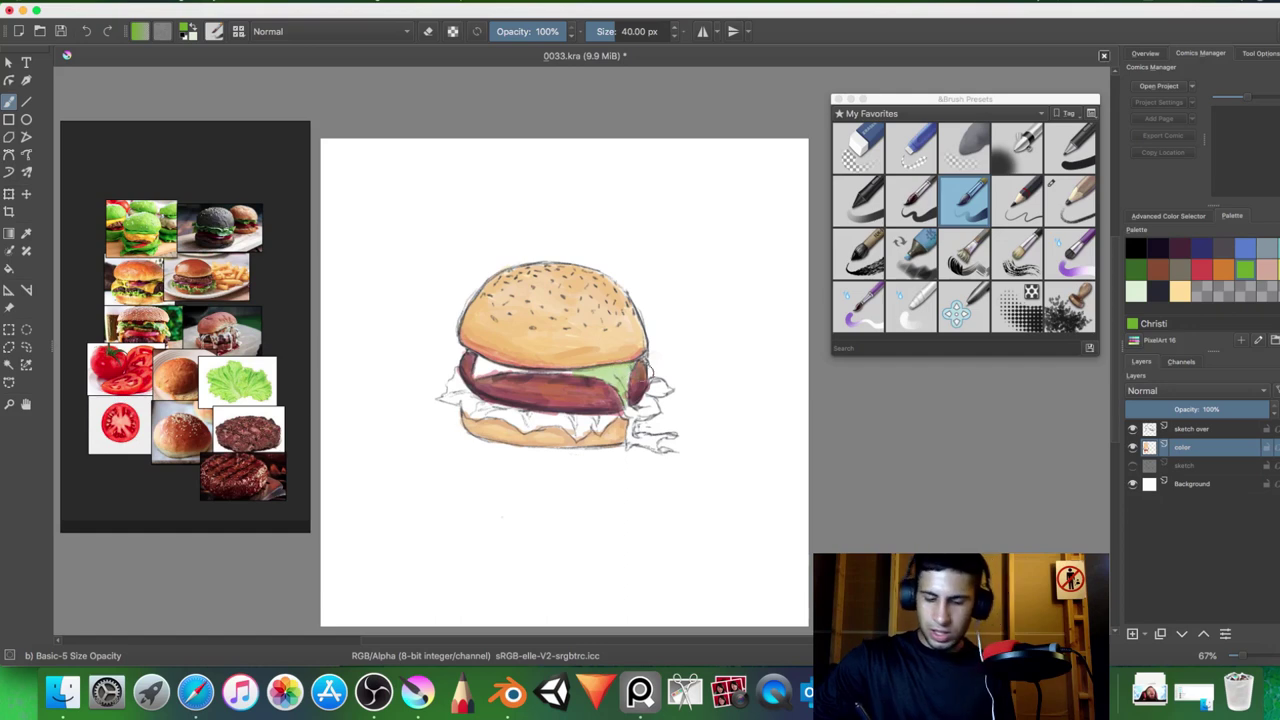
{"action": "key", "text": "super+z"}
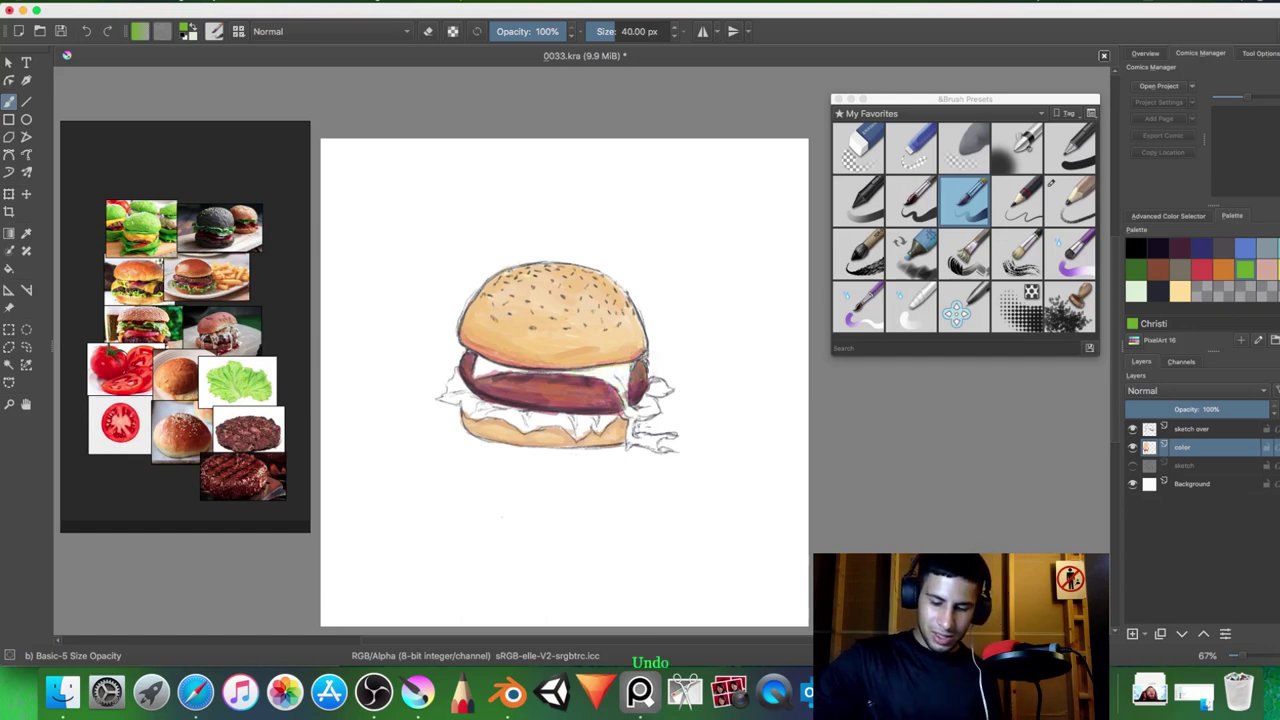
{"action": "mouse_move", "coordinate": [600, 418]}
{"action": "left_mouse_down"}
{"action": "mouse_move", "coordinate": [528, 416]}
{"action": "mouse_move", "coordinate": [538, 425]}
{"action": "mouse_move", "coordinate": [472, 396]}
{"action": "left_mouse_up"}
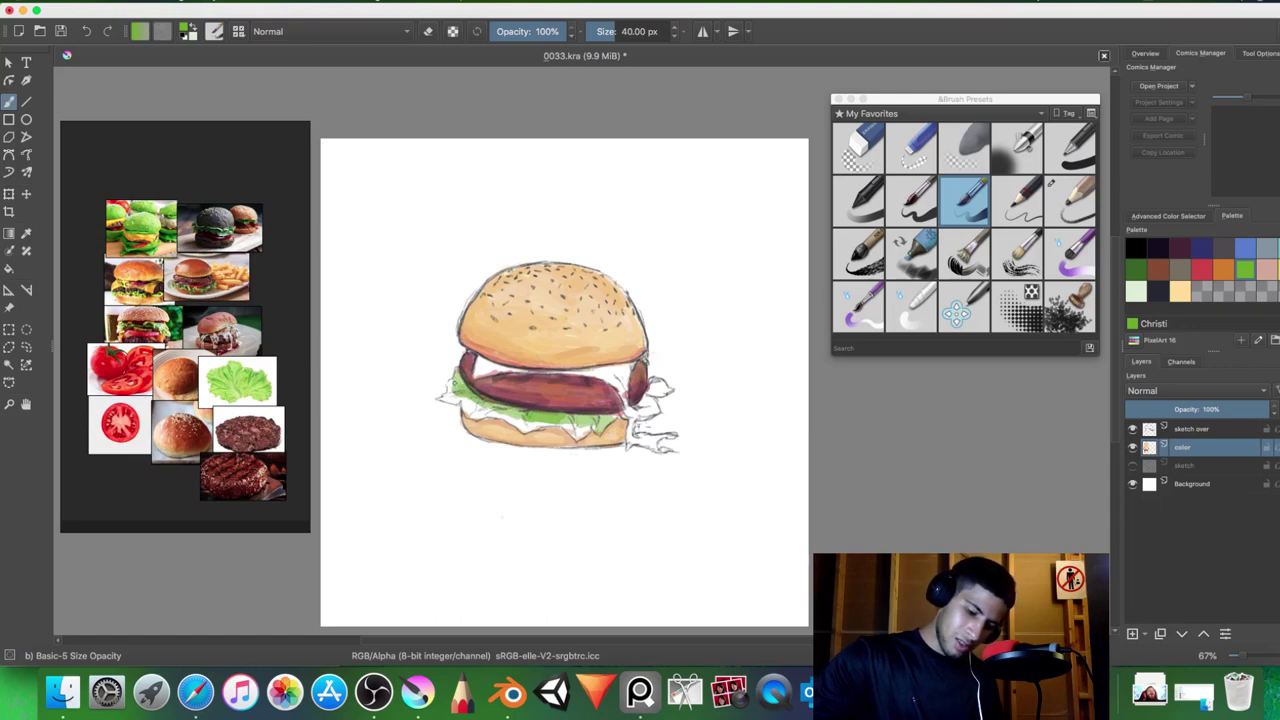
{"action": "left_click_drag", "start_coordinate": [452, 393], "coordinate": [470, 412]}
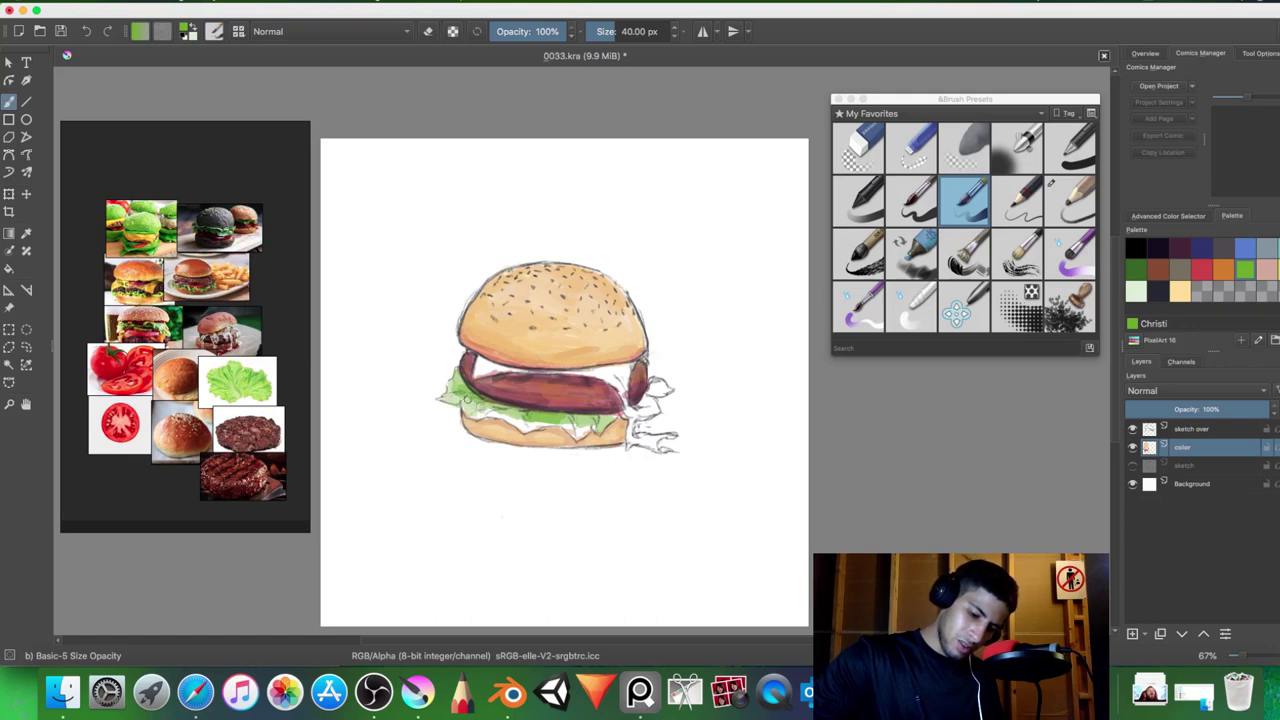
{"action": "mouse_move", "coordinate": [466, 398]}
{"action": "left_mouse_down"}
{"action": "mouse_move", "coordinate": [516, 426]}
{"action": "mouse_move", "coordinate": [586, 424]}
{"action": "mouse_move", "coordinate": [578, 437]}
{"action": "left_mouse_up"}
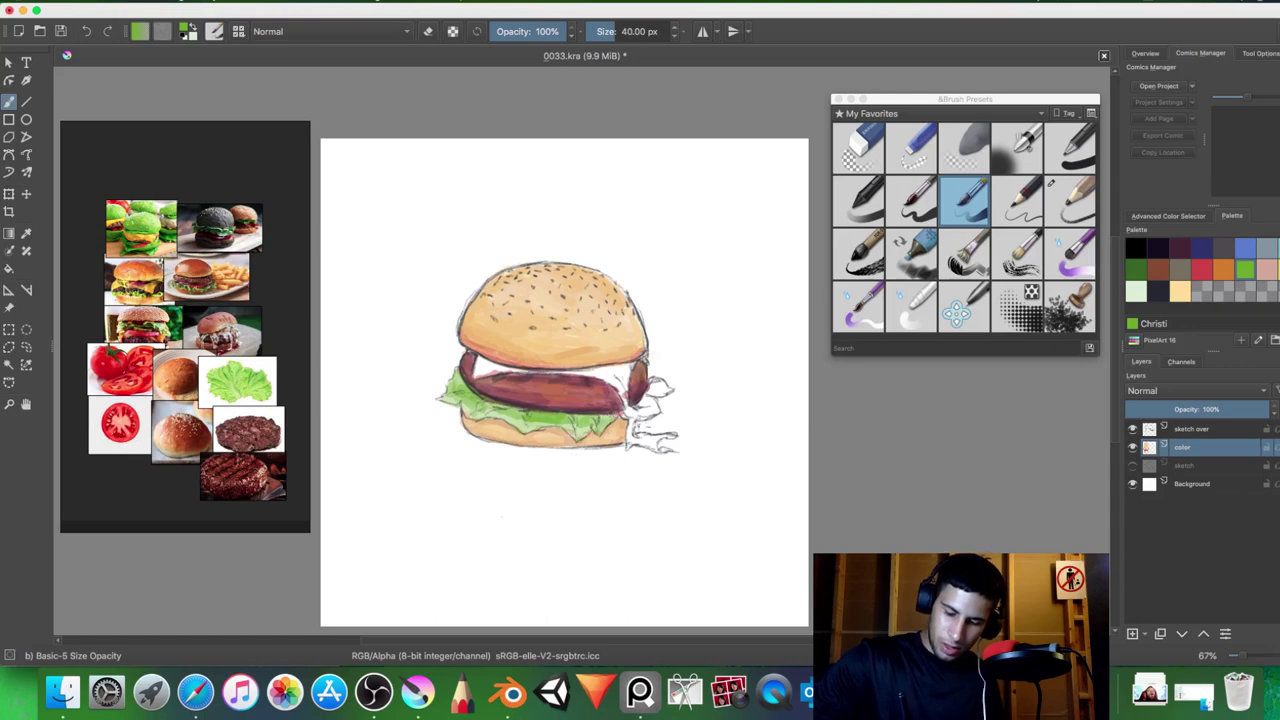
{"action": "mouse_move", "coordinate": [606, 416]}
{"action": "left_mouse_down"}
{"action": "mouse_move", "coordinate": [525, 427]}
{"action": "mouse_move", "coordinate": [445, 393]}
{"action": "left_mouse_up"}
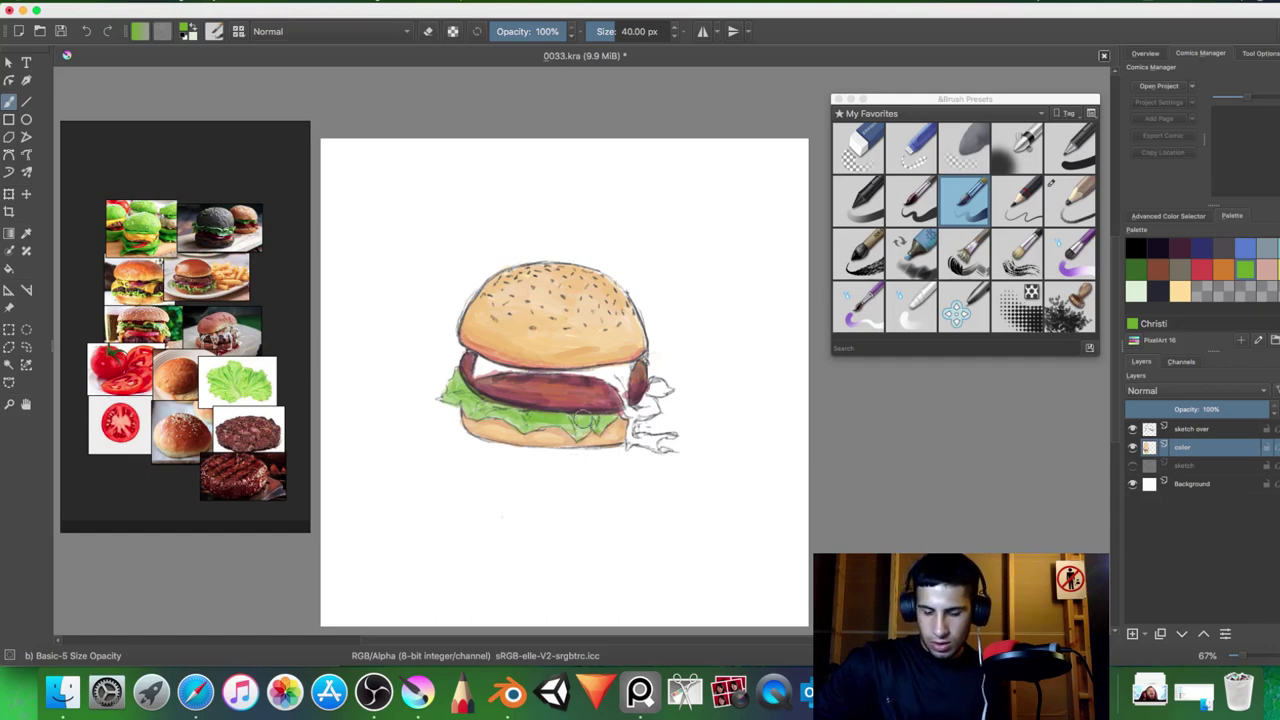
- Shade the lettuce with San felix dark green and color the leaves beside the patty's right end in Christi green
{"action": "left_click", "coordinate": [1138, 267]}
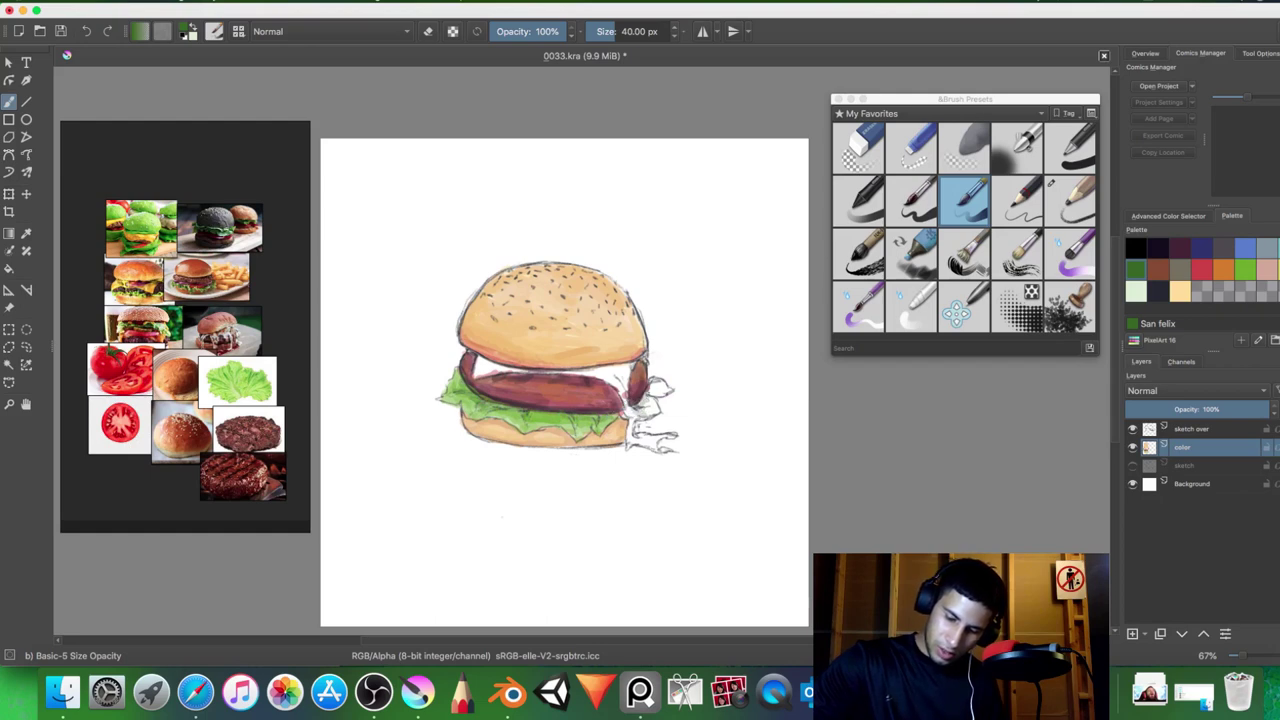
{"action": "left_click", "coordinate": [1245, 268]}
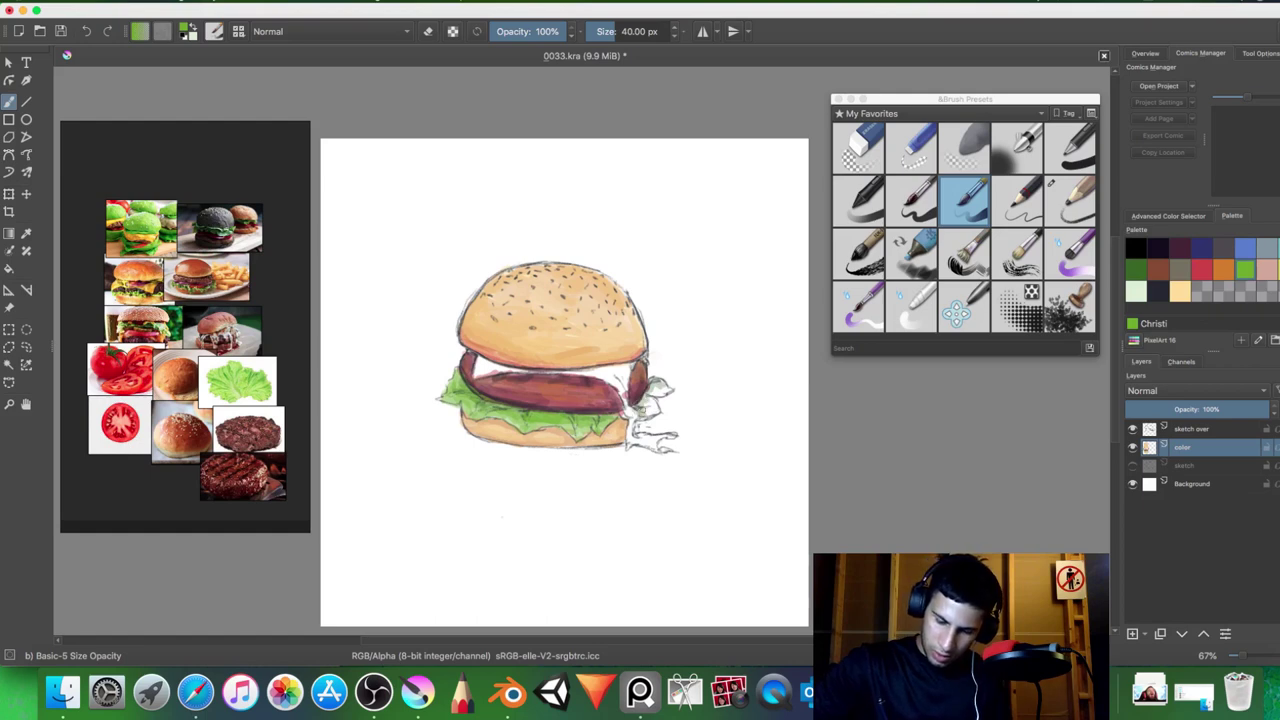
{"action": "left_click_drag", "start_coordinate": [643, 414], "coordinate": [648, 404]}
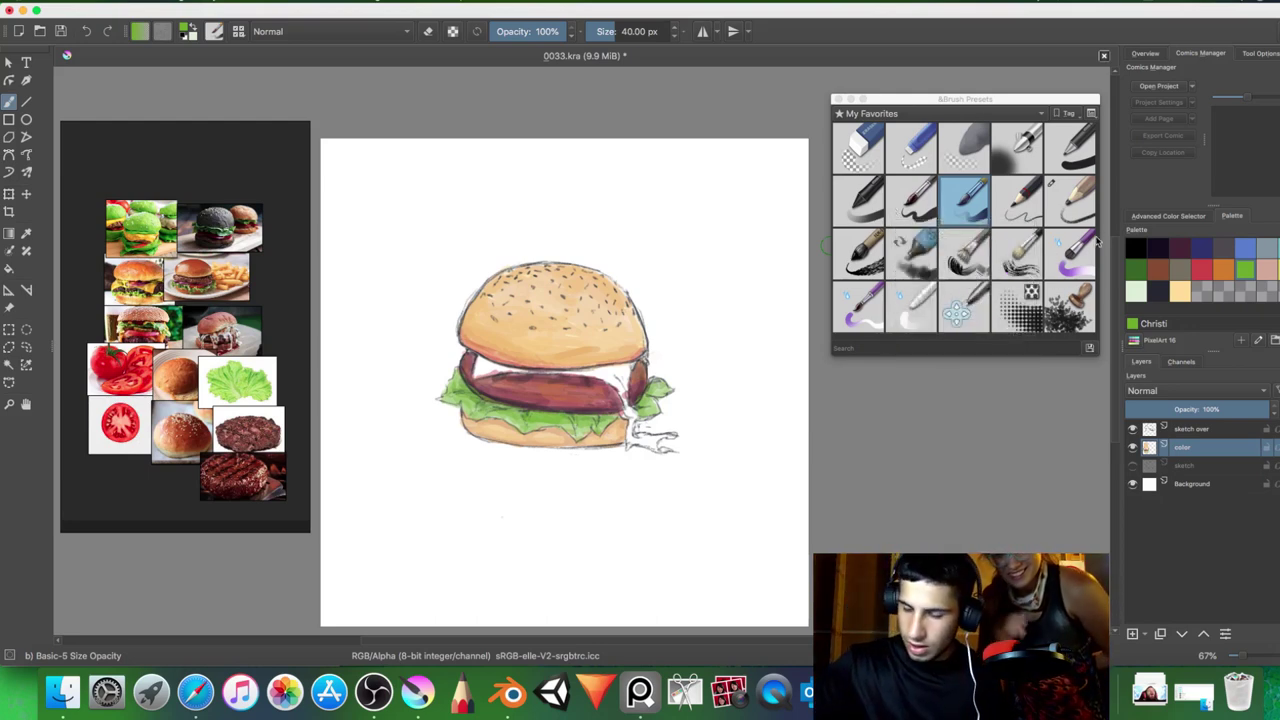
- Paint the cheese slice above the patty and its melted drips in Witch haze yellow
{"action": "left_click", "coordinate": [1136, 290]}
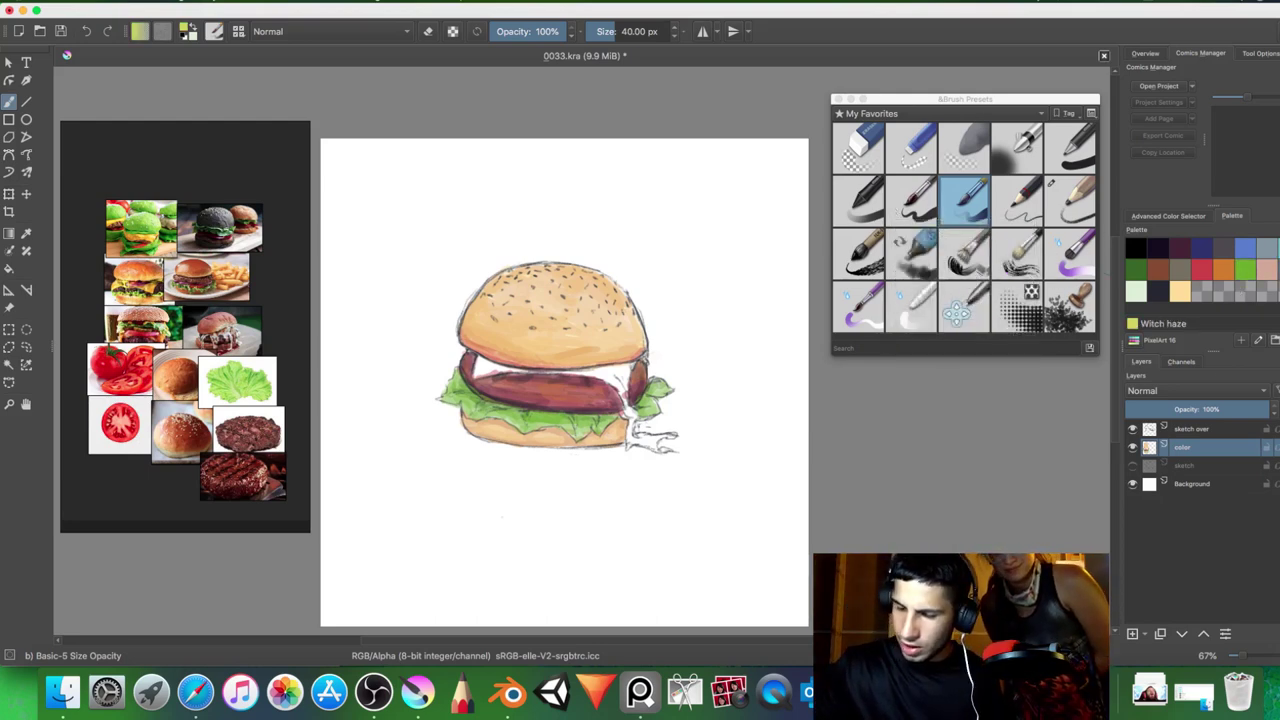
{"action": "left_click_drag", "start_coordinate": [484, 367], "coordinate": [479, 366]}
{"action": "key", "text": "super+z"}
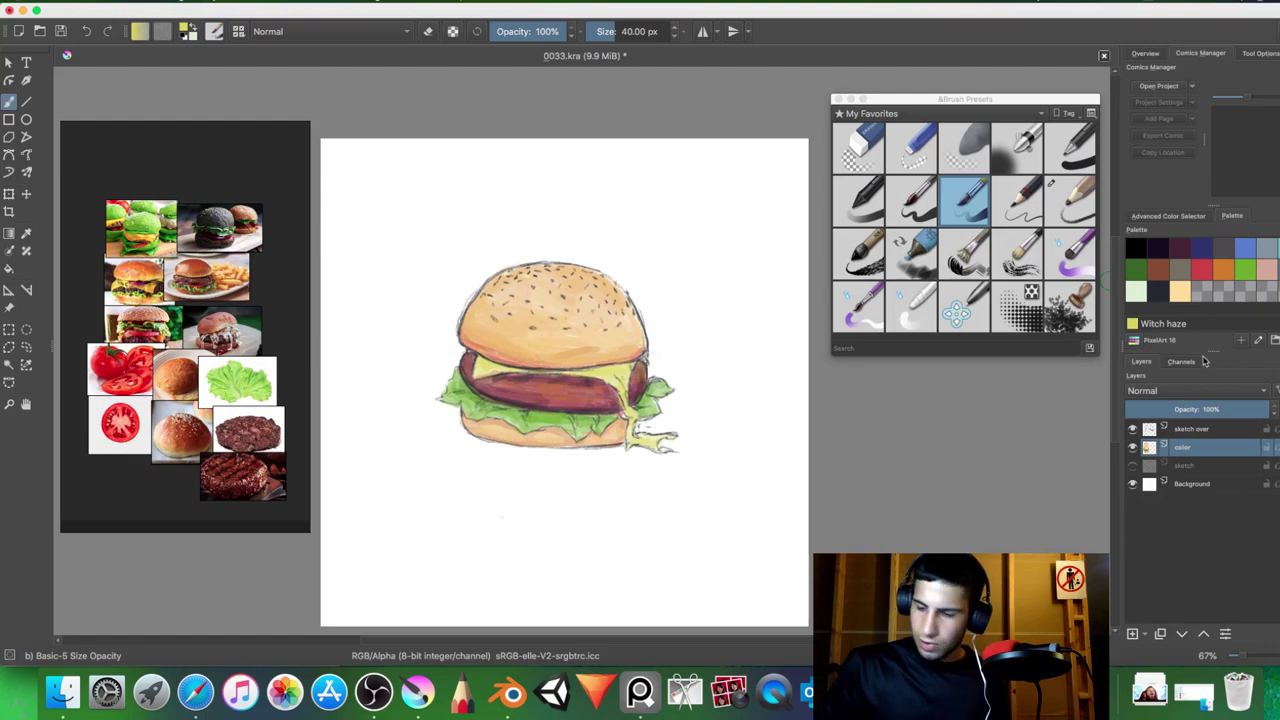
- Mix golden yellow and orange tones in the color selector and warm up the cheese slice and its drips with them
{"action": "left_click", "coordinate": [1198, 216]}
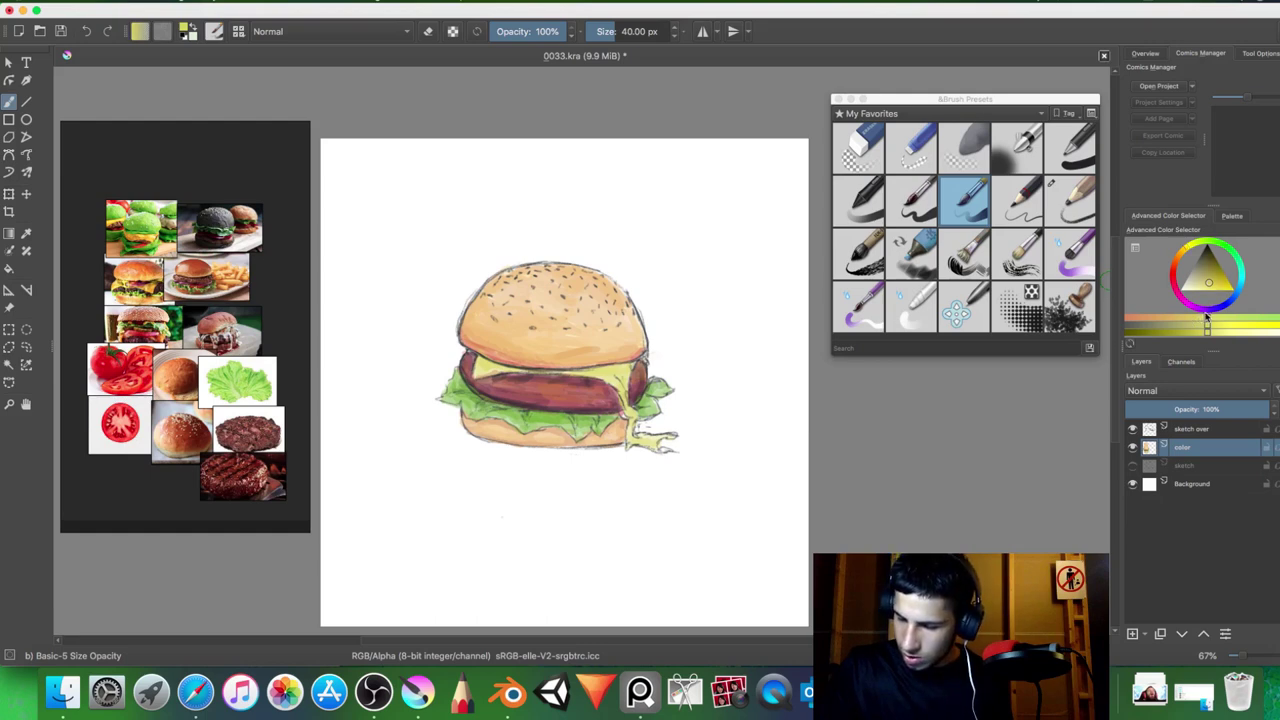
{"action": "mouse_move", "coordinate": [1200, 318]}
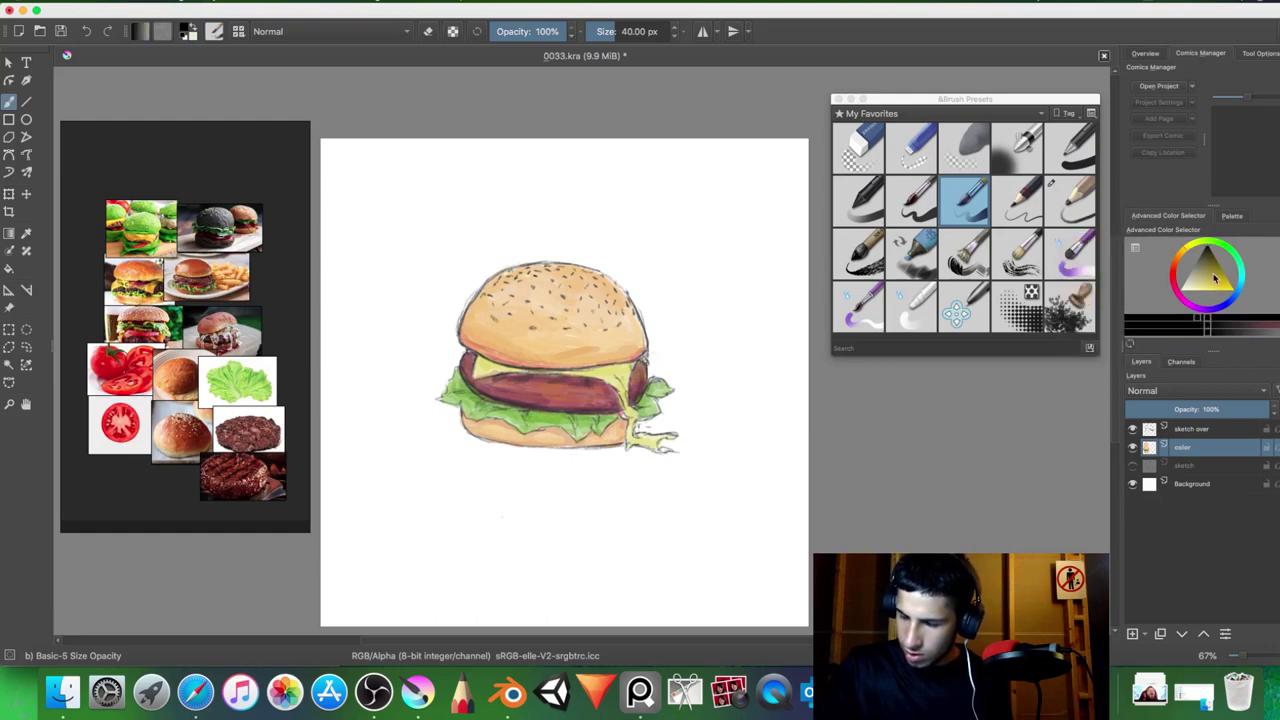
{"action": "left_click", "coordinate": [1214, 277]}
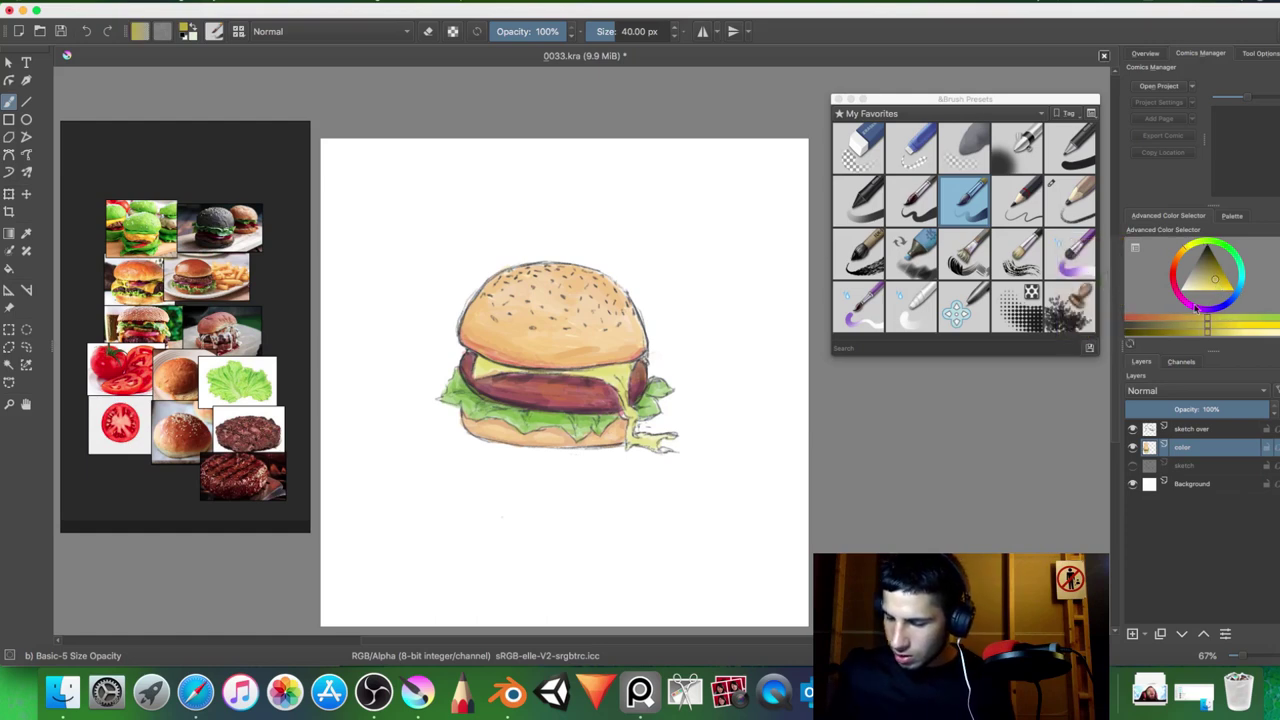
{"action": "mouse_move", "coordinate": [1194, 321]}
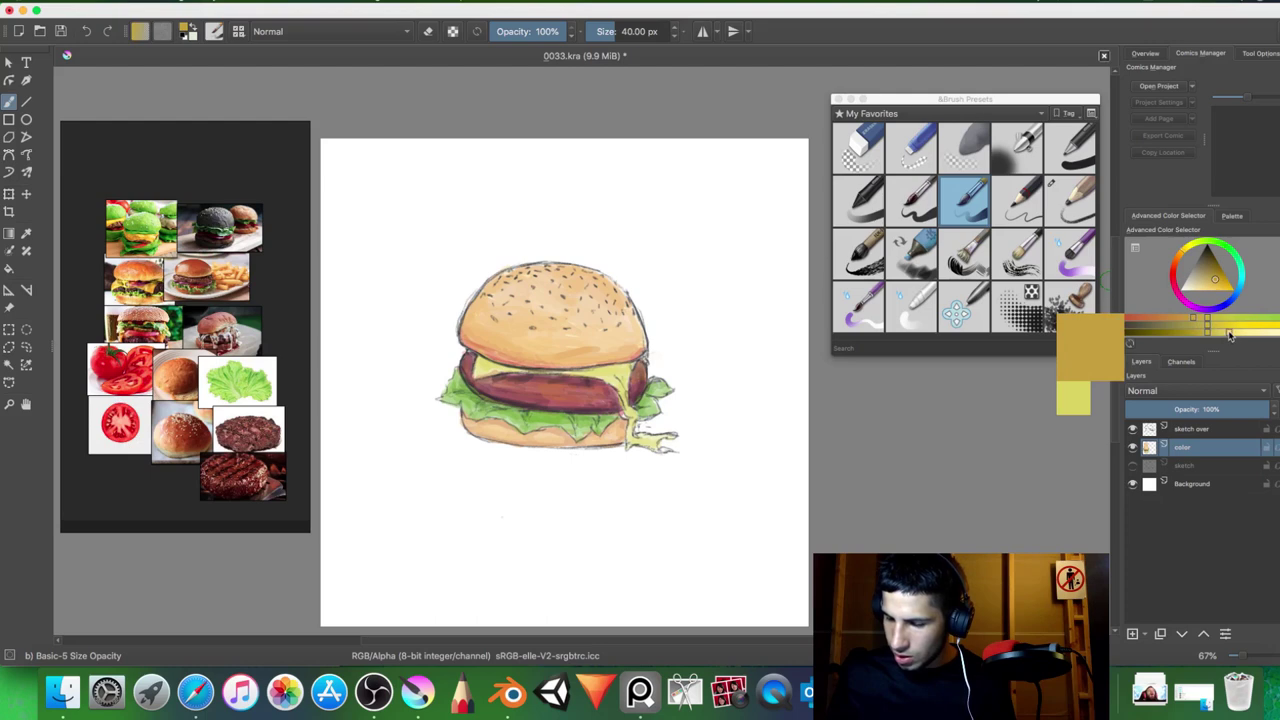
{"action": "left_click", "coordinate": [1229, 332]}
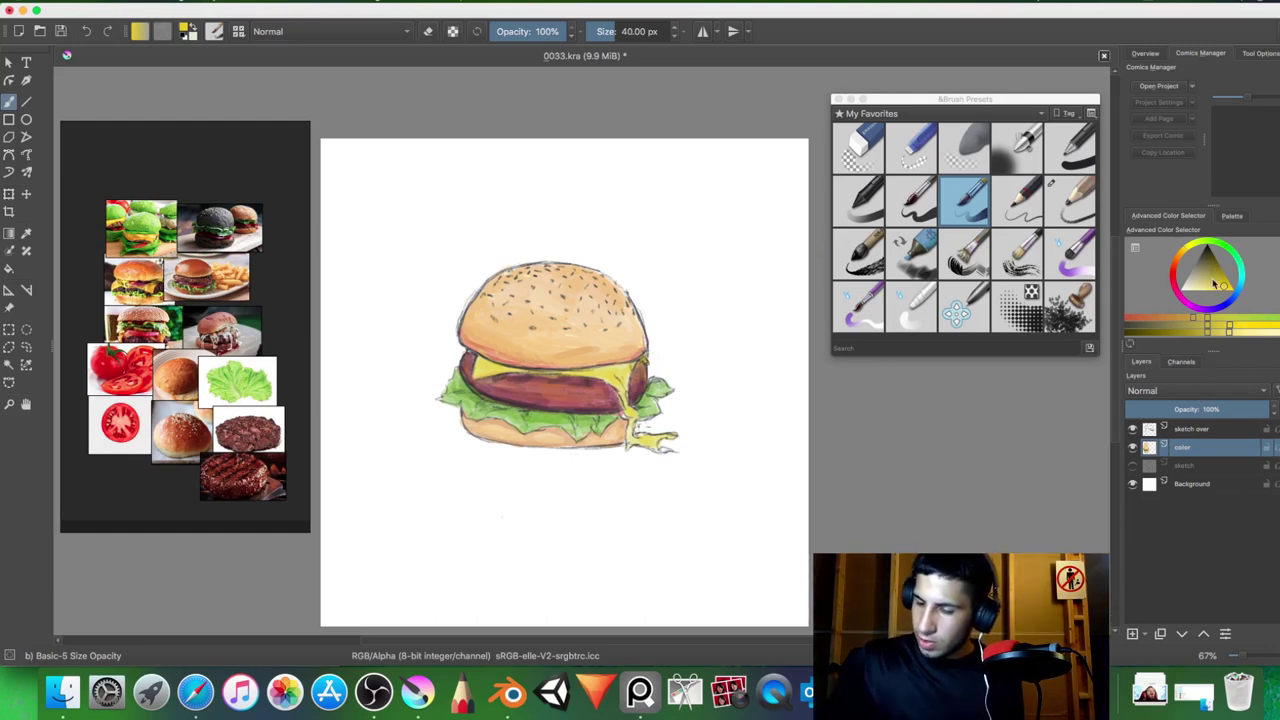
{"action": "left_click_drag", "start_coordinate": [1180, 265], "coordinate": [1185, 259]}
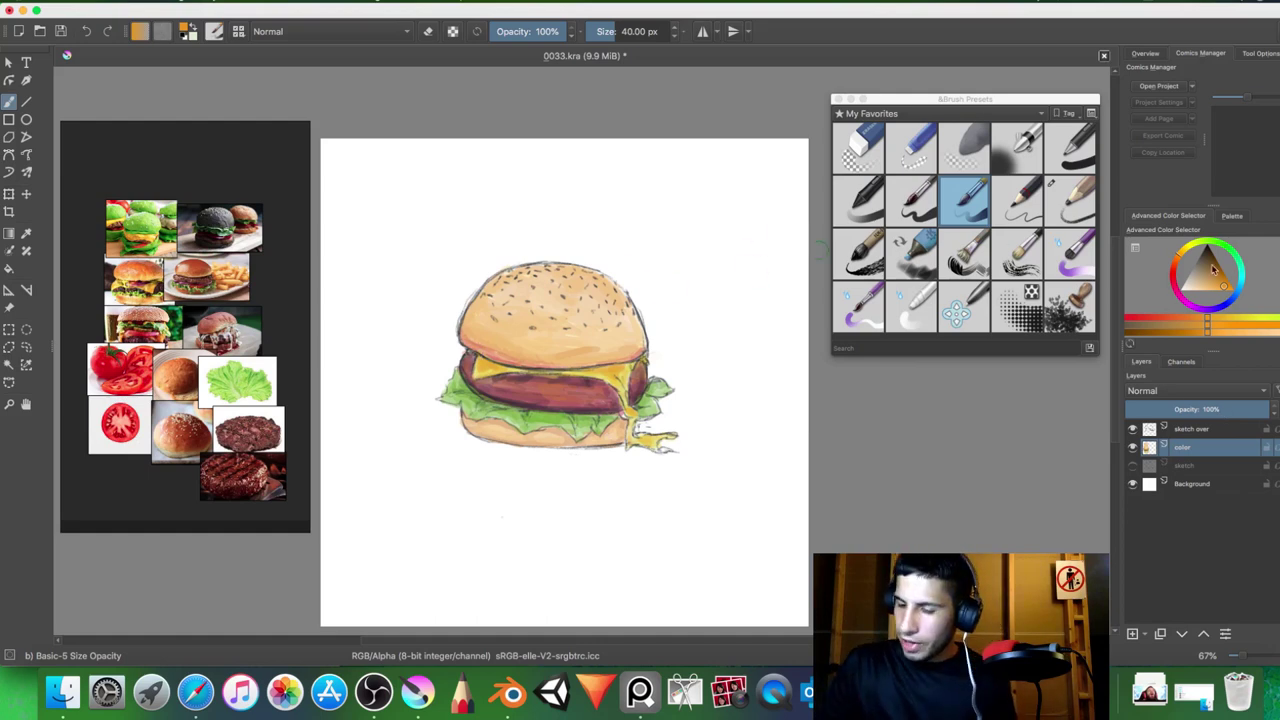
- Add a layer above the color layer and paint bright yellow light over the right side of the bun, cheese and lettuce
{"action": "left_click", "coordinate": [1192, 246]}
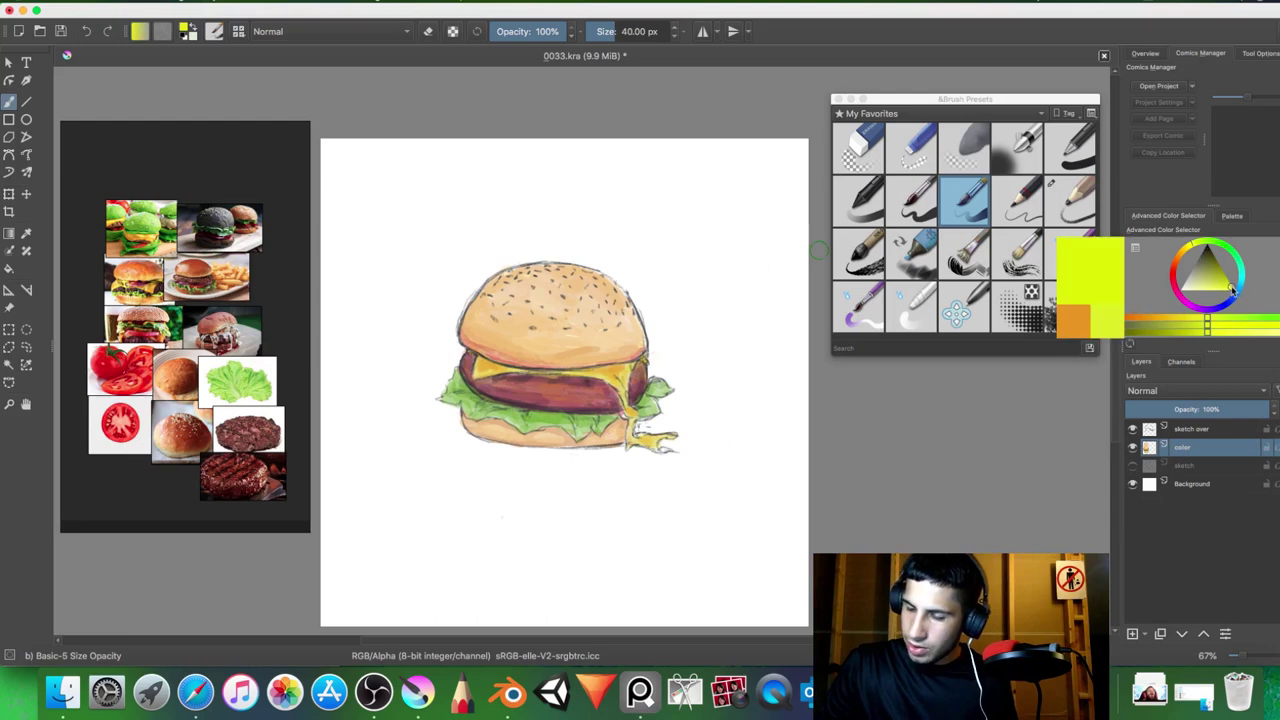
{"action": "left_click", "coordinate": [1138, 632]}
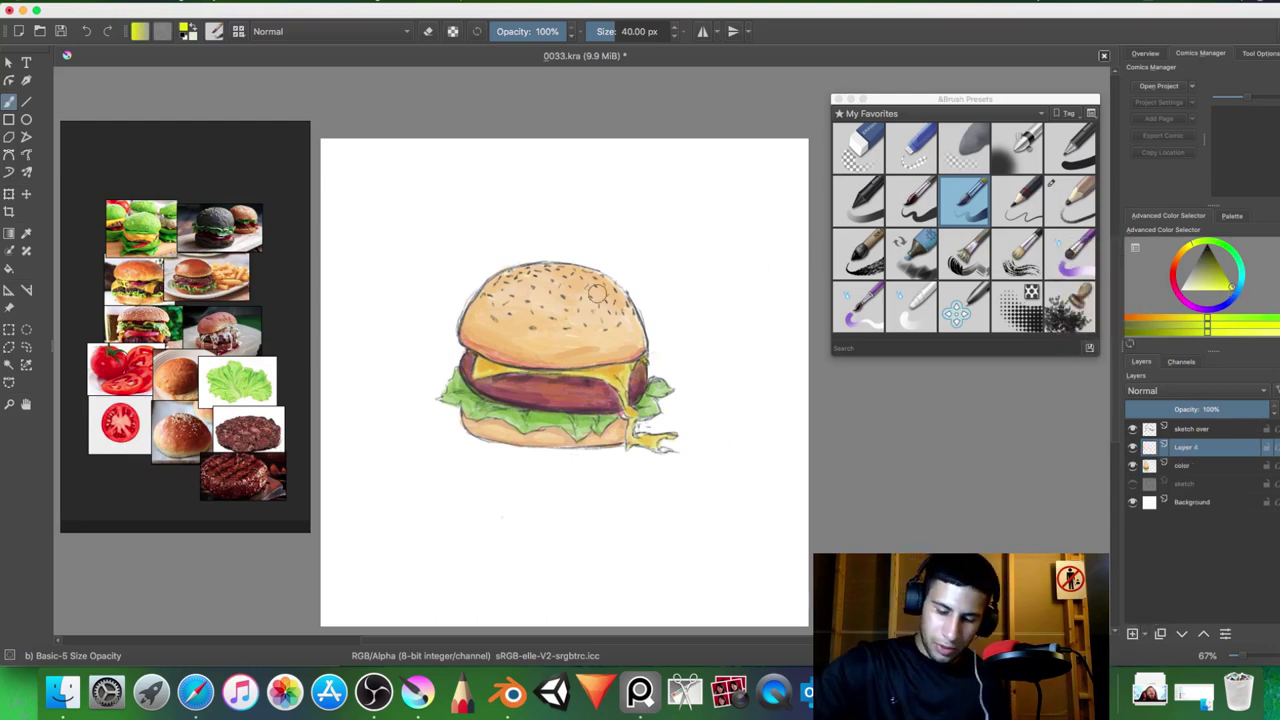
{"action": "left_click_drag", "start_coordinate": [598, 294], "coordinate": [594, 298]}
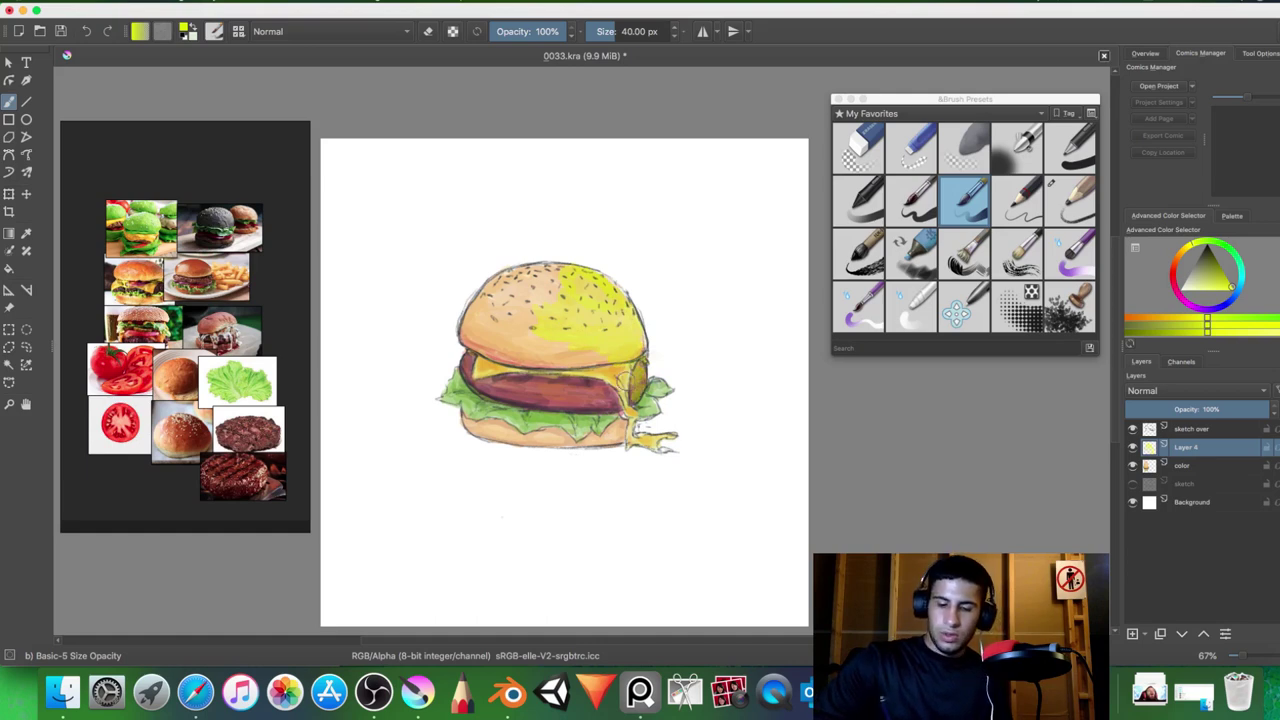
{"action": "left_click_drag", "start_coordinate": [646, 410], "coordinate": [658, 387]}
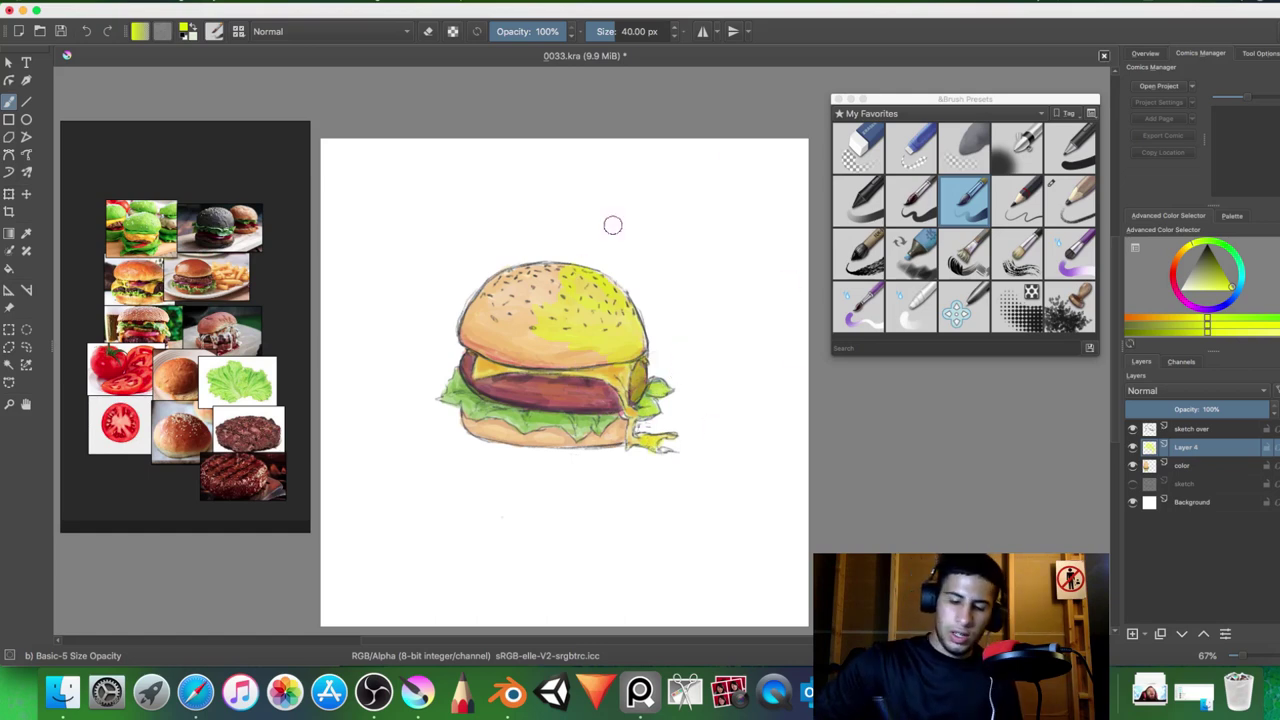
- Switch to the Blender Basic brush and set the yellow light layer's opacity to 63%
{"action": "left_click_drag", "start_coordinate": [1246, 415], "coordinate": [1206, 409]}
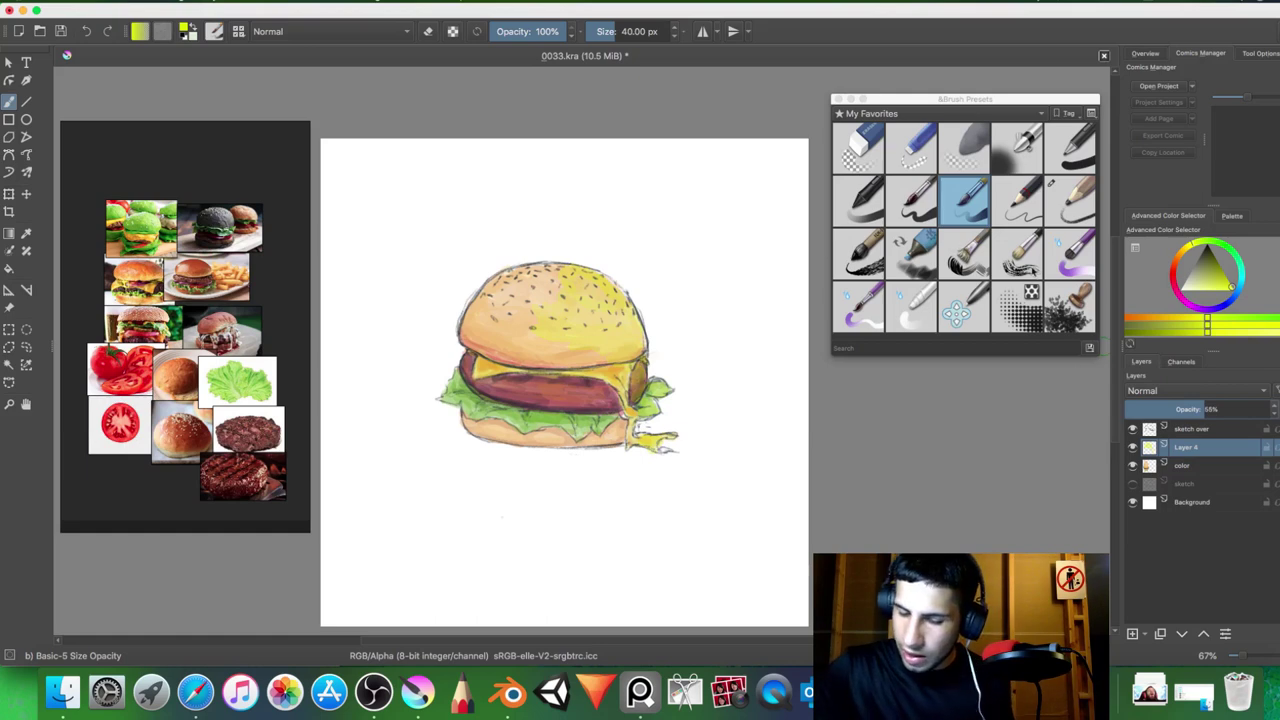
{"action": "left_click", "coordinate": [921, 302]}
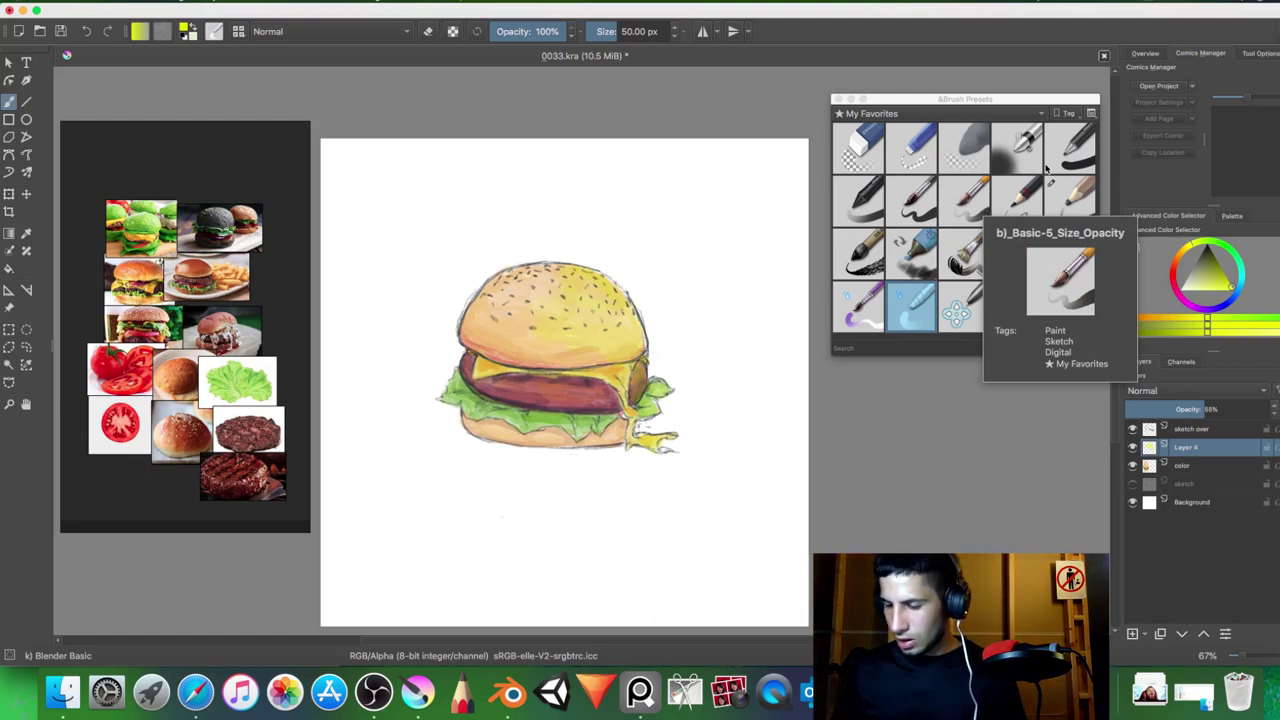
{"action": "left_click", "coordinate": [1200, 409]}
{"action": "left_click_drag", "start_coordinate": [1200, 409], "coordinate": [1150, 413]}
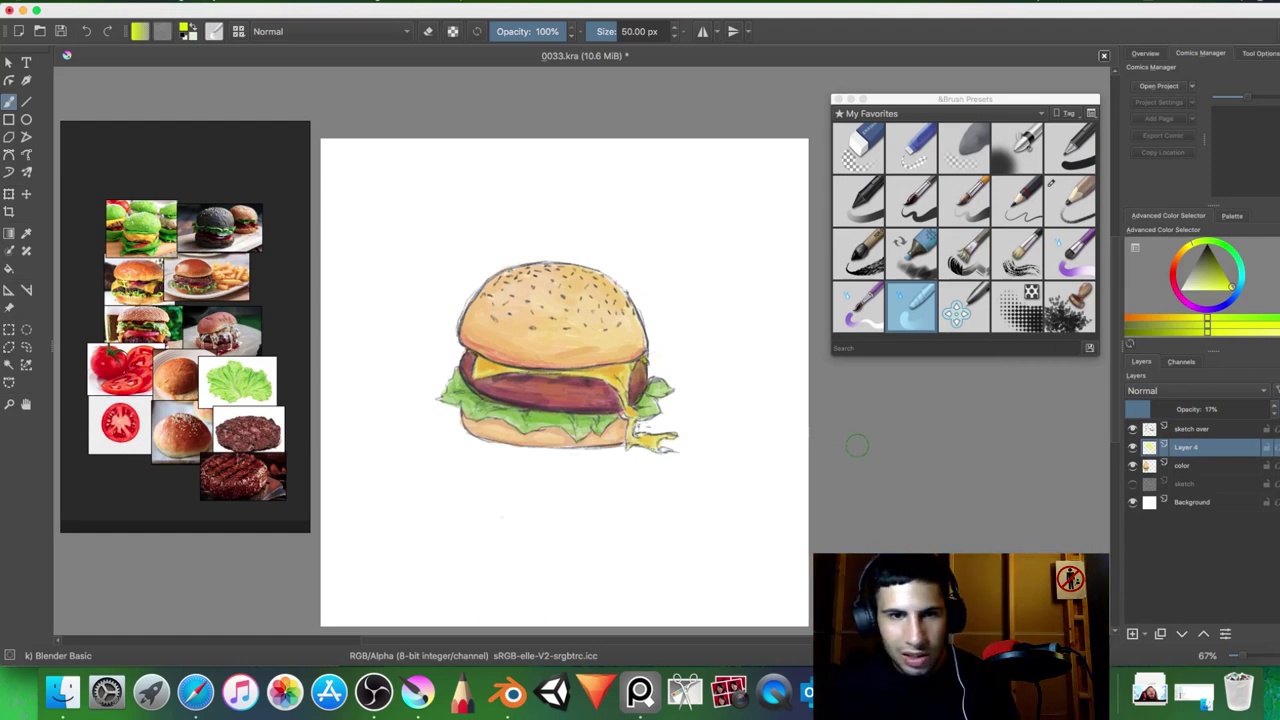
{"action": "left_click_drag", "start_coordinate": [1151, 412], "coordinate": [1214, 411]}
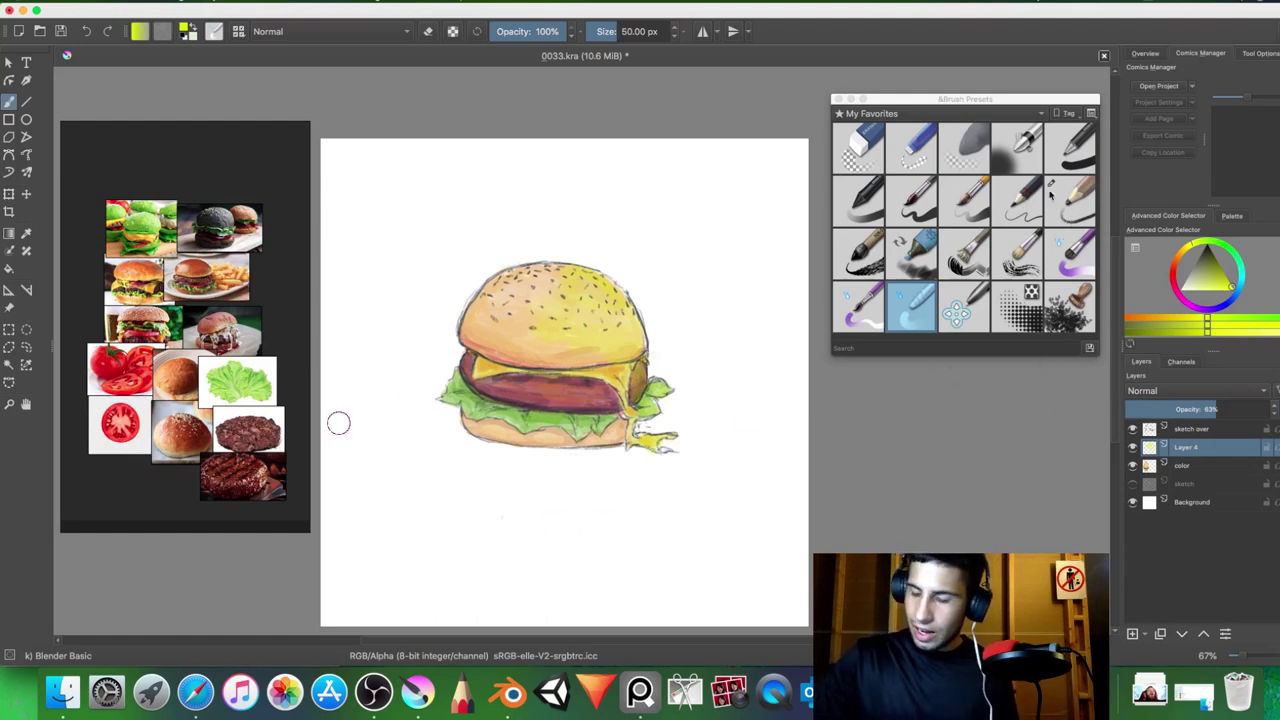
- Show the rough sketch layer and try a bright yellow Basic-5 Size Opacity brush line for a plate beneath the burger
{"action": "left_click", "coordinate": [965, 222]}
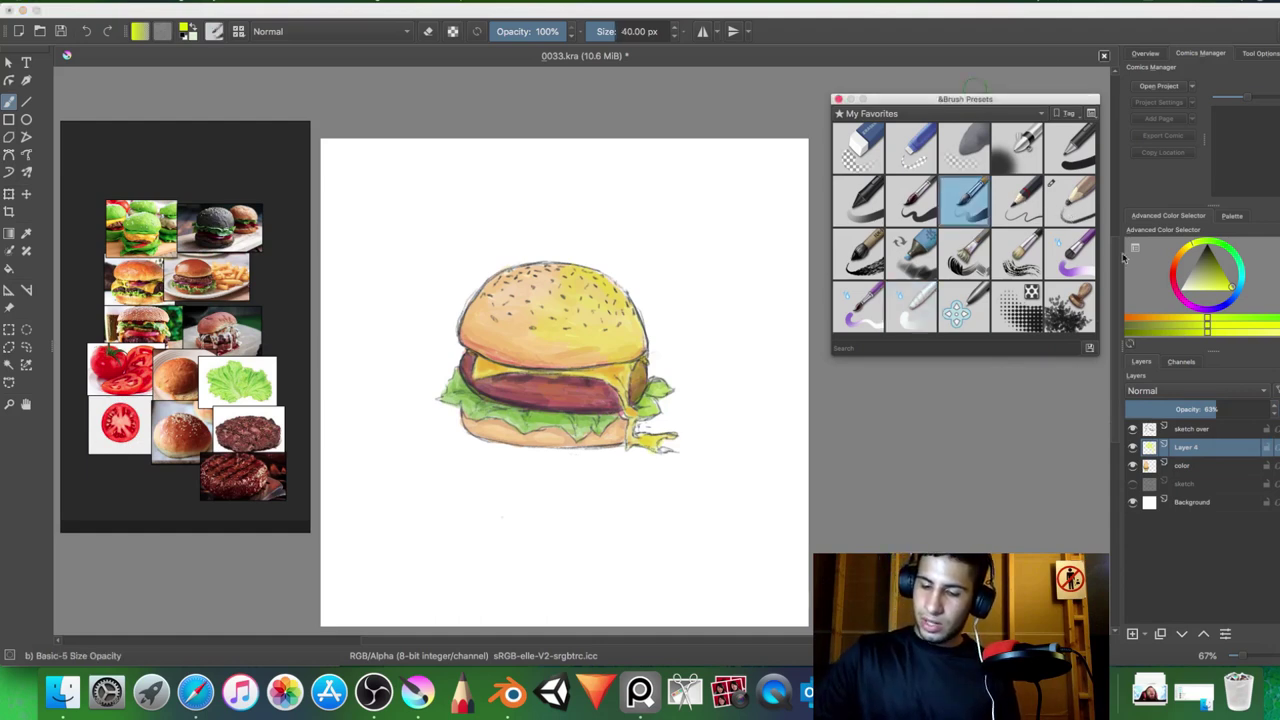
{"action": "left_click", "coordinate": [1133, 484]}
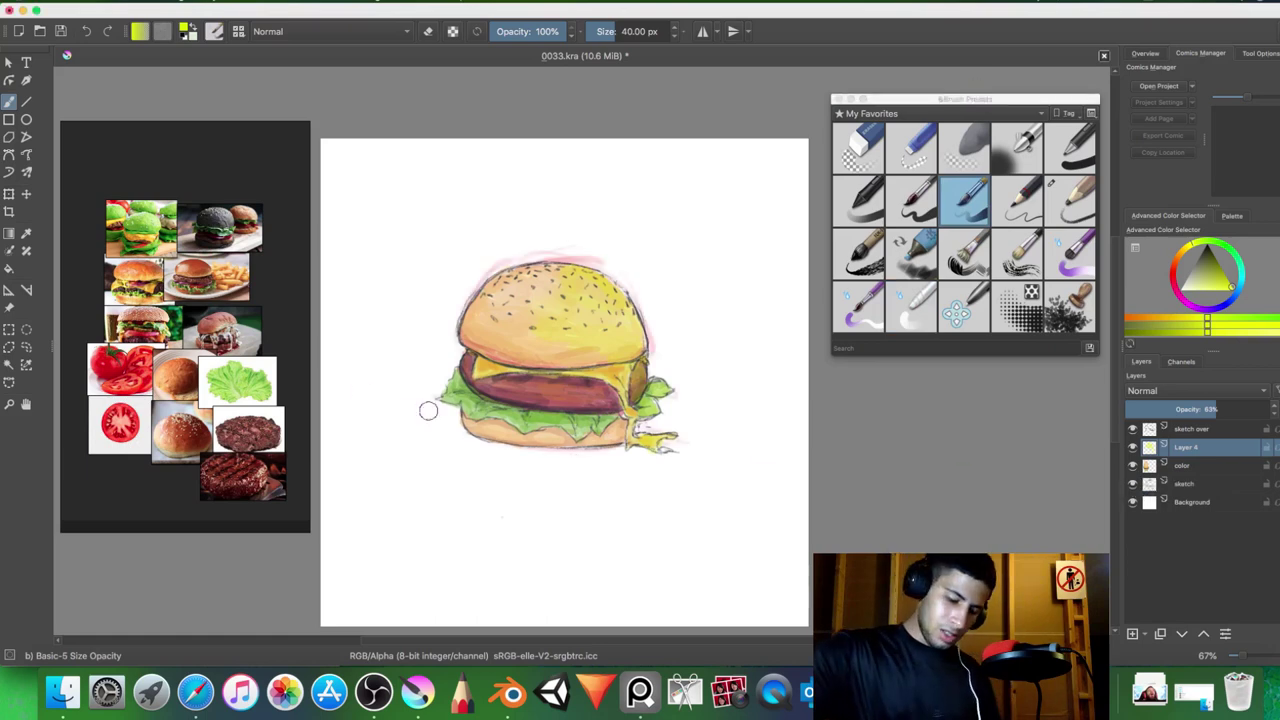
{"action": "mouse_move", "coordinate": [354, 420]}
{"action": "left_mouse_down"}
{"action": "mouse_move", "coordinate": [533, 451]}
{"action": "mouse_move", "coordinate": [620, 450]}
{"action": "left_mouse_up"}
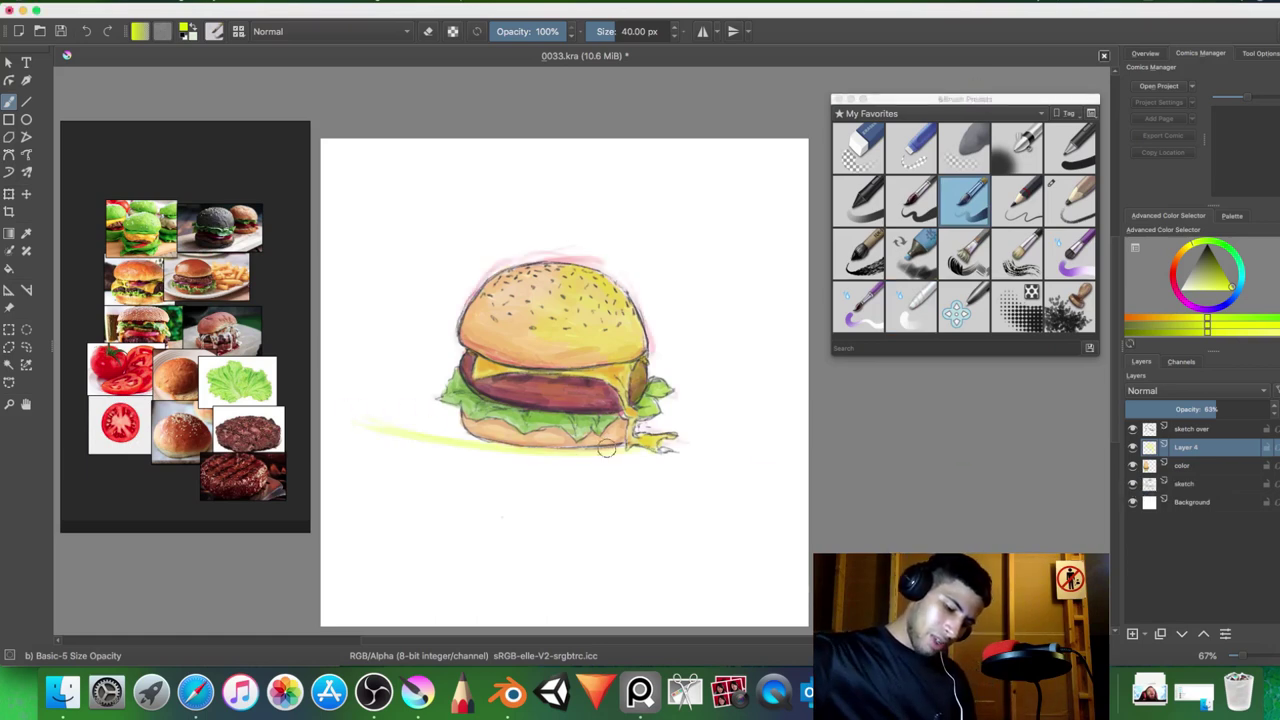
{"action": "key", "text": "ctrl+z"}
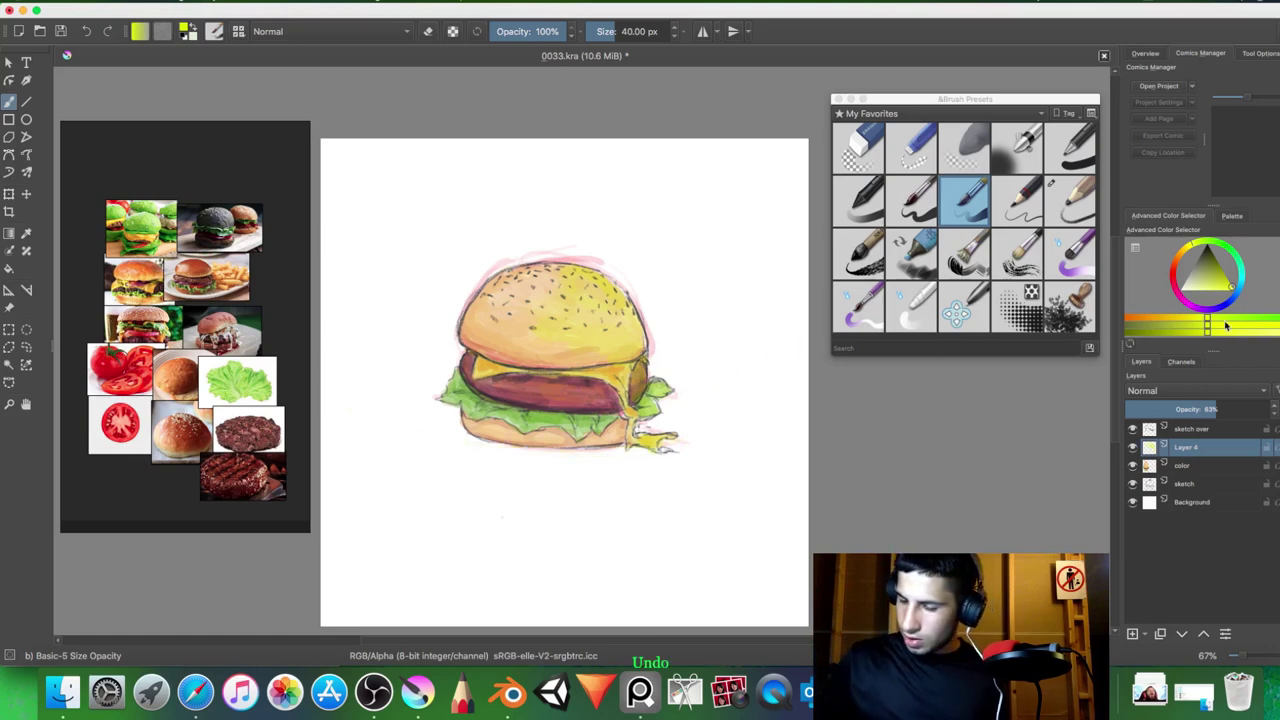
- Rough in a wide plate beneath the burger on the sketch layer using Color 35, drawing its rim, underside and right edge
{"action": "left_click", "coordinate": [1232, 215]}
{"action": "left_click", "coordinate": [1158, 291]}
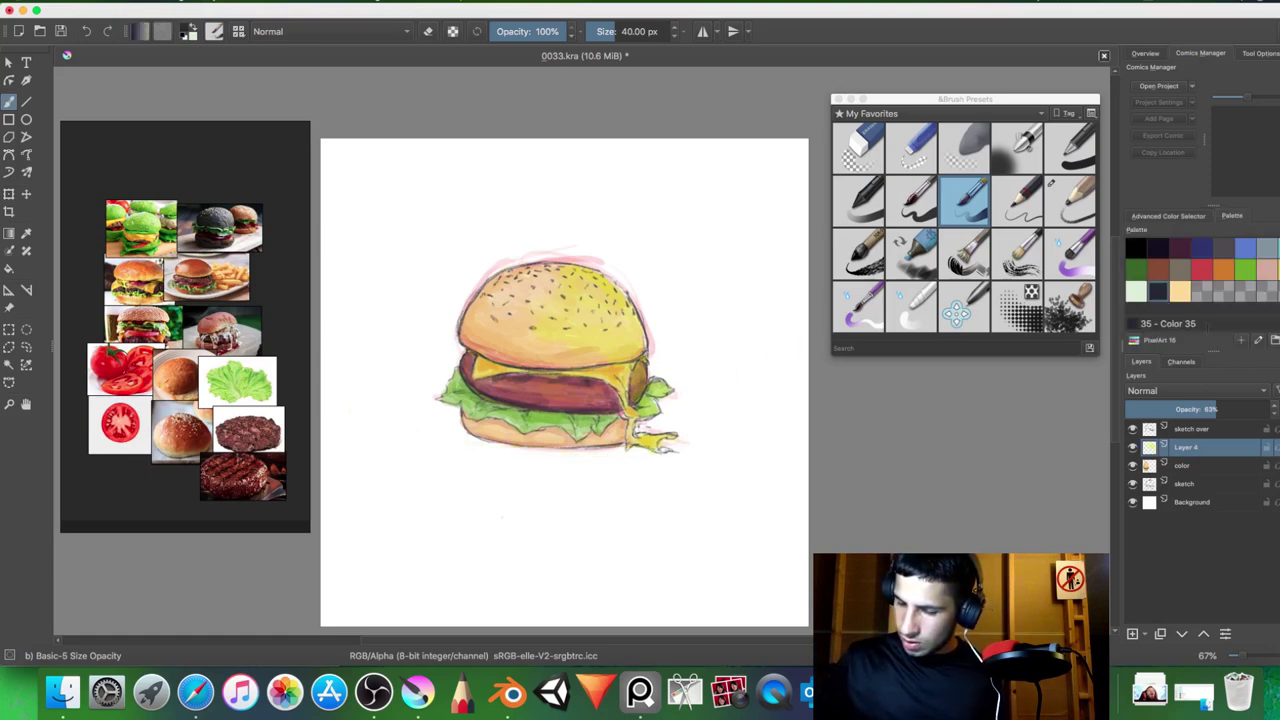
{"action": "left_click", "coordinate": [1208, 487]}
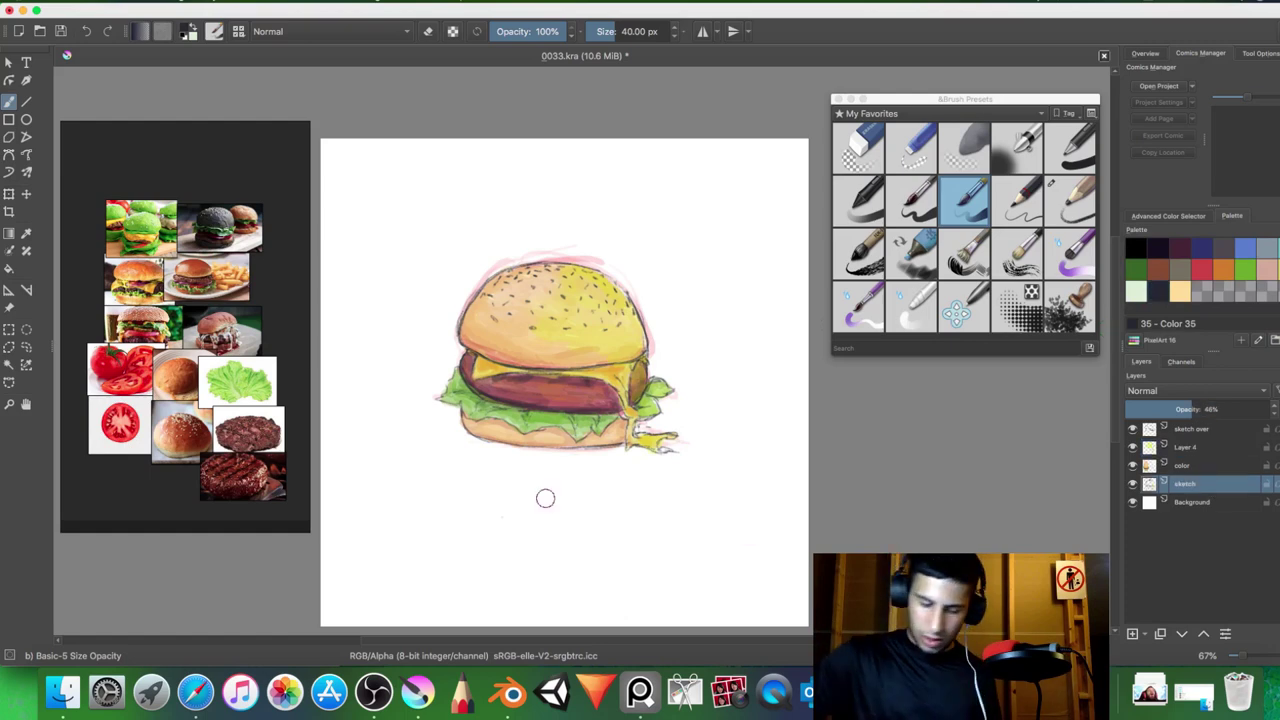
{"action": "mouse_move", "coordinate": [362, 415]}
{"action": "left_mouse_down"}
{"action": "mouse_move", "coordinate": [522, 458]}
{"action": "mouse_move", "coordinate": [444, 444]}
{"action": "mouse_move", "coordinate": [712, 455]}
{"action": "mouse_move", "coordinate": [750, 440]}
{"action": "mouse_move", "coordinate": [445, 405]}
{"action": "mouse_move", "coordinate": [509, 414]}
{"action": "left_mouse_up"}
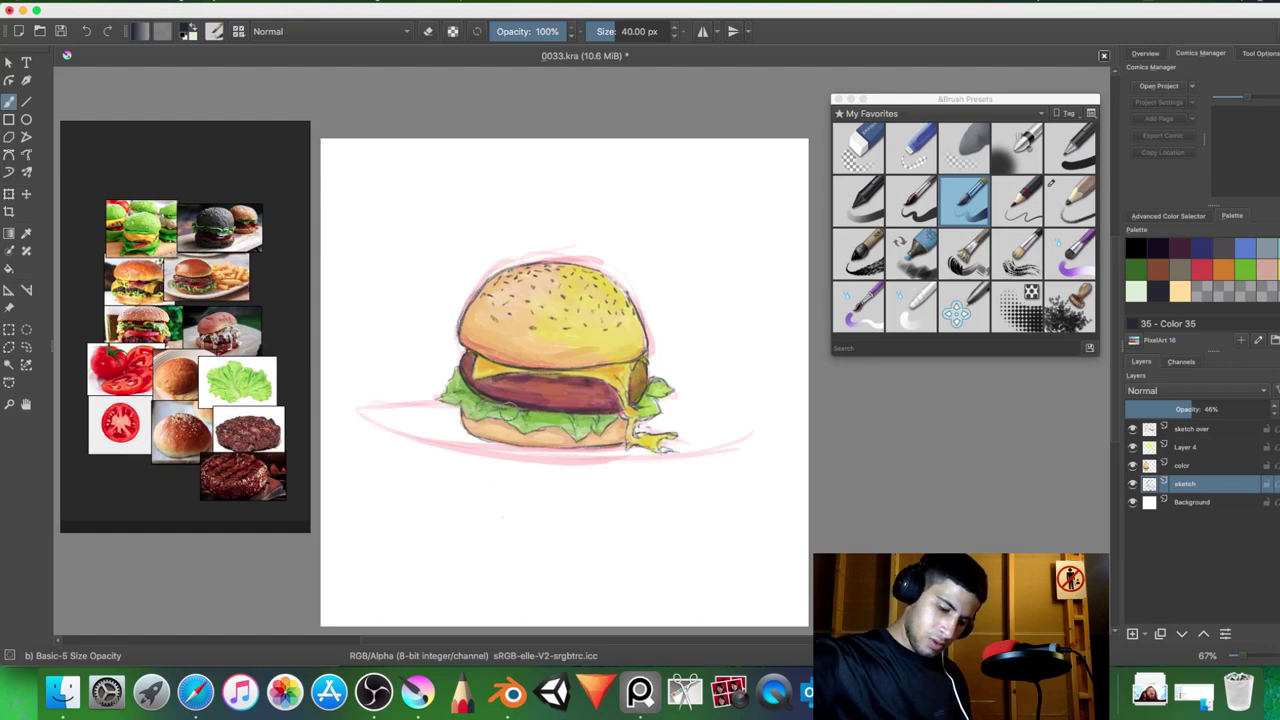
{"action": "left_click_drag", "start_coordinate": [644, 418], "coordinate": [776, 421]}
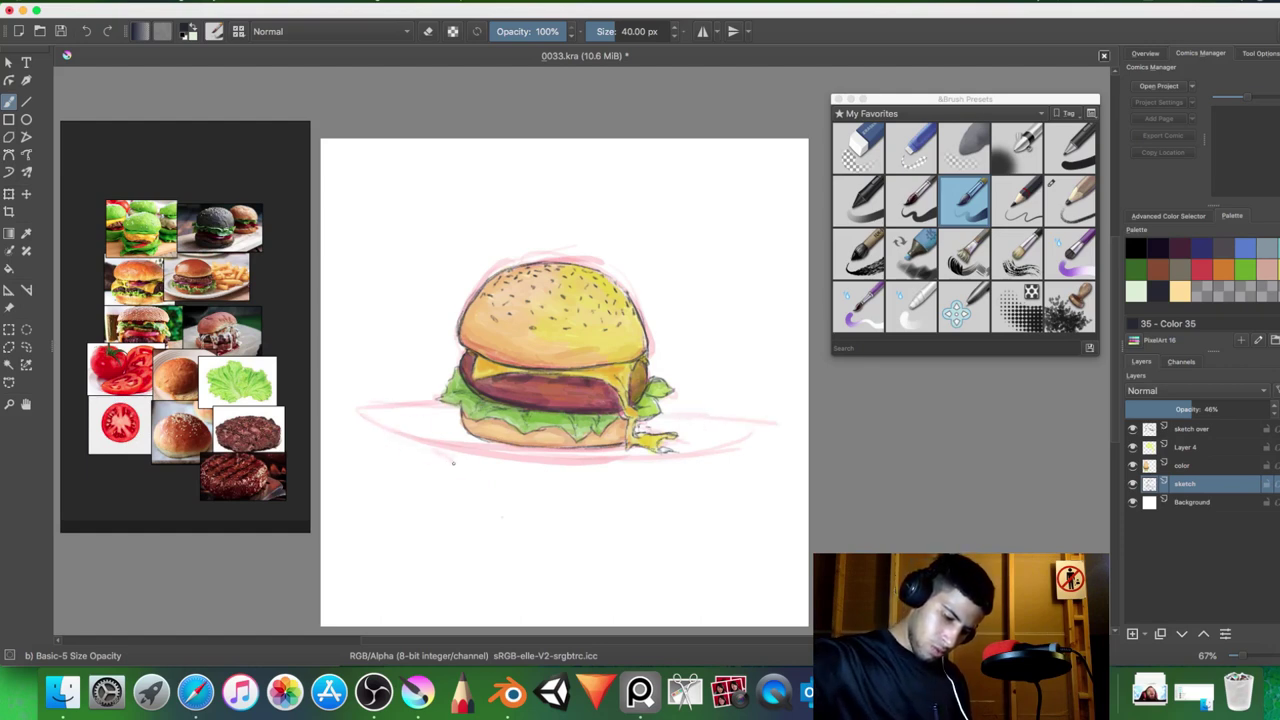
{"action": "left_click_drag", "start_coordinate": [470, 475], "coordinate": [659, 480]}
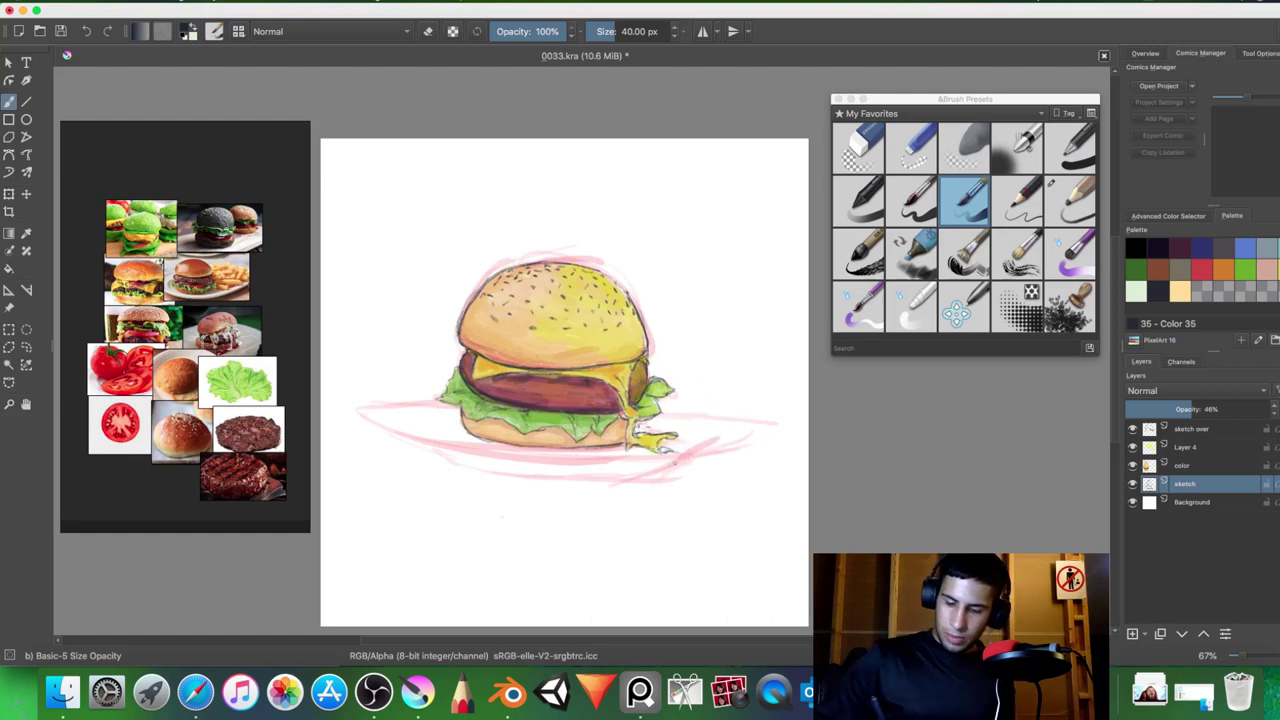
{"action": "mouse_move", "coordinate": [740, 429]}
{"action": "left_mouse_down"}
{"action": "mouse_move", "coordinate": [699, 451]}
{"action": "mouse_move", "coordinate": [776, 420]}
{"action": "left_mouse_up"}
{"action": "mouse_move", "coordinate": [486, 440]}
{"action": "left_mouse_down"}
{"action": "mouse_move", "coordinate": [371, 411]}
{"action": "mouse_move", "coordinate": [528, 449]}
{"action": "mouse_move", "coordinate": [764, 424]}
{"action": "left_mouse_up"}
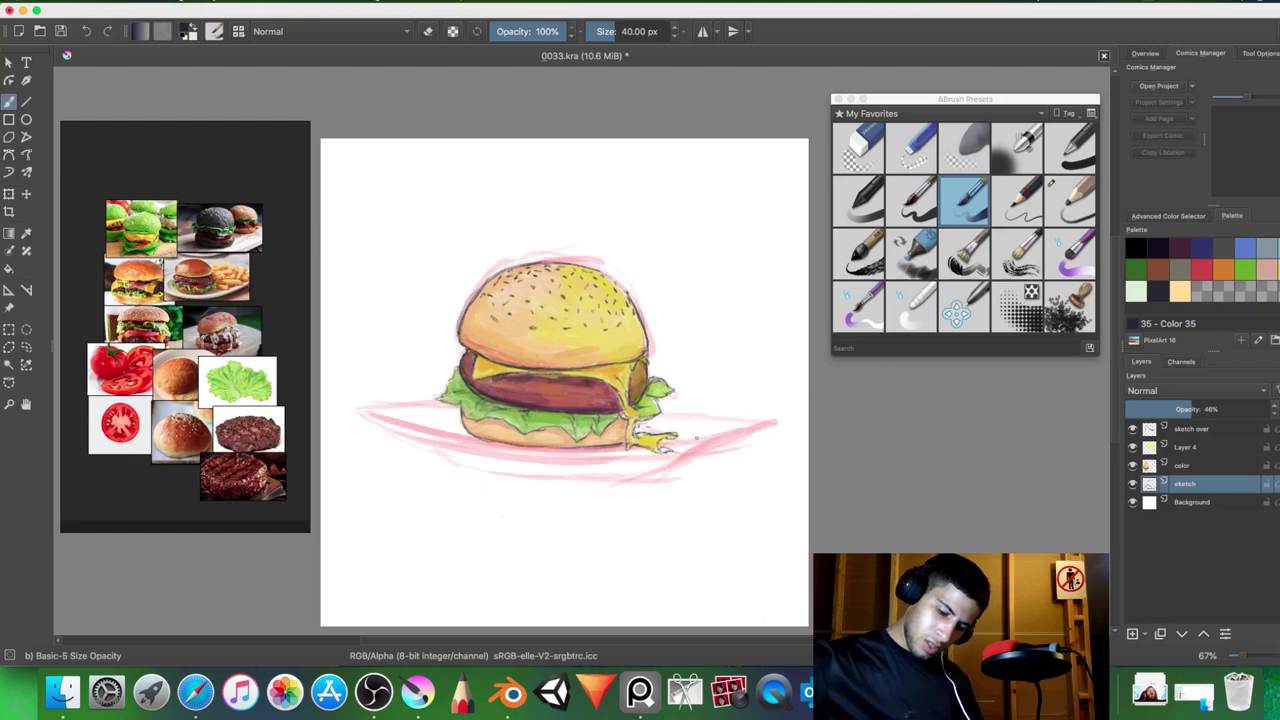
{"action": "left_click_drag", "start_coordinate": [676, 428], "coordinate": [764, 427]}
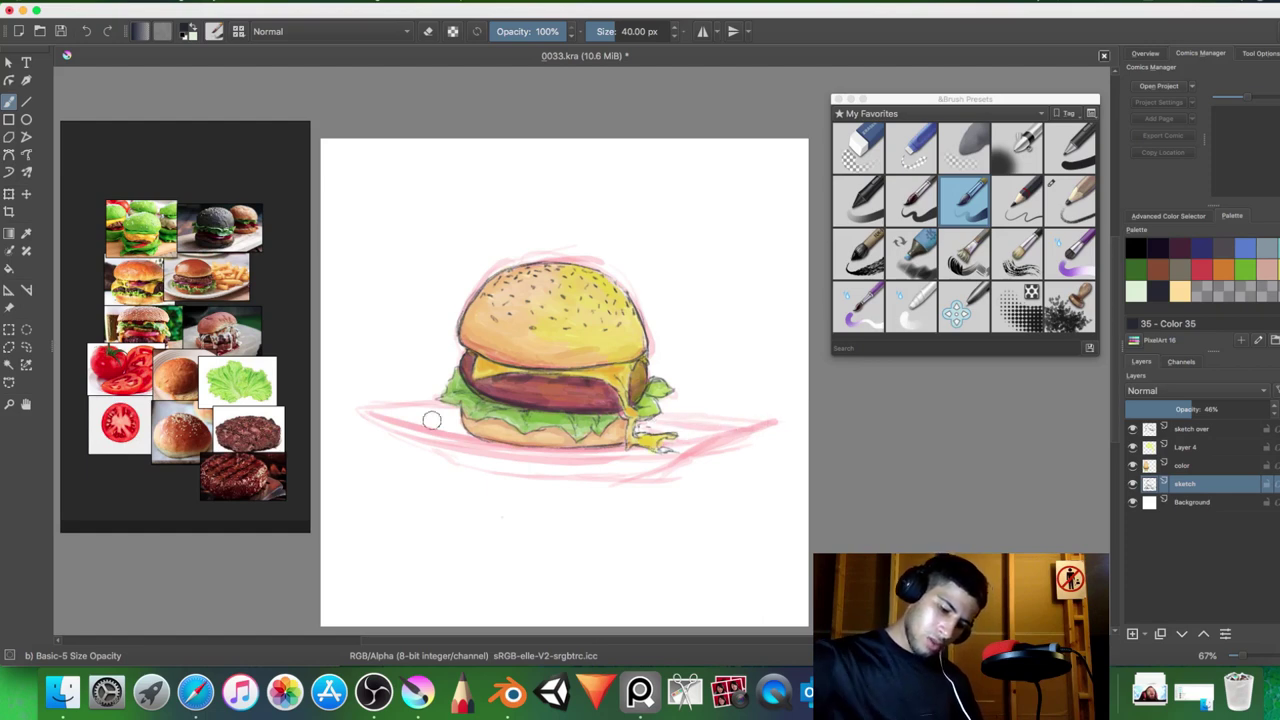
{"action": "left_click_drag", "start_coordinate": [362, 409], "coordinate": [460, 413]}
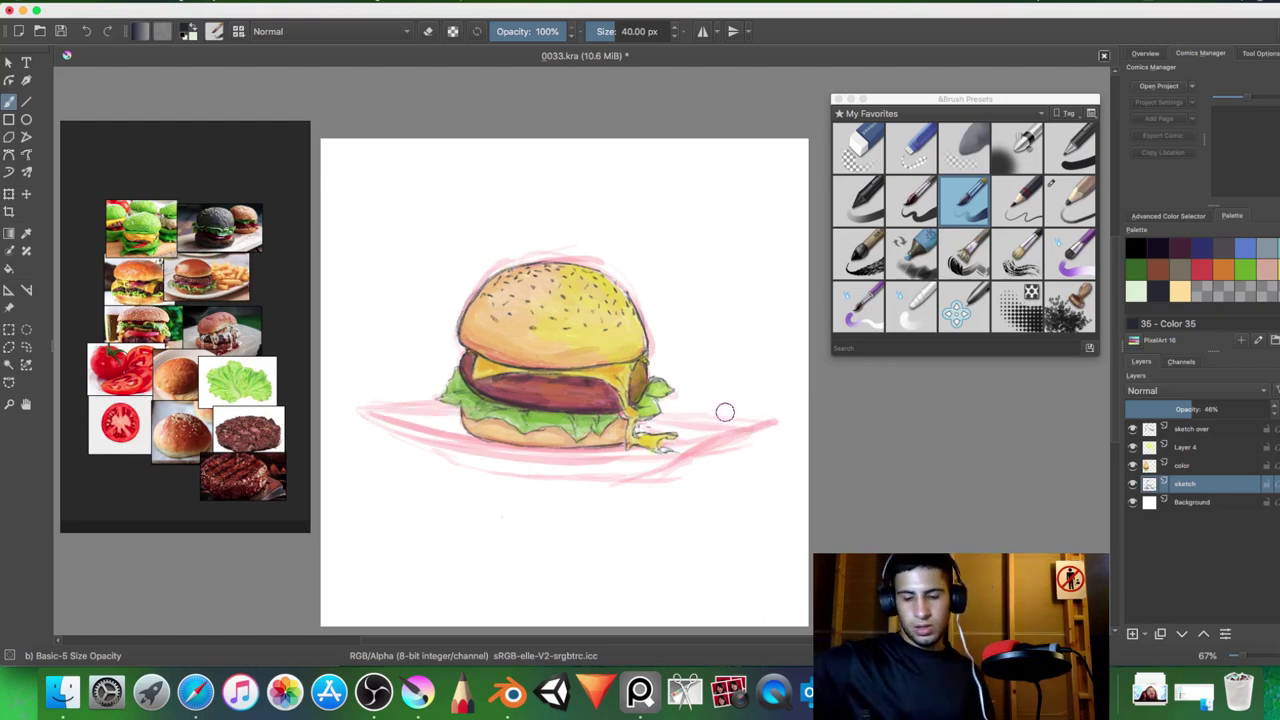
{"action": "key", "text": "/"}
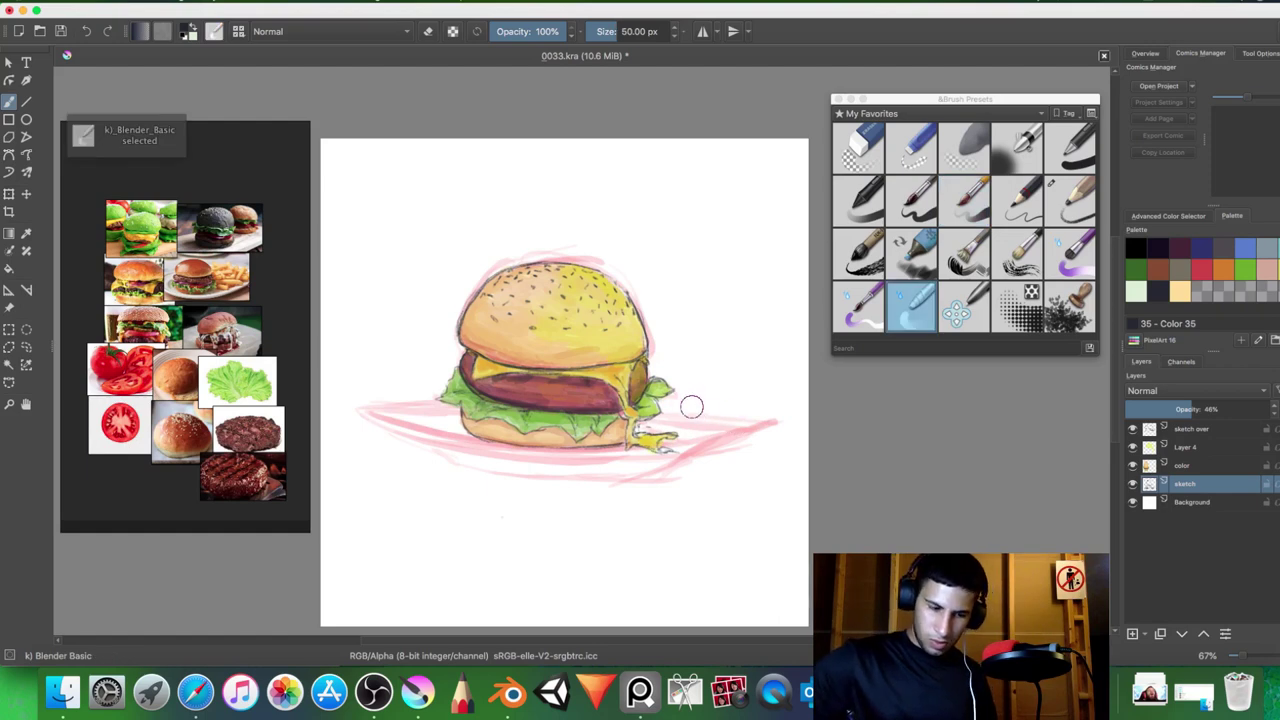
{"action": "key", "text": "/"}
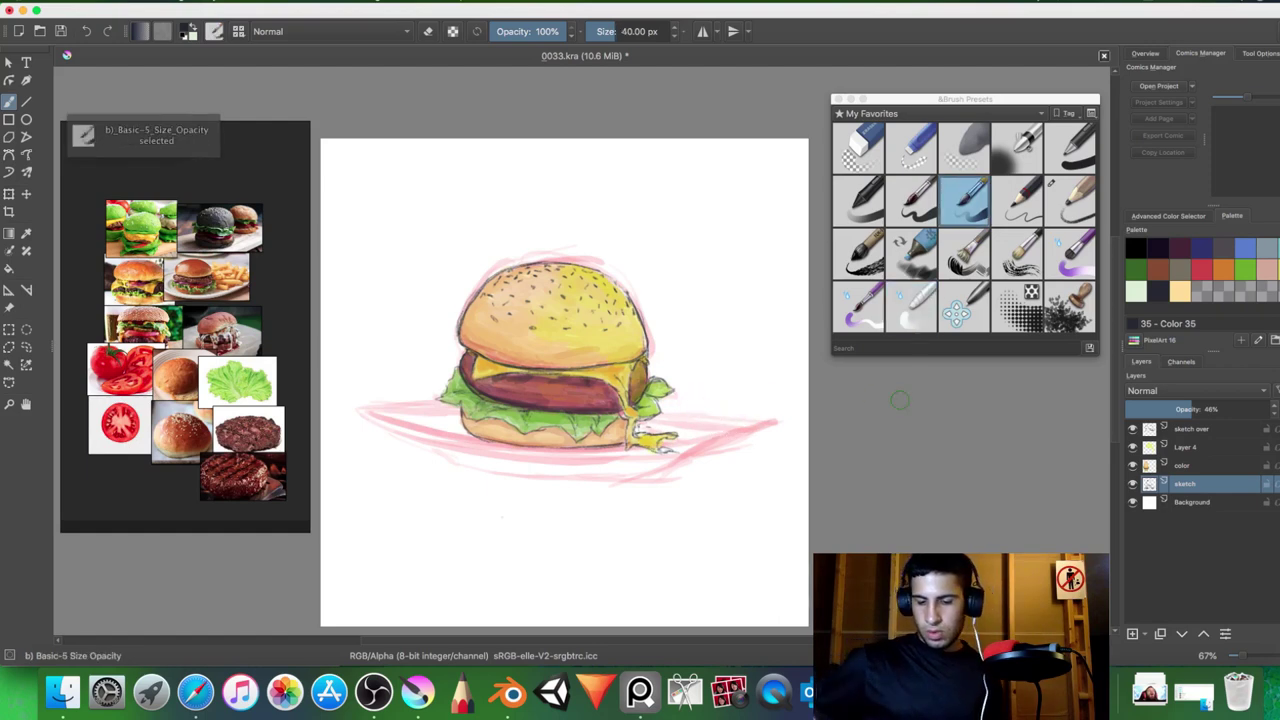
- Outline the plate's inner front edge and right-hand rim on the sketch over layer with the Pencil-3 Large 4B brush
{"action": "left_click", "coordinate": [1185, 430]}
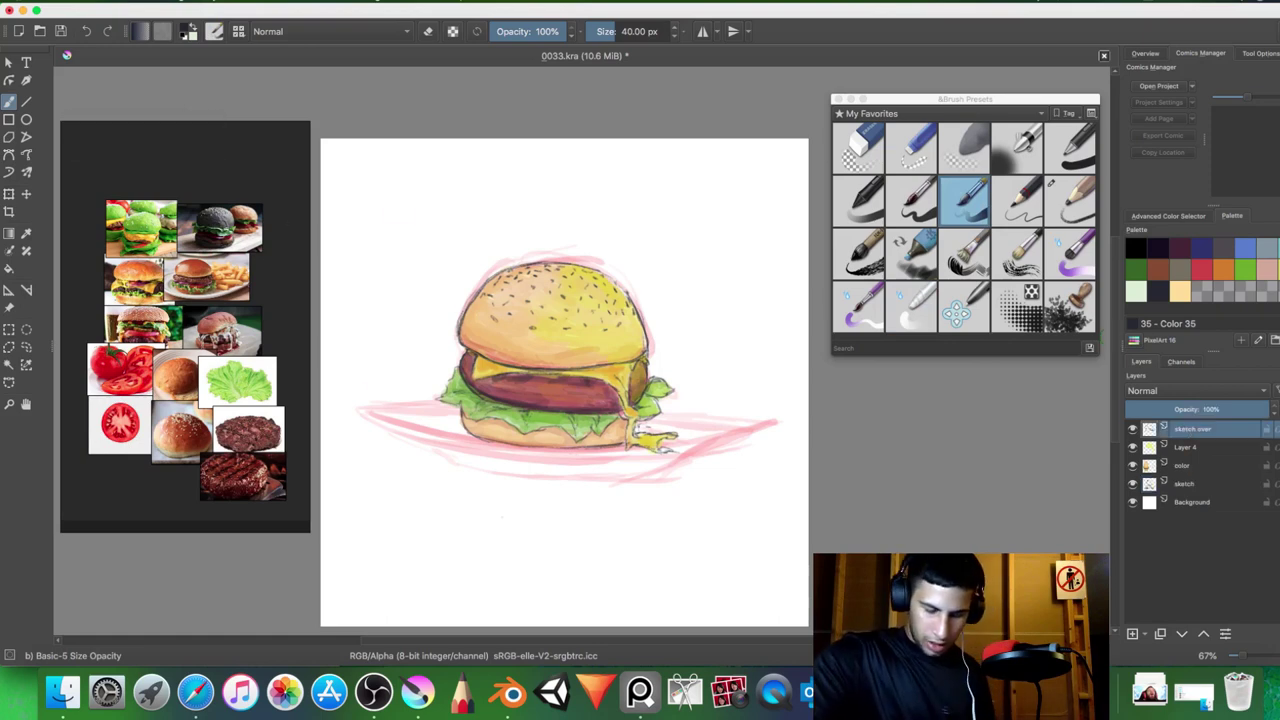
{"action": "left_click", "coordinate": [1049, 210]}
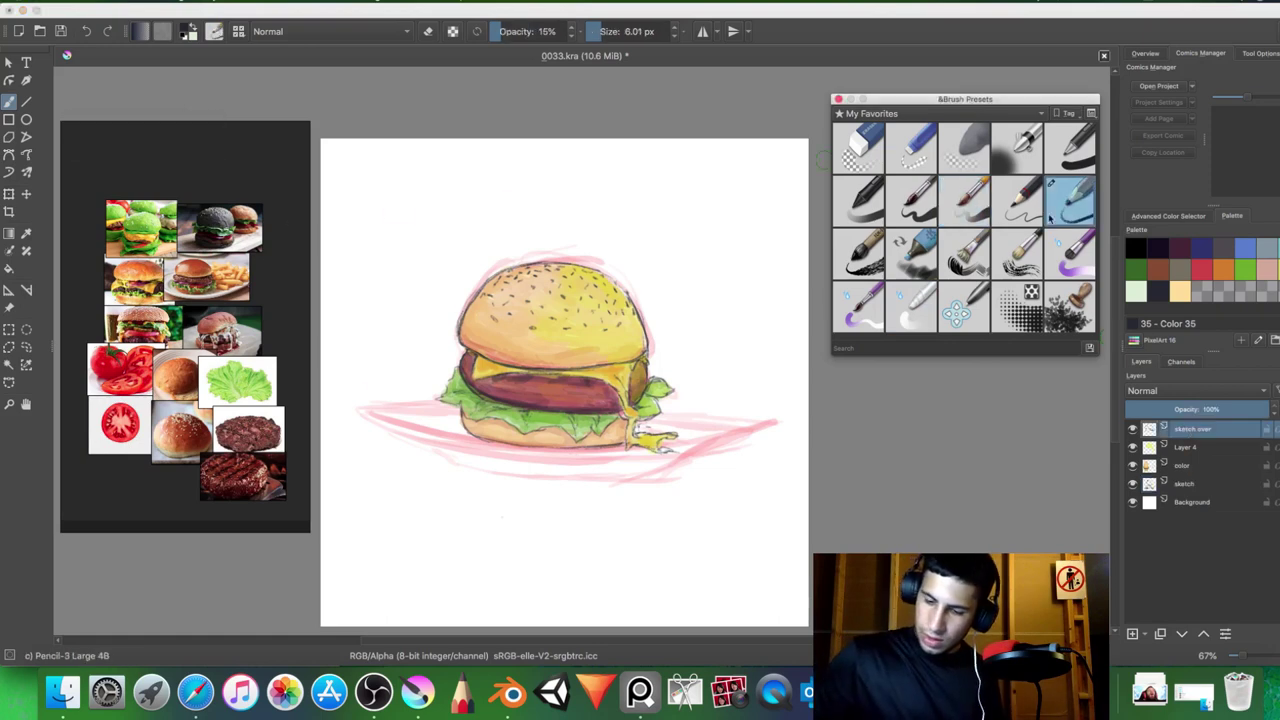
{"action": "mouse_move", "coordinate": [458, 438]}
{"action": "left_mouse_down"}
{"action": "mouse_move", "coordinate": [366, 412]}
{"action": "mouse_move", "coordinate": [476, 447]}
{"action": "mouse_move", "coordinate": [622, 458]}
{"action": "left_mouse_up"}
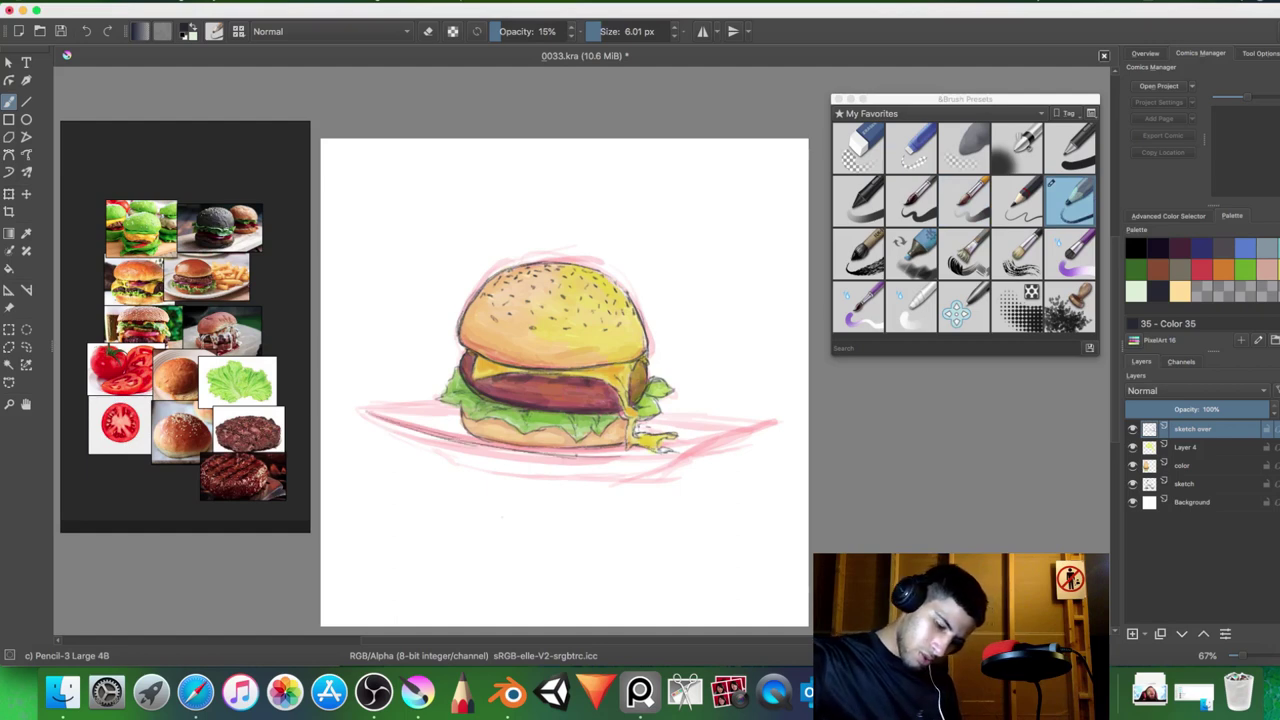
{"action": "mouse_move", "coordinate": [544, 454]}
{"action": "left_mouse_down"}
{"action": "mouse_move", "coordinate": [654, 459]}
{"action": "mouse_move", "coordinate": [754, 436]}
{"action": "left_mouse_up"}
{"action": "left_click_drag", "start_coordinate": [650, 428], "coordinate": [744, 434]}
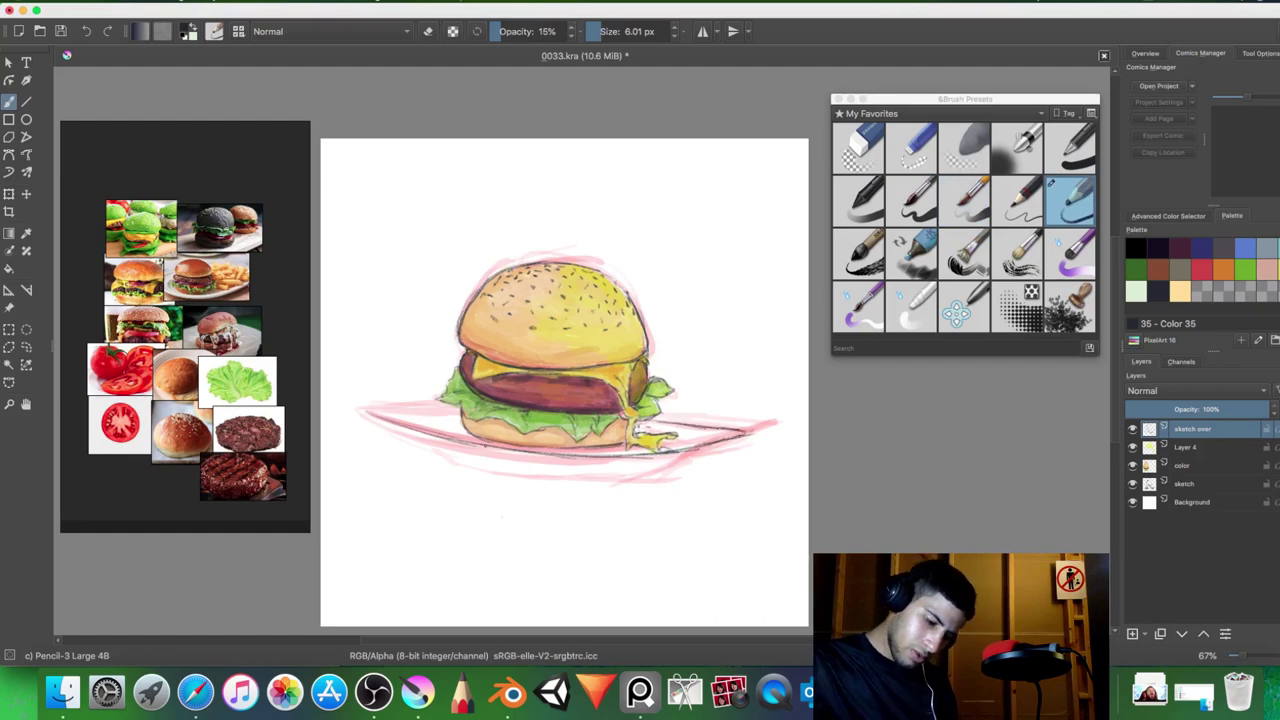
- Pencil in the plate's left end and the outer front edge of its rim, curving across to the right tip
{"action": "mouse_move", "coordinate": [384, 410]}
{"action": "left_mouse_down"}
{"action": "mouse_move", "coordinate": [456, 409]}
{"action": "mouse_move", "coordinate": [400, 414]}
{"action": "mouse_move", "coordinate": [446, 428]}
{"action": "left_mouse_up"}
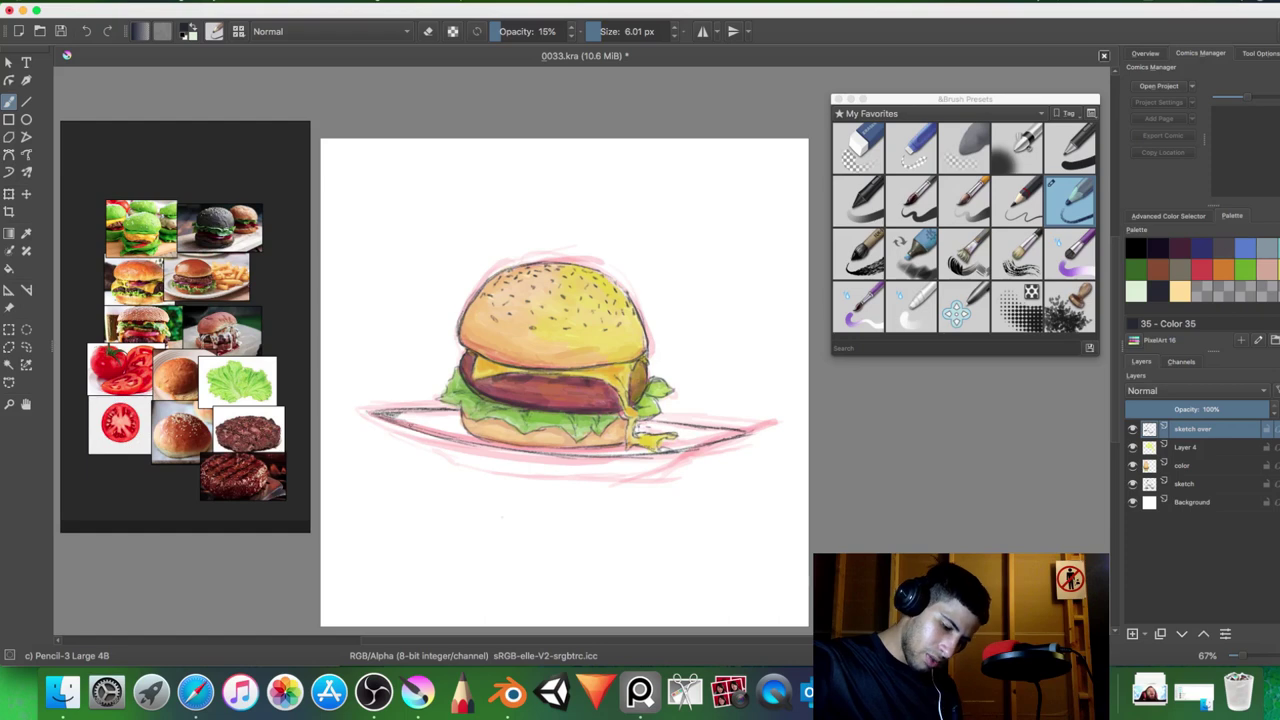
{"action": "left_click_drag", "start_coordinate": [368, 418], "coordinate": [504, 462]}
{"action": "mouse_move", "coordinate": [406, 436]}
{"action": "left_mouse_down"}
{"action": "mouse_move", "coordinate": [552, 466]}
{"action": "mouse_move", "coordinate": [740, 441]}
{"action": "left_mouse_up"}
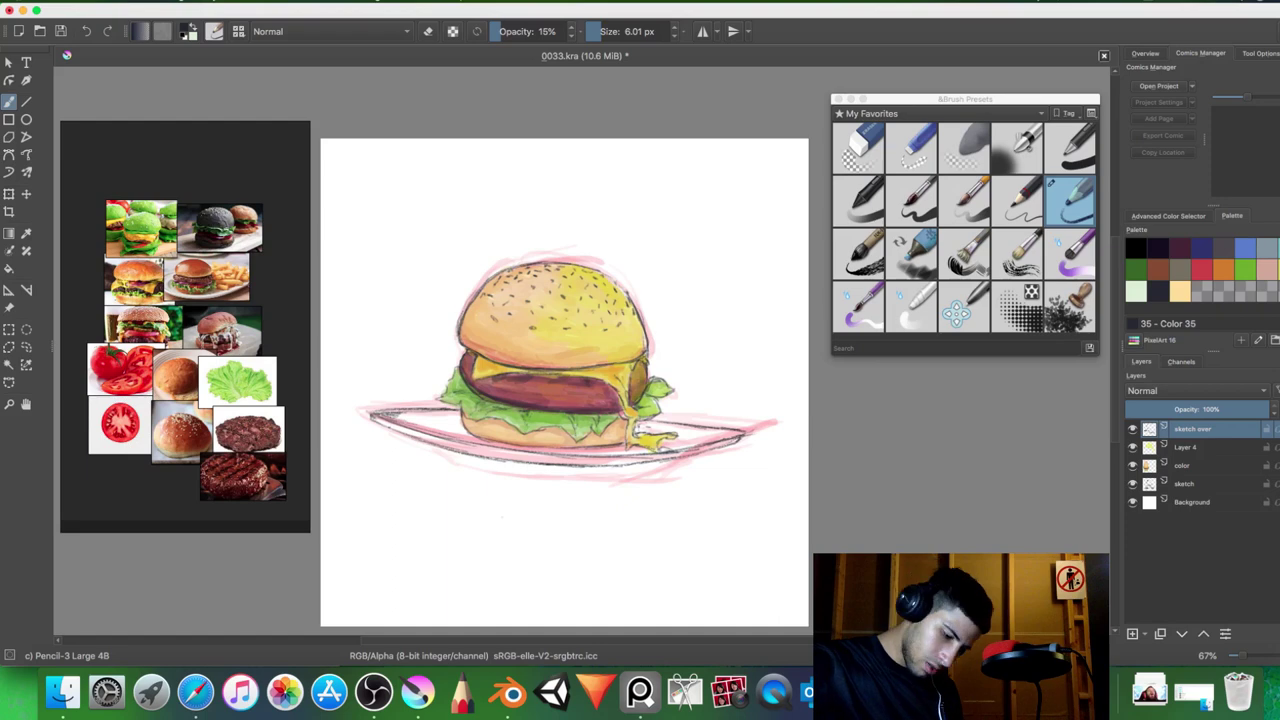
{"action": "mouse_move", "coordinate": [388, 438]}
{"action": "left_mouse_down"}
{"action": "mouse_move", "coordinate": [410, 426]}
{"action": "mouse_move", "coordinate": [446, 461]}
{"action": "mouse_move", "coordinate": [498, 474]}
{"action": "mouse_move", "coordinate": [632, 480]}
{"action": "mouse_move", "coordinate": [682, 458]}
{"action": "mouse_move", "coordinate": [666, 467]}
{"action": "left_mouse_up"}
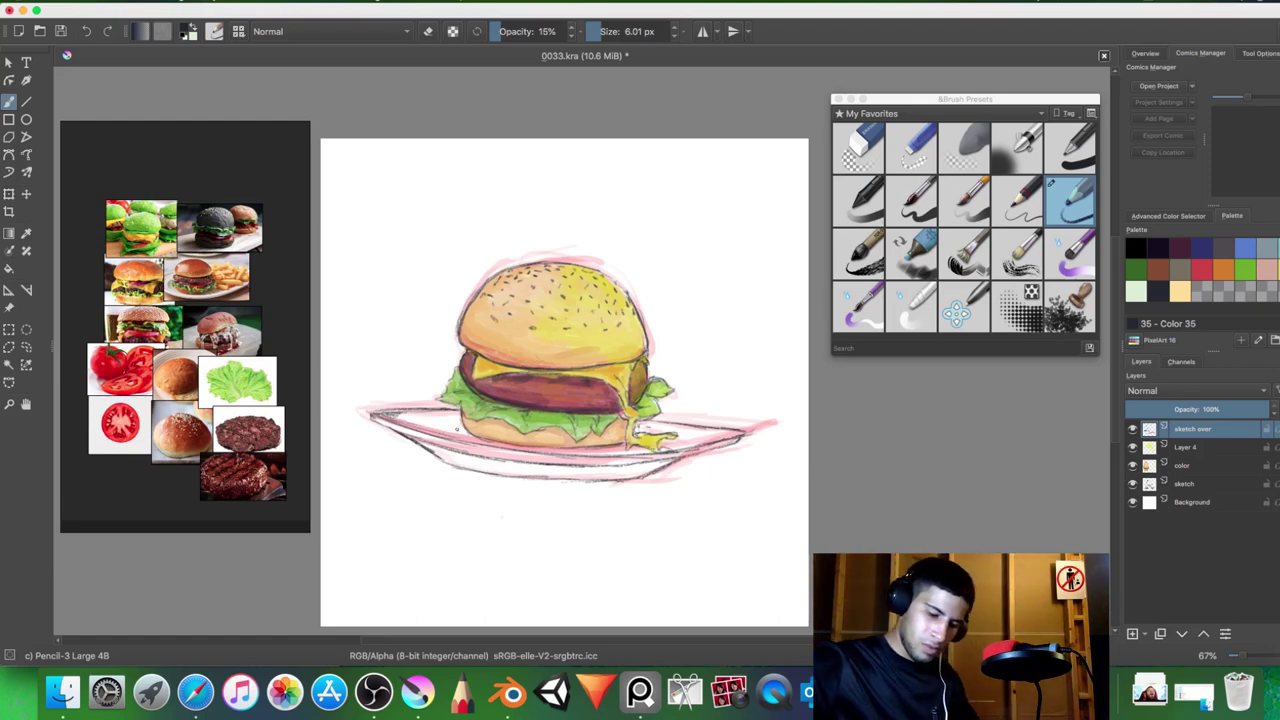
{"action": "key", "text": "ctrl+z"}
{"action": "key", "text": "ctrl+z"}
{"action": "key", "text": "ctrl+z"}
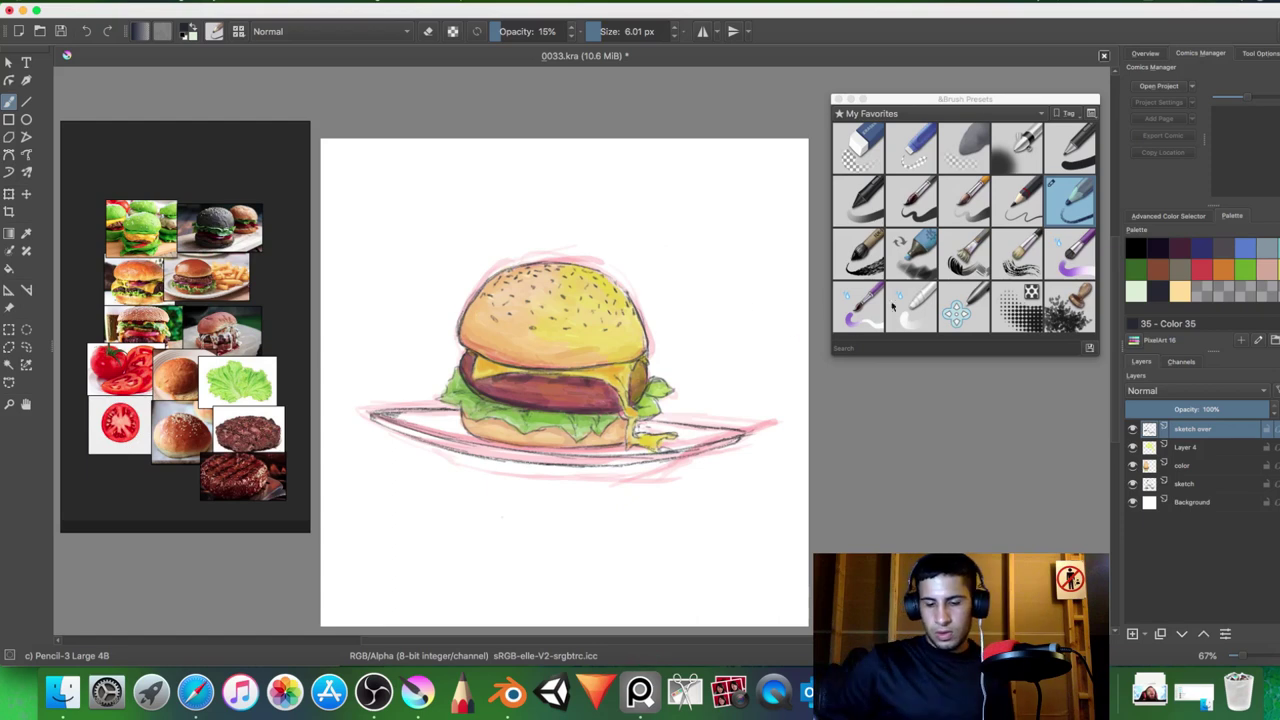
- Hide the rough sketch layer, then trim the plate's right tip with Eraser Small and redraw it with Pencil-3 Large 4B
{"action": "left_click", "coordinate": [1133, 484]}
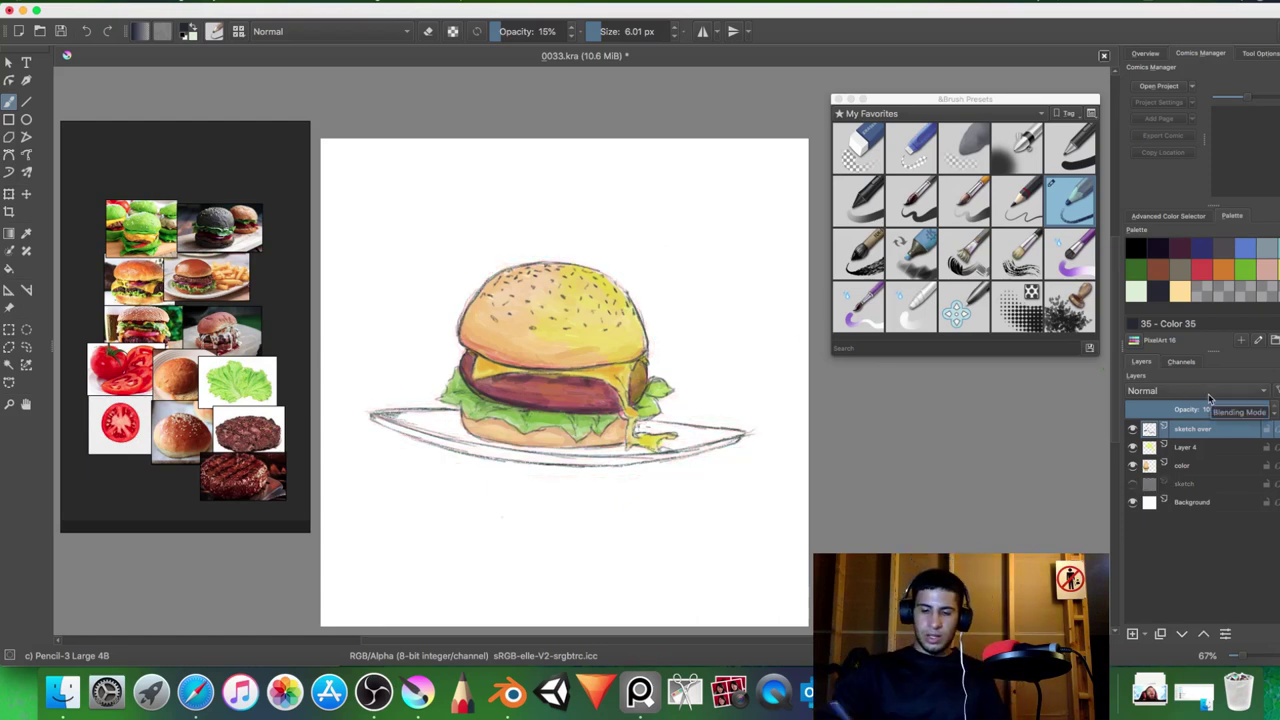
{"action": "key", "text": "slash"}
{"action": "key", "text": "slash"}
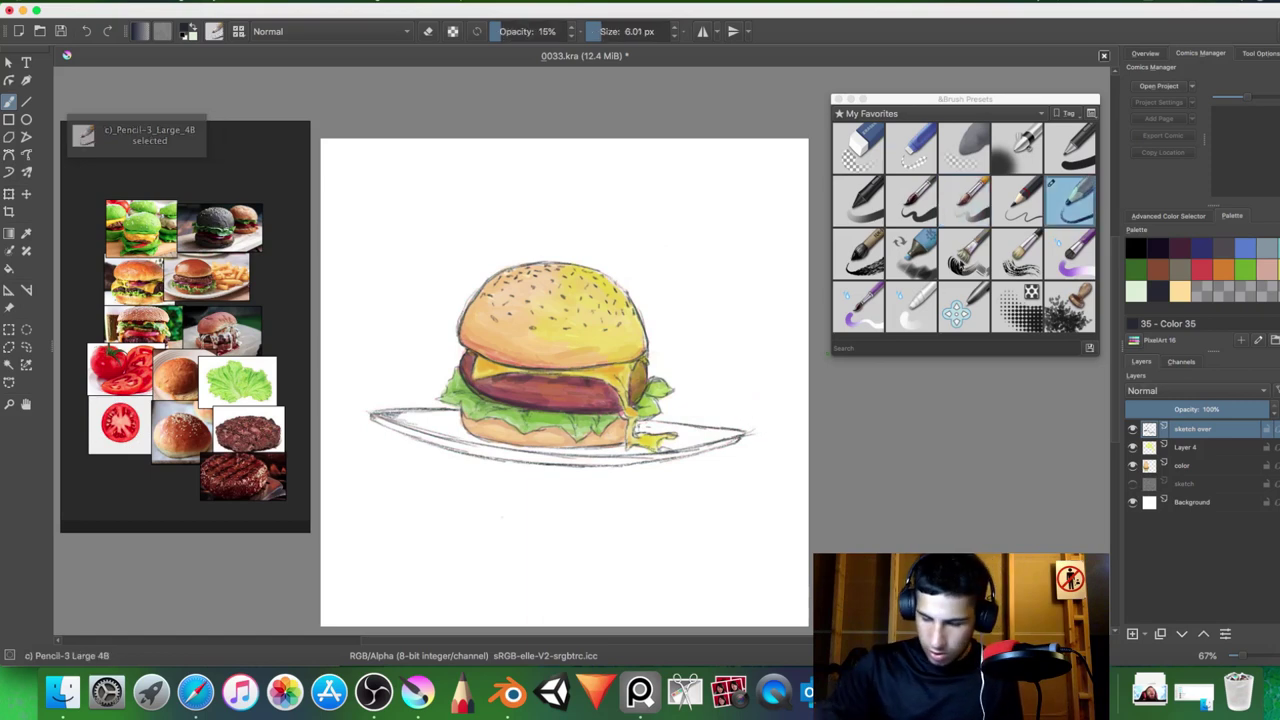
{"action": "left_click", "coordinate": [921, 156]}
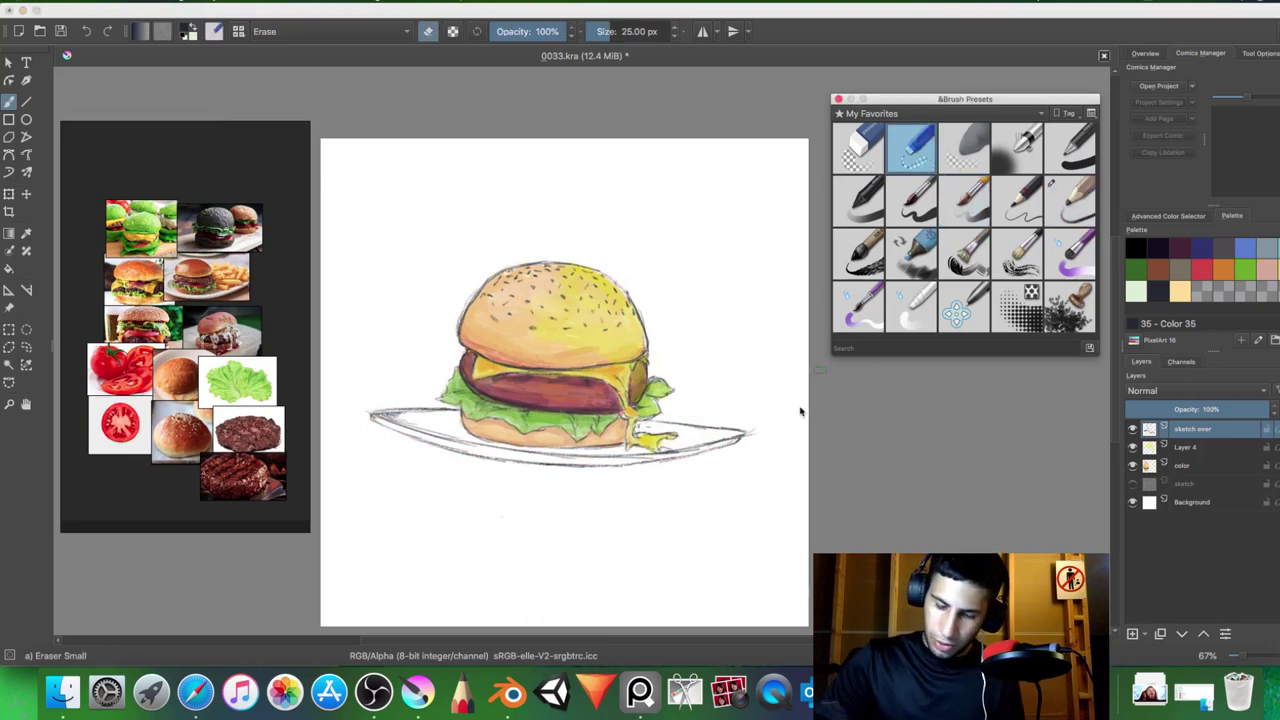
{"action": "left_click_drag", "start_coordinate": [754, 431], "coordinate": [745, 434]}
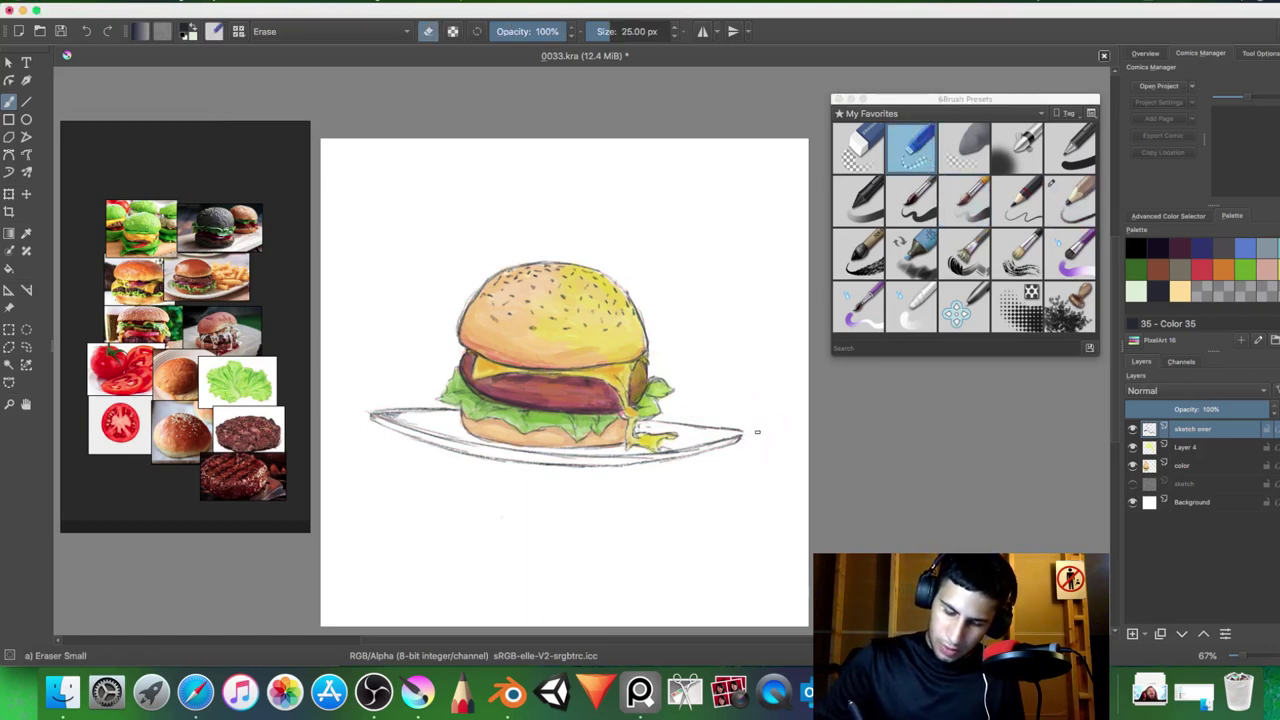
{"action": "key", "text": "slash"}
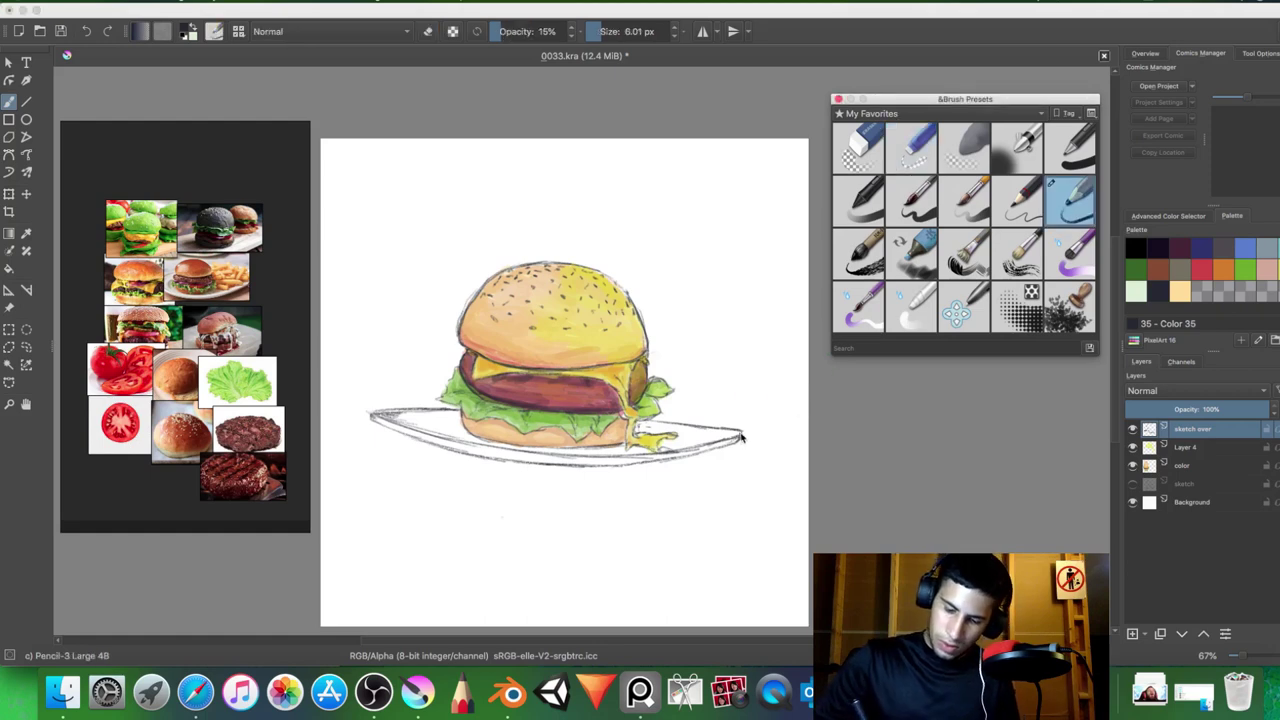
{"action": "left_click", "coordinate": [742, 436]}
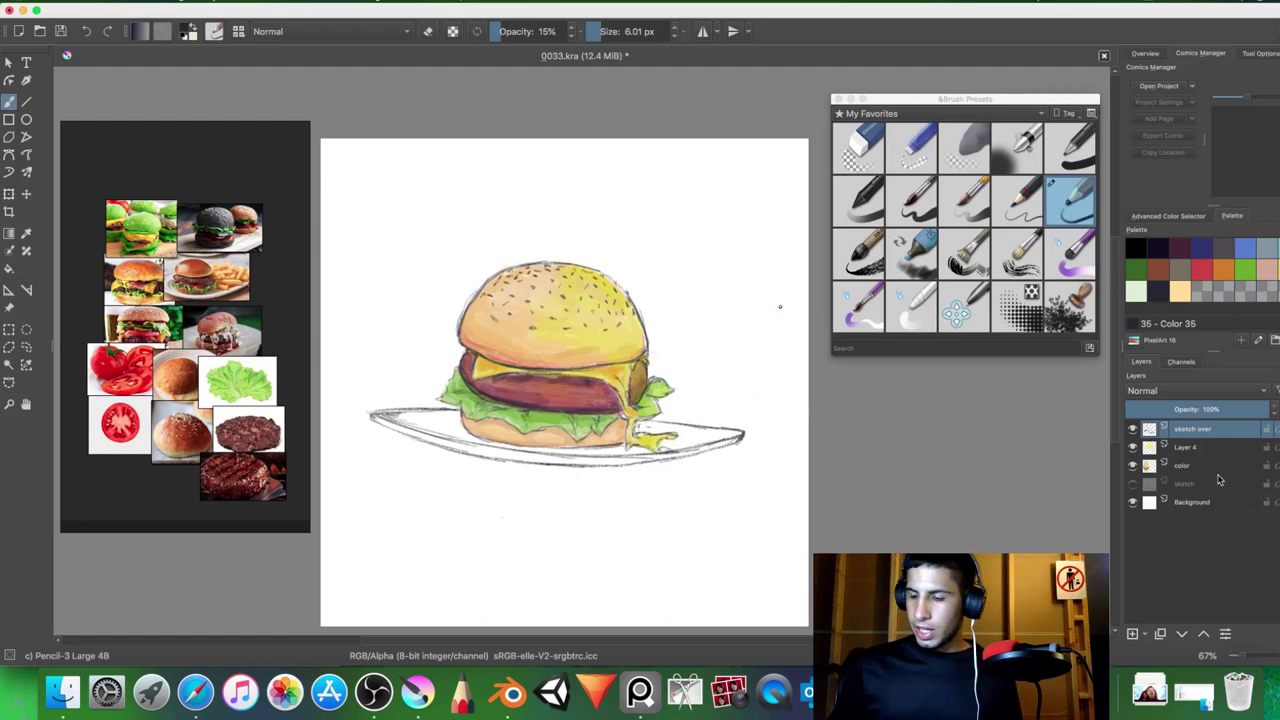
{"action": "mouse_move", "coordinate": [1218, 431]}
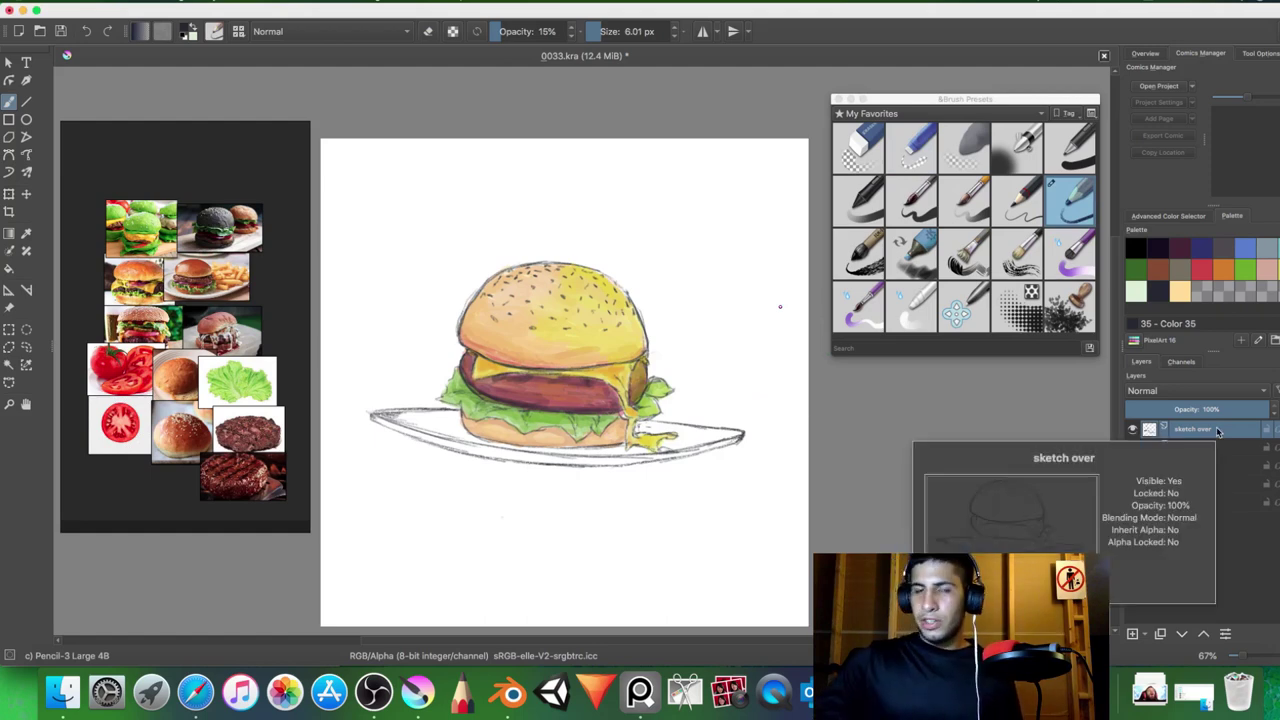